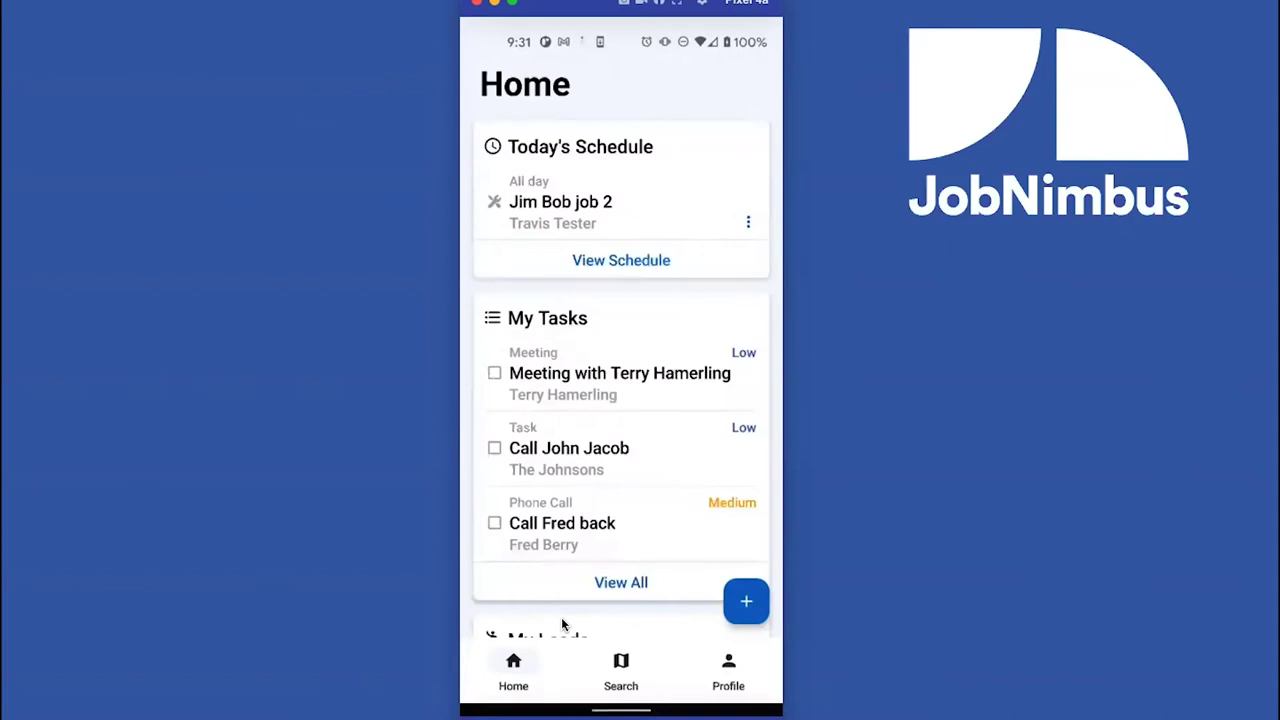
# Review today's schedule, the task list, the leads and the pending estimates on the home dashboard
pyautogui.scroll(-2, 562, 625)
pyautogui.scroll(2, 562, 625)
pyautogui.click(560, 201)
pyautogui.click(497, 80)
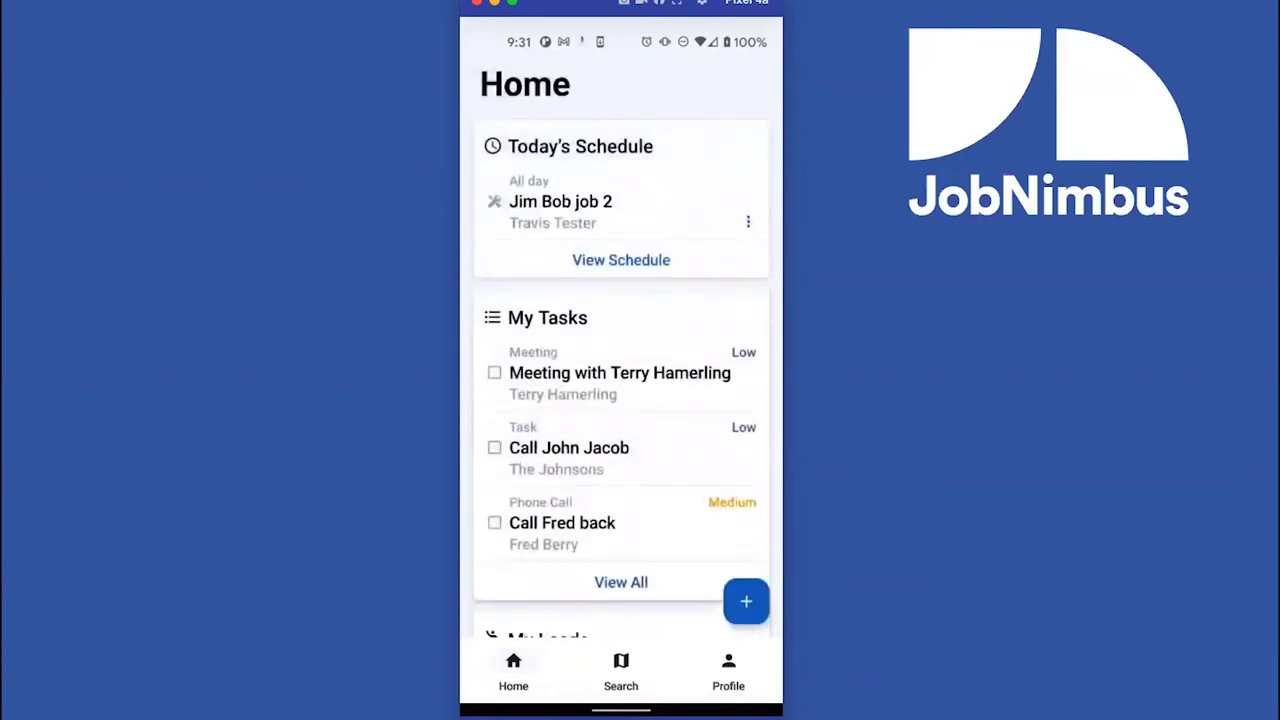
pyautogui.moveTo(686, 480); pyautogui.dragTo(686, 330)
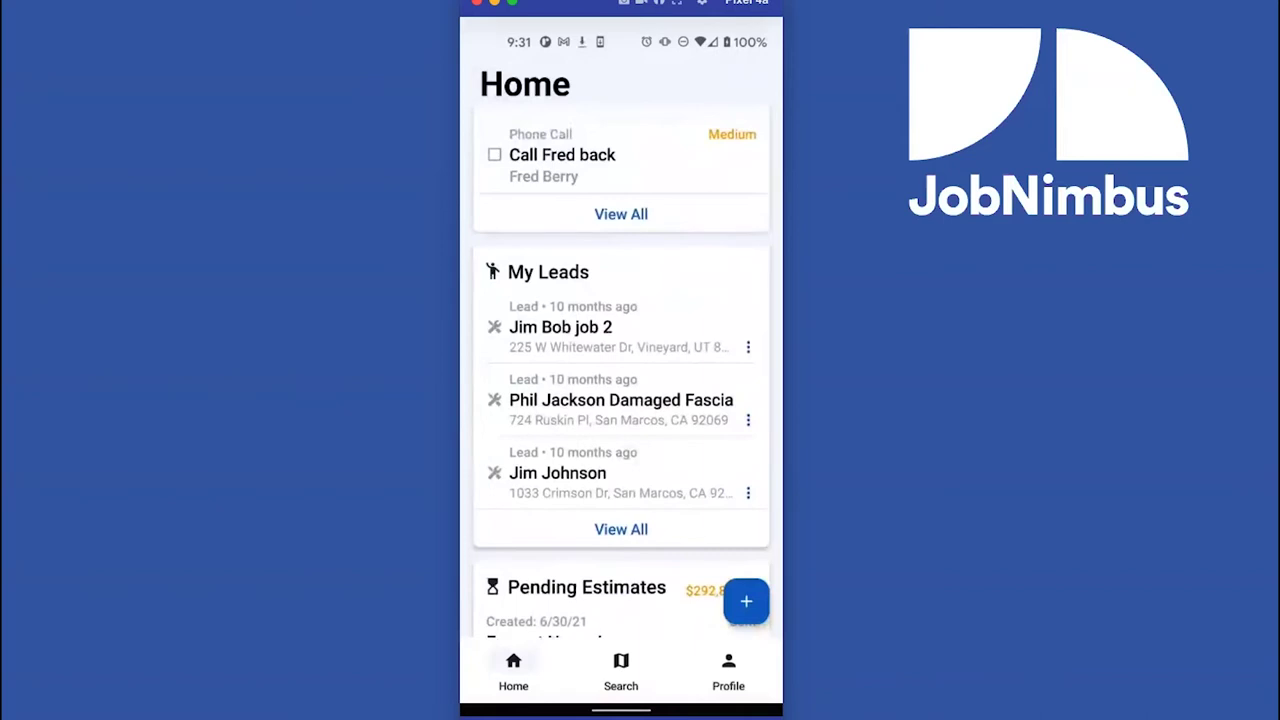
pyautogui.scroll(5, 620, 370)
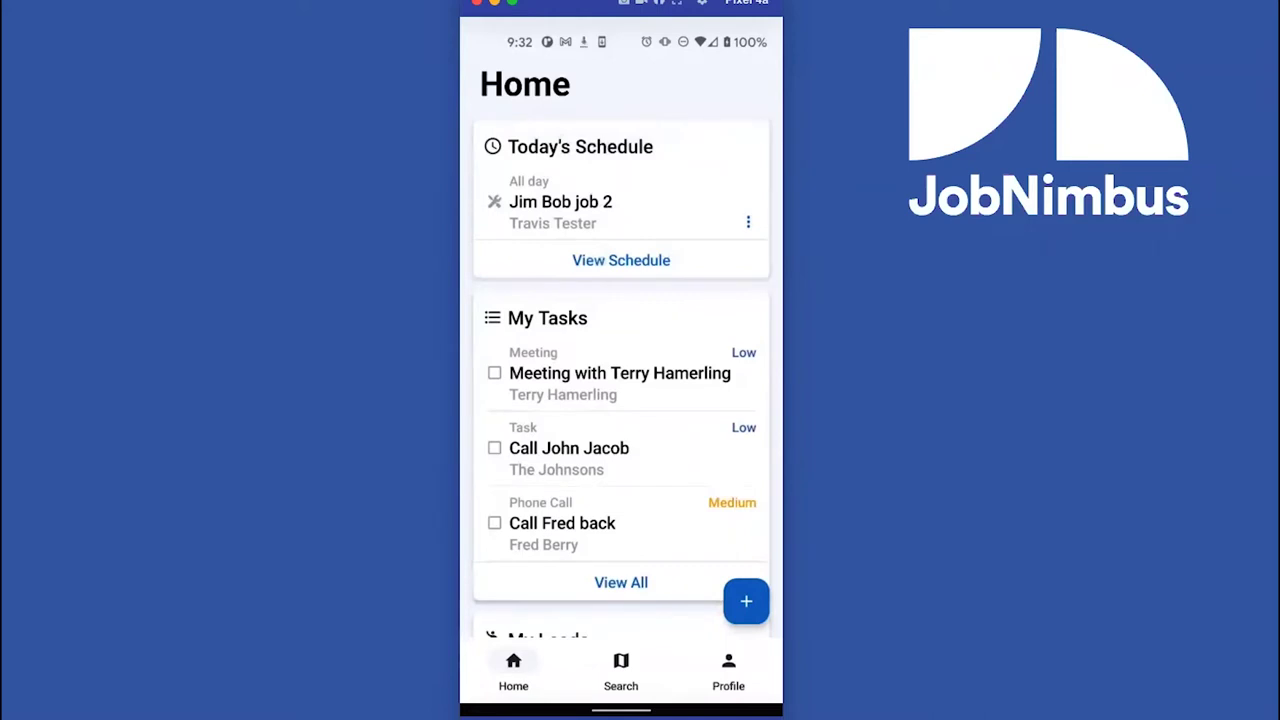
pyautogui.scroll(-3, 621, 371)
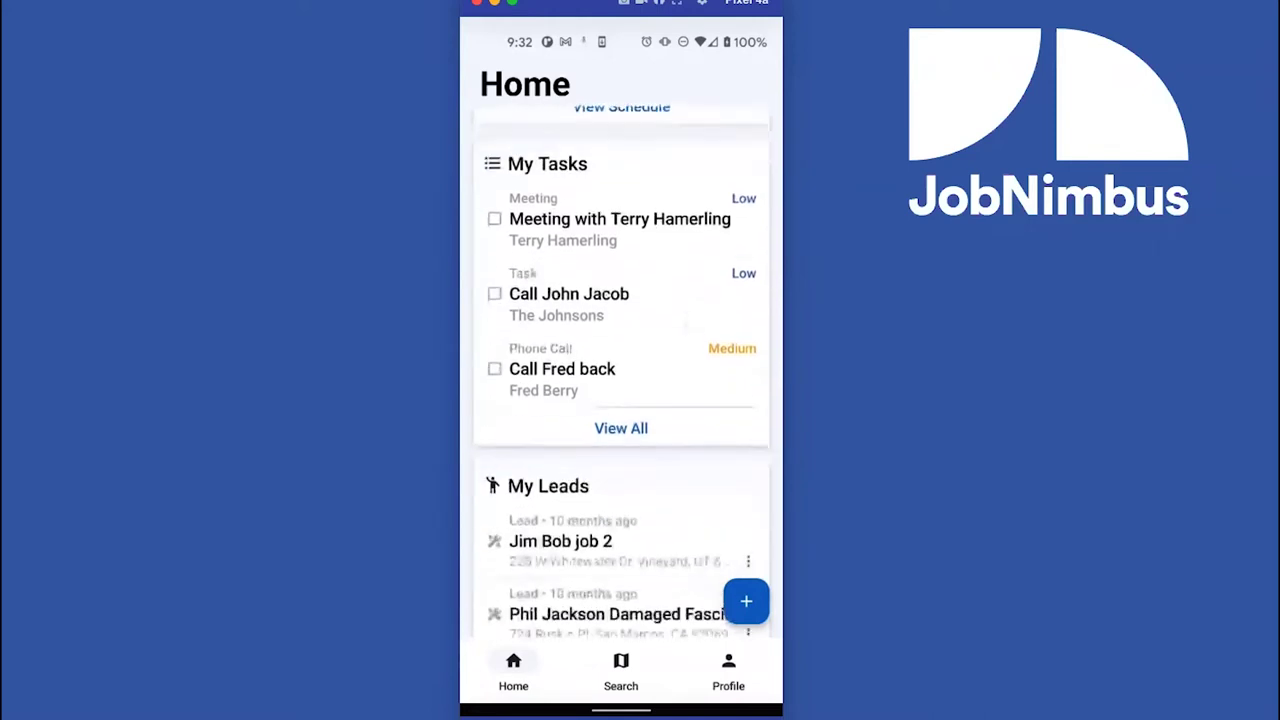
pyautogui.scroll(-5, 621, 371)
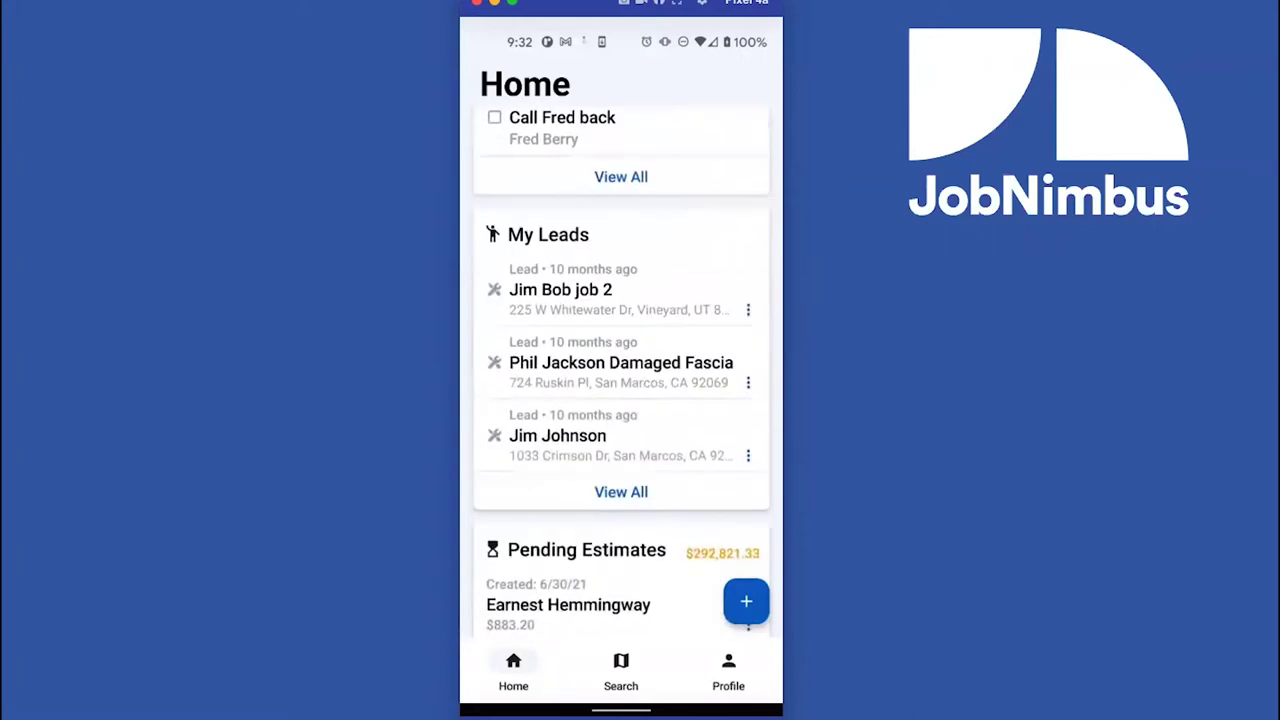
pyautogui.scroll(8, 621, 371)
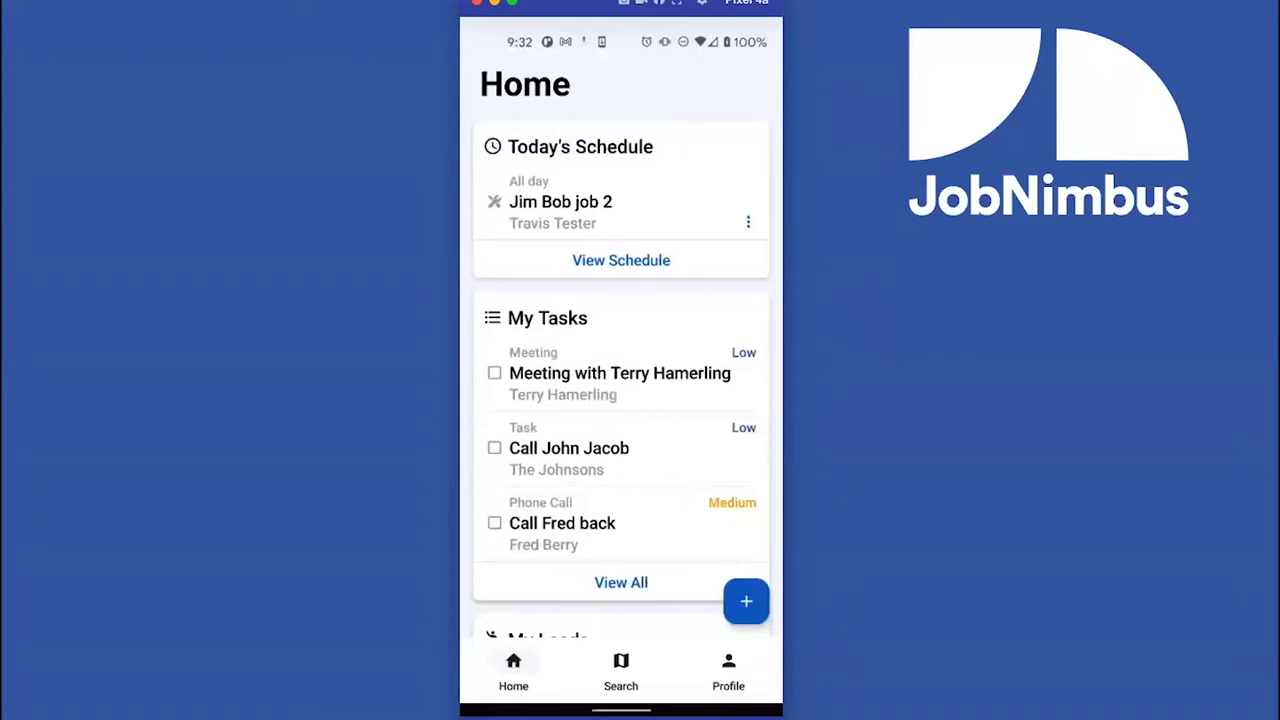
# Open the job in today's schedule and review its full job details, from the address and dates to the lead source
pyautogui.click(560, 205)
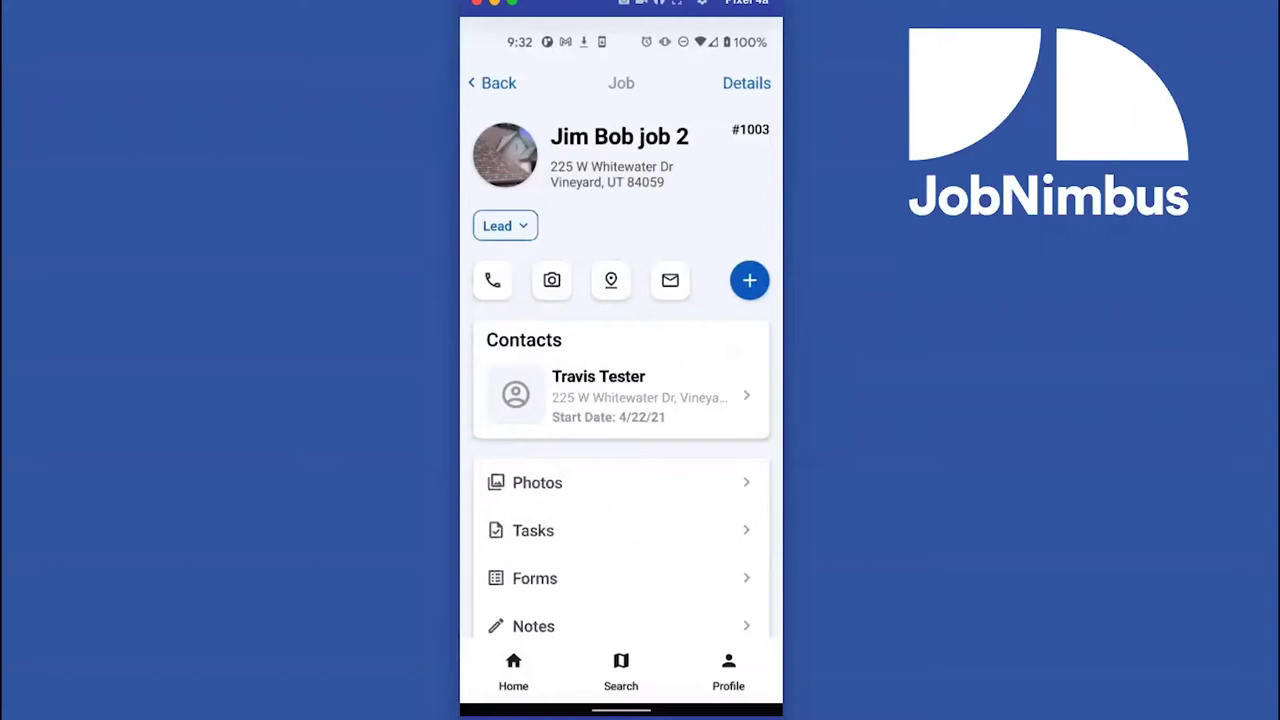
pyautogui.click(746, 83)
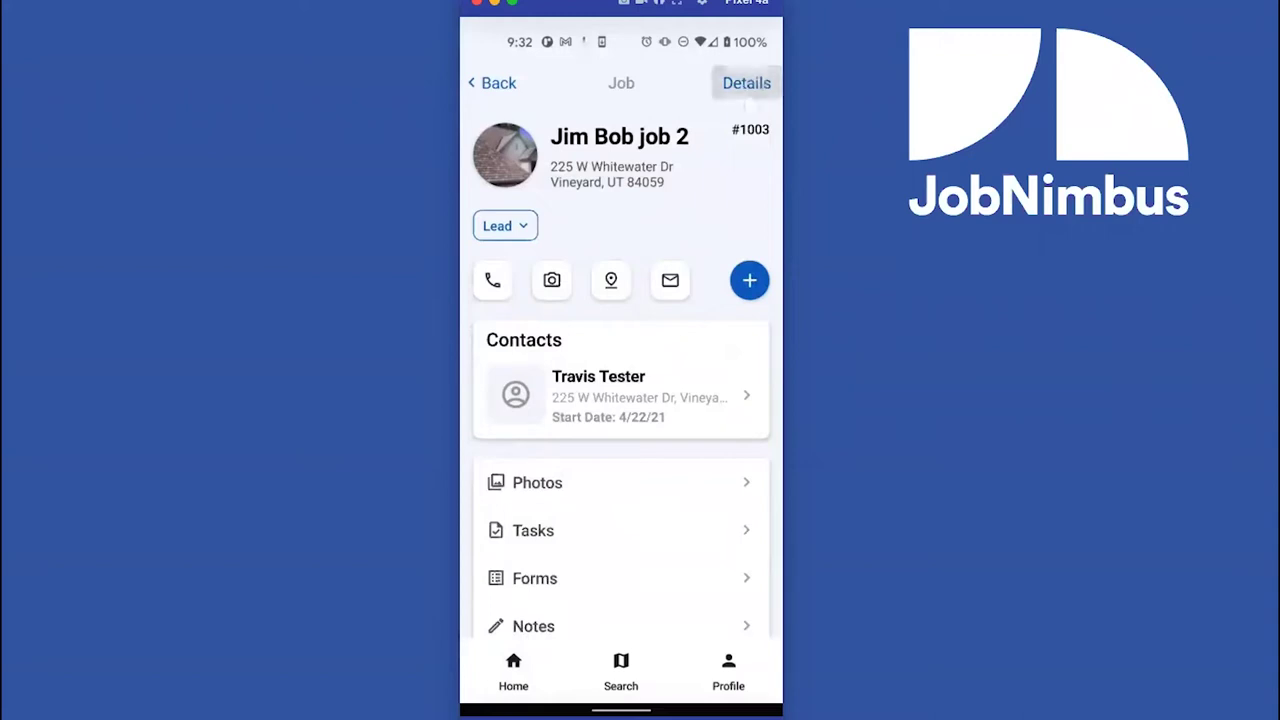
pyautogui.click(746, 83)
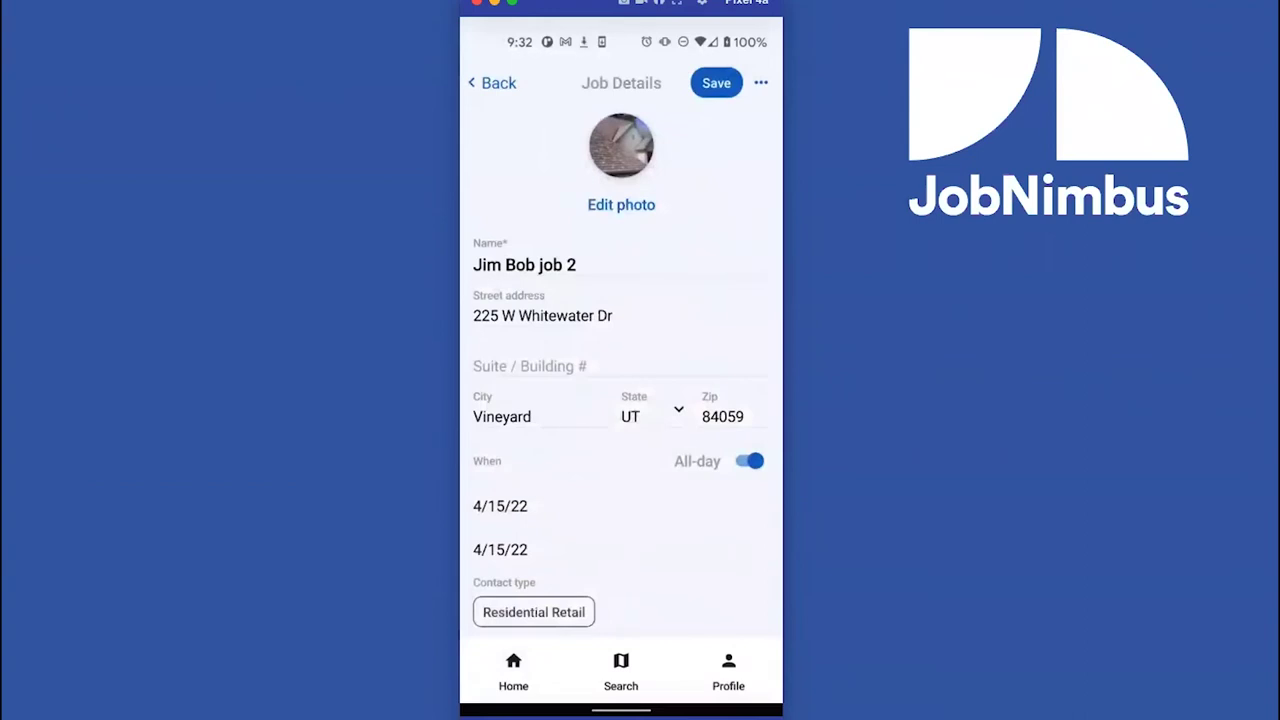
pyautogui.scroll(-5, 620, 372)
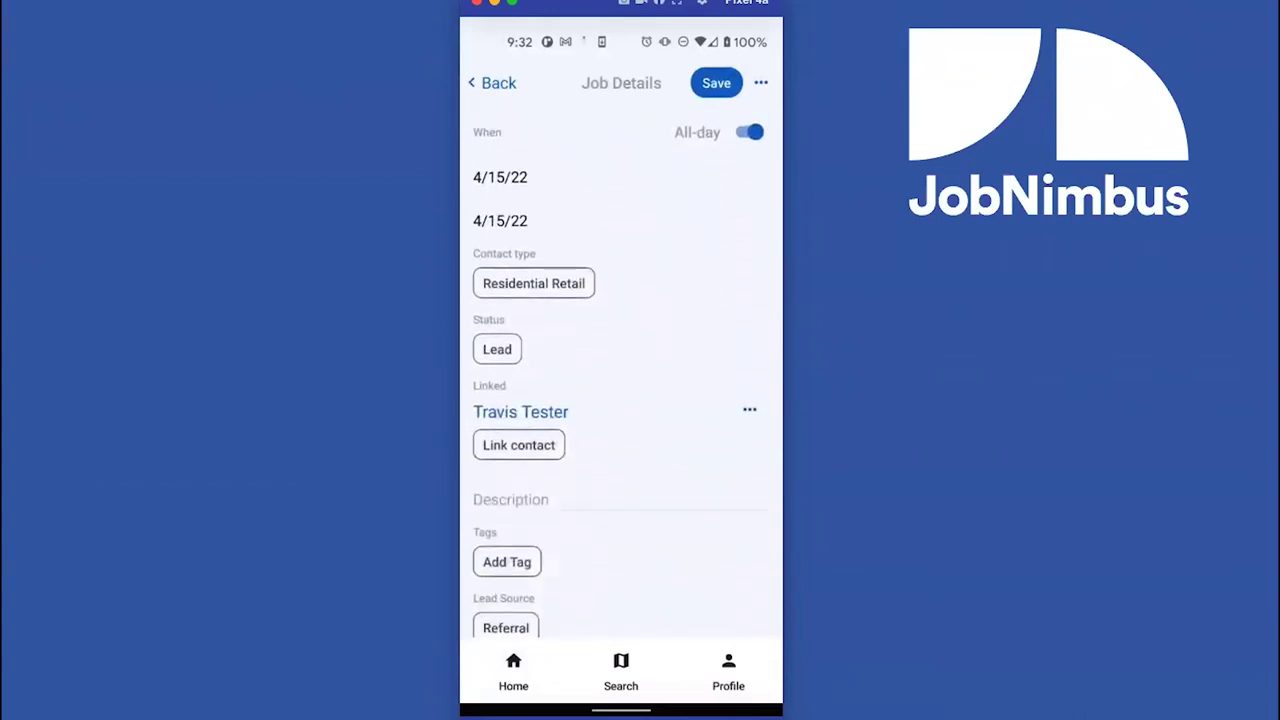
pyautogui.scroll(5, 620, 372)
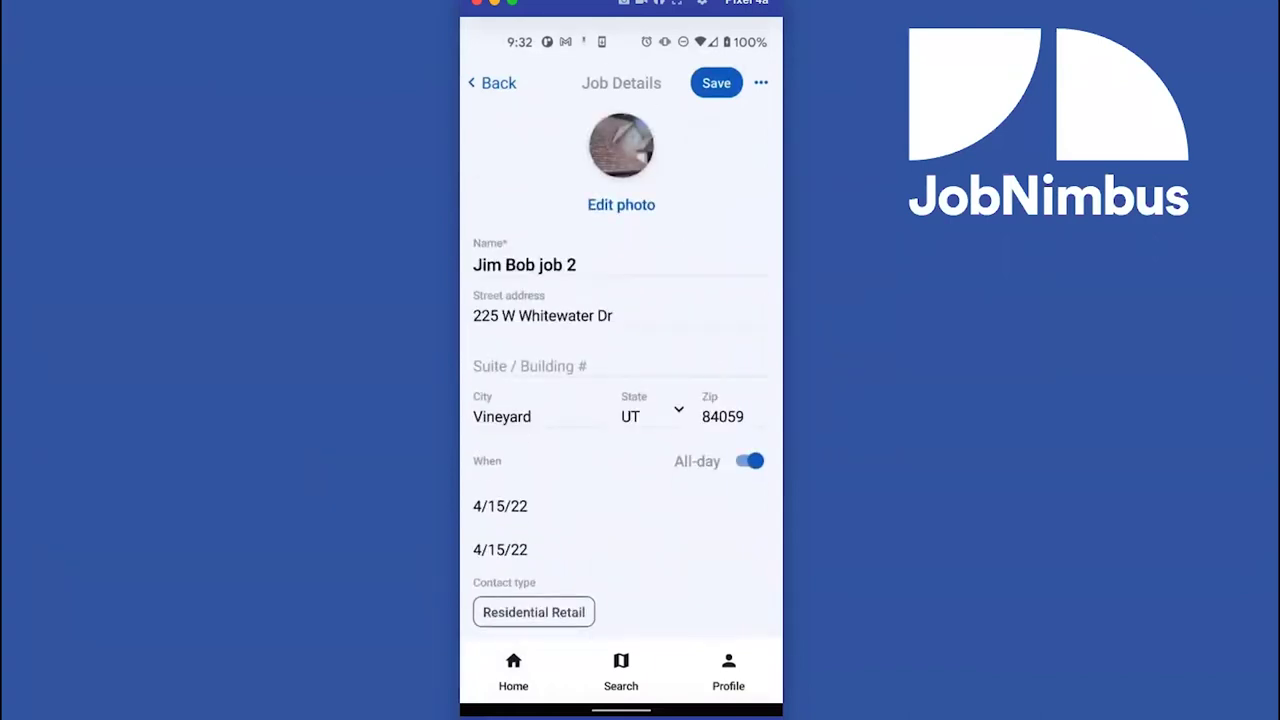
pyautogui.click(494, 83)
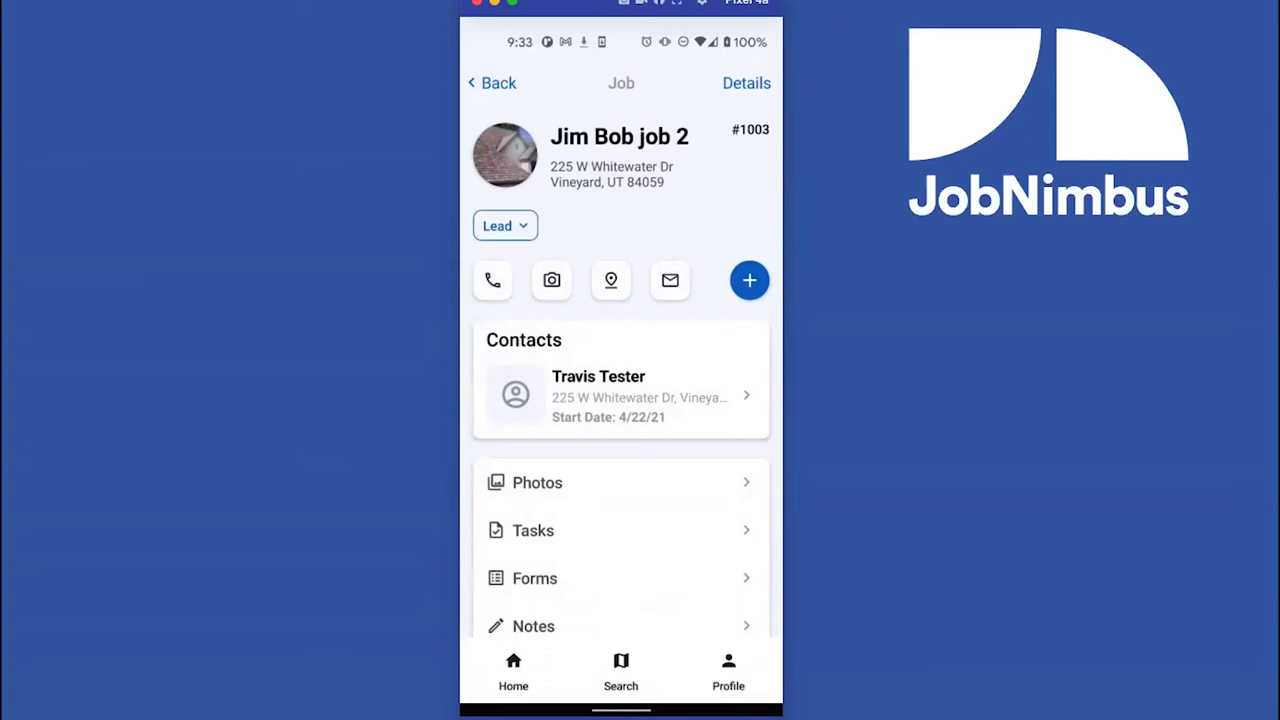
# Review the job's activity history, including its date changes and notes
pyautogui.moveTo(675, 578); pyautogui.dragTo(716, 216)
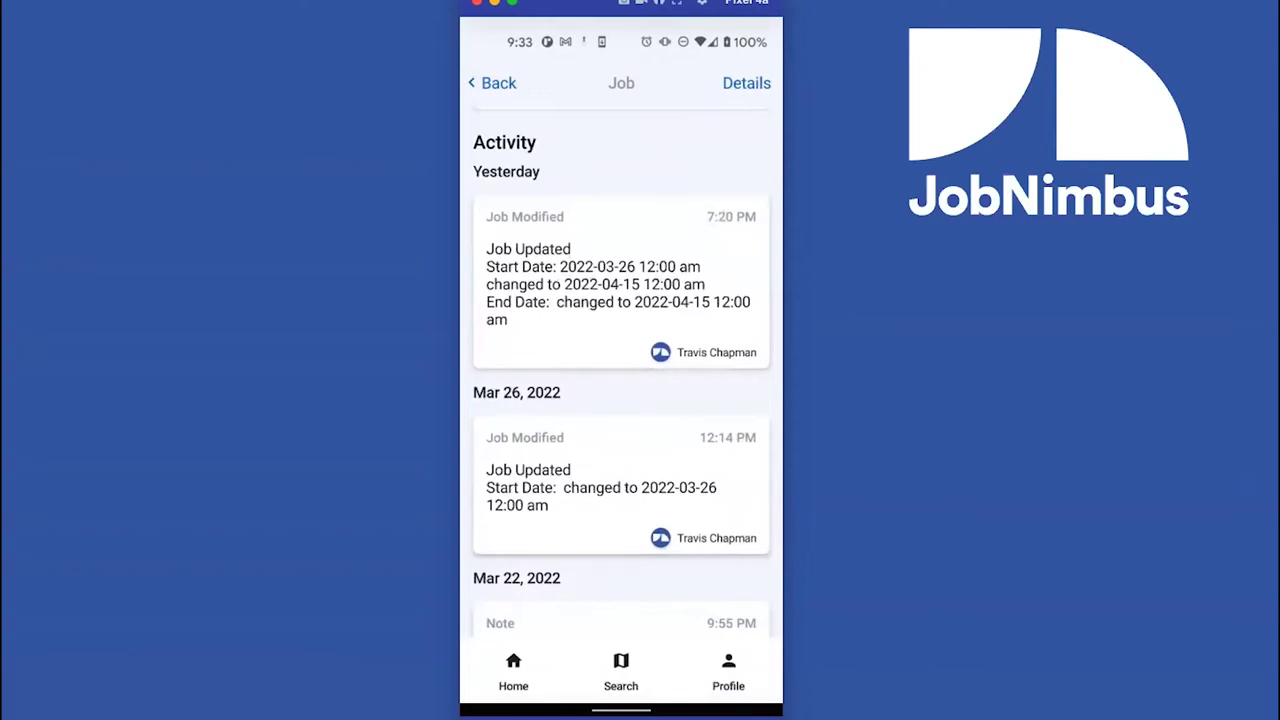
pyautogui.moveTo(685, 470); pyautogui.dragTo(688, 372)
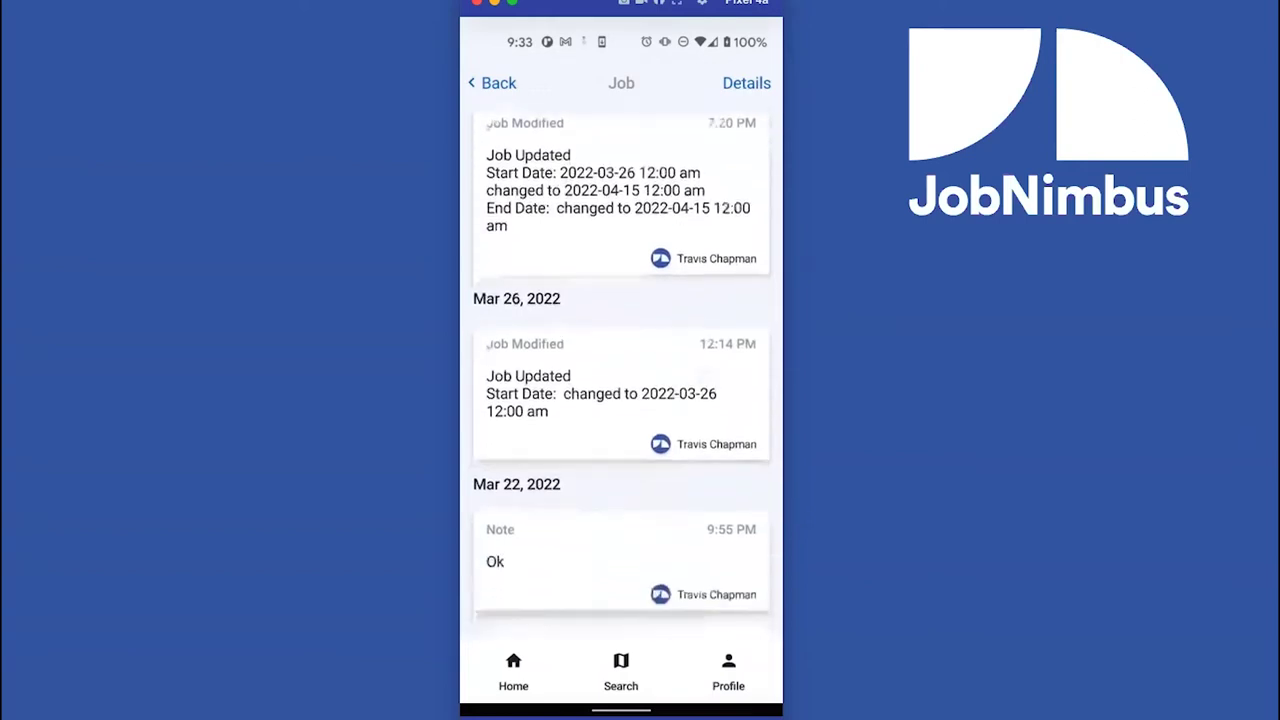
pyautogui.click(603, 542)
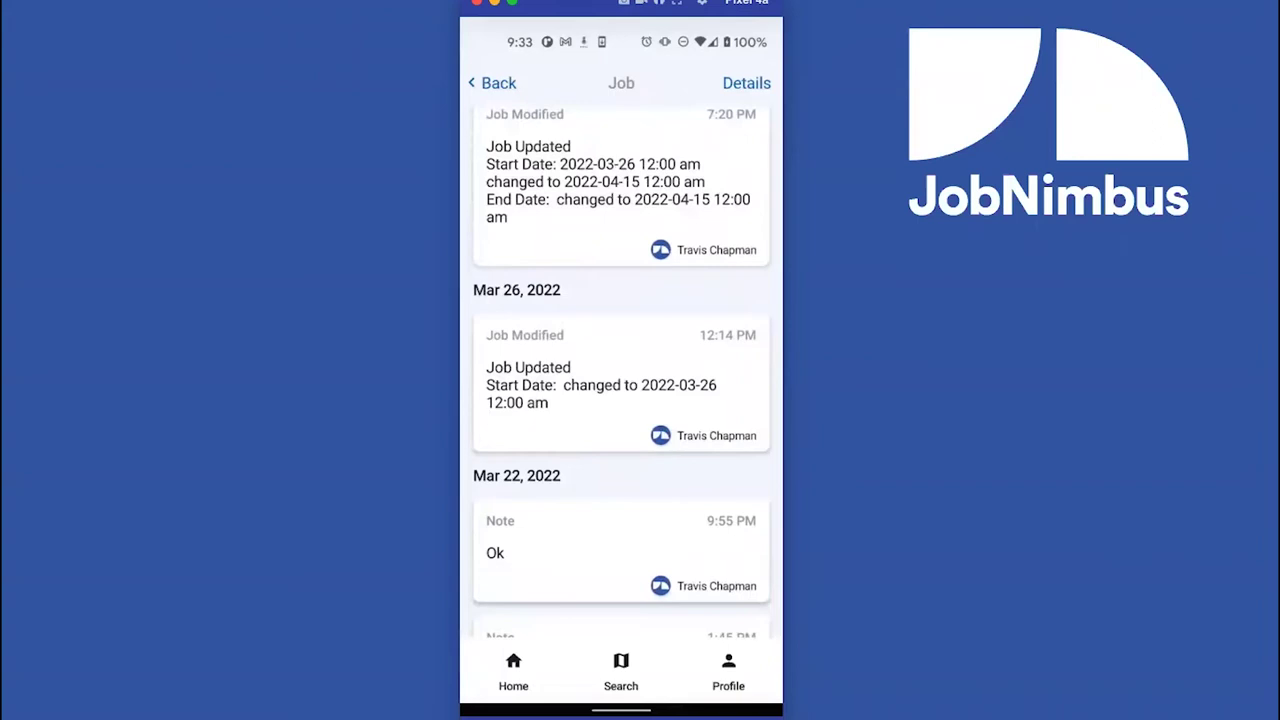
pyautogui.scroll(3, 620, 380)
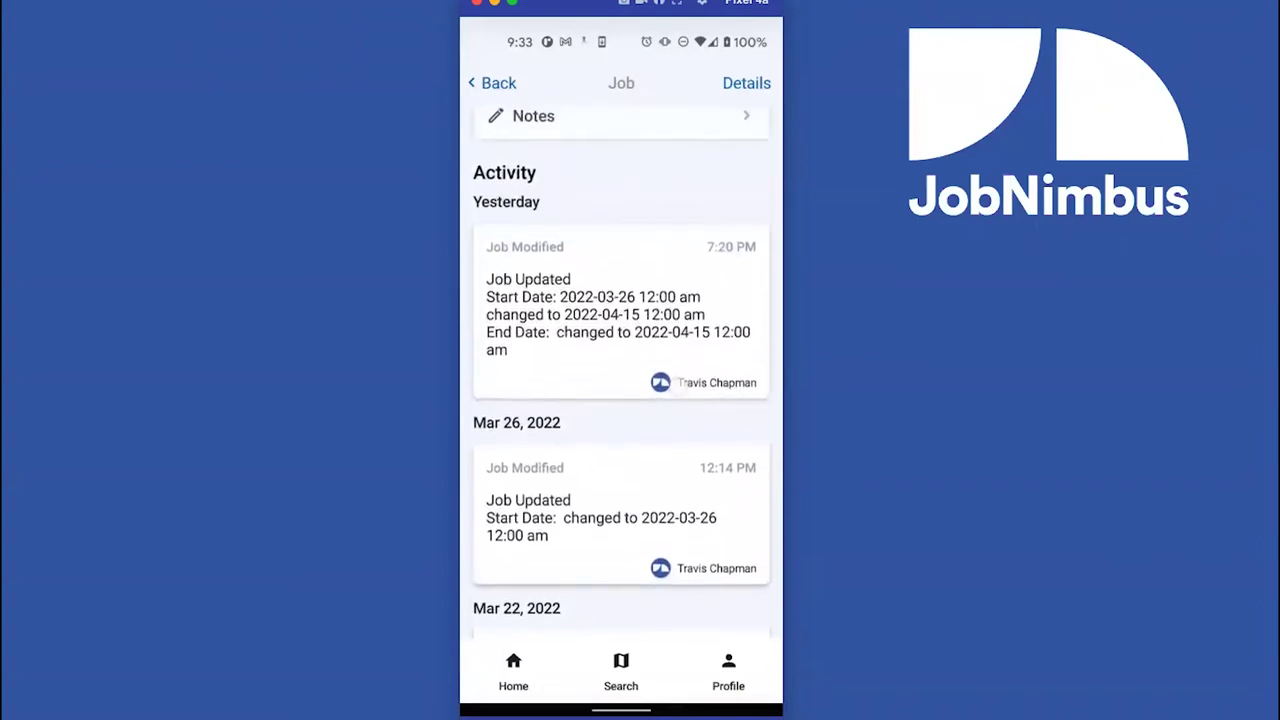
pyautogui.scroll(4, 679, 405)
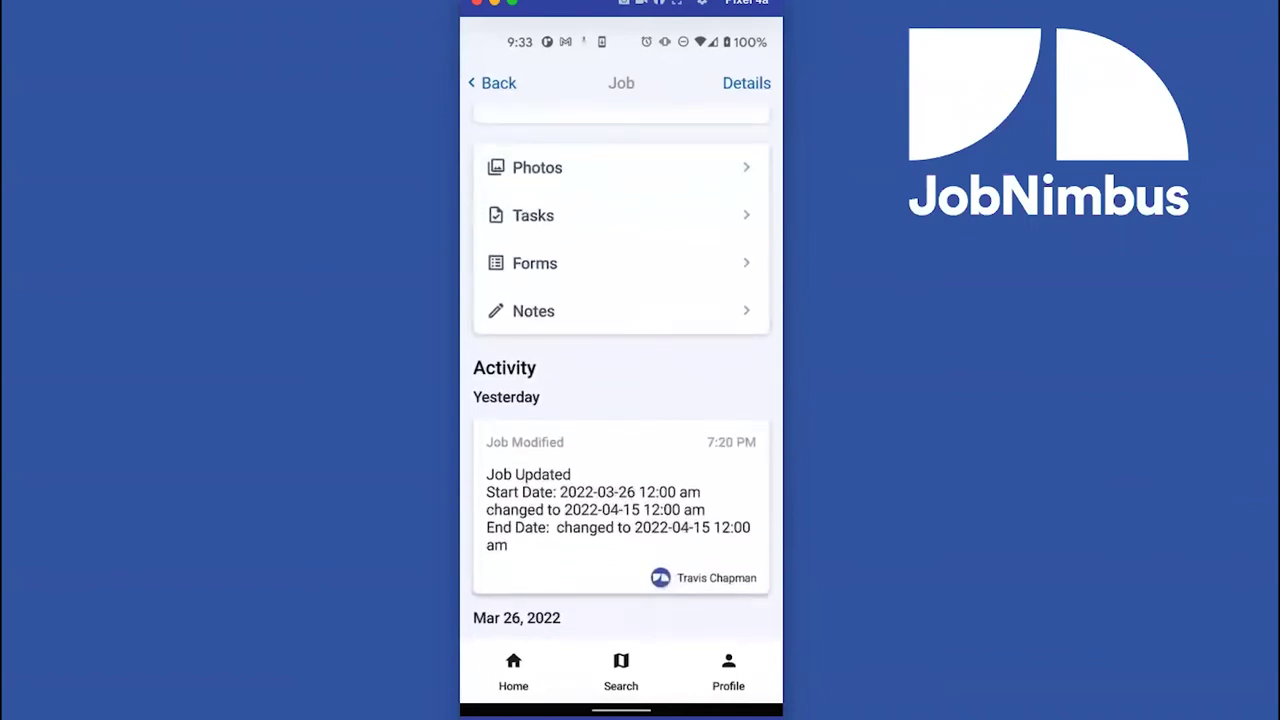
pyautogui.scroll(3, 684, 332)
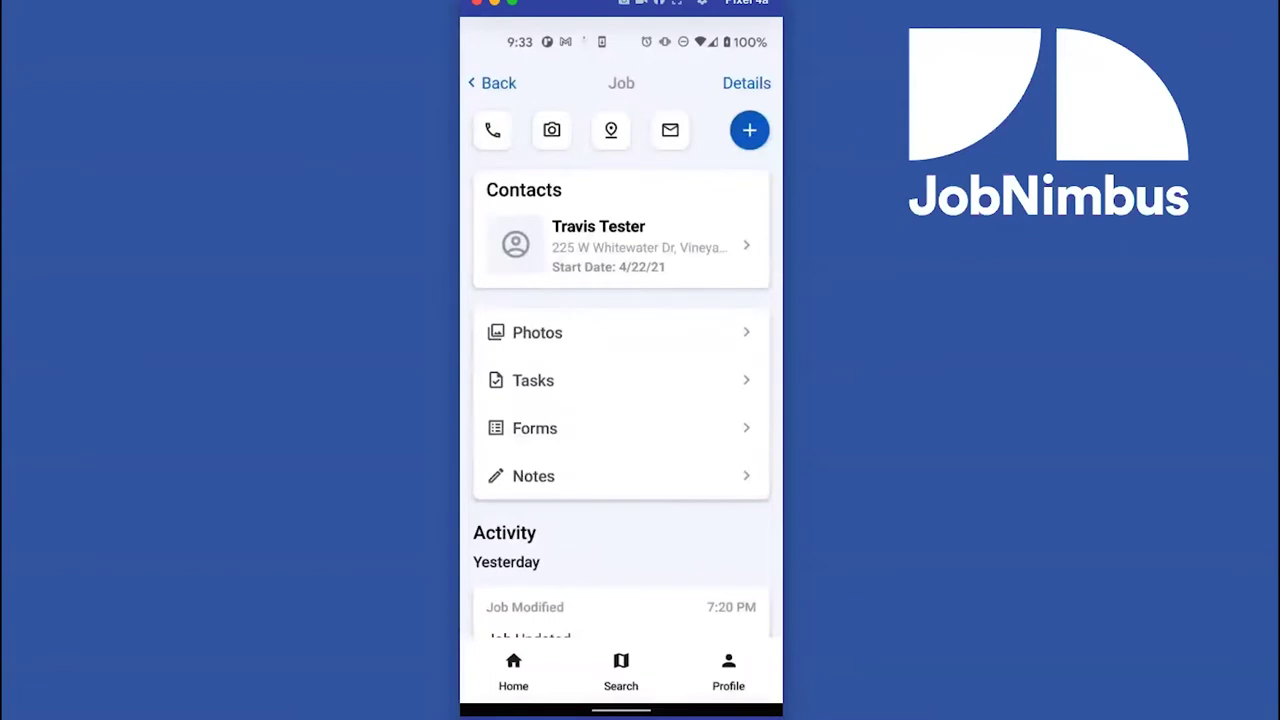
# View the job's completed forms and the record types that can be added to the job
pyautogui.click(535, 428)
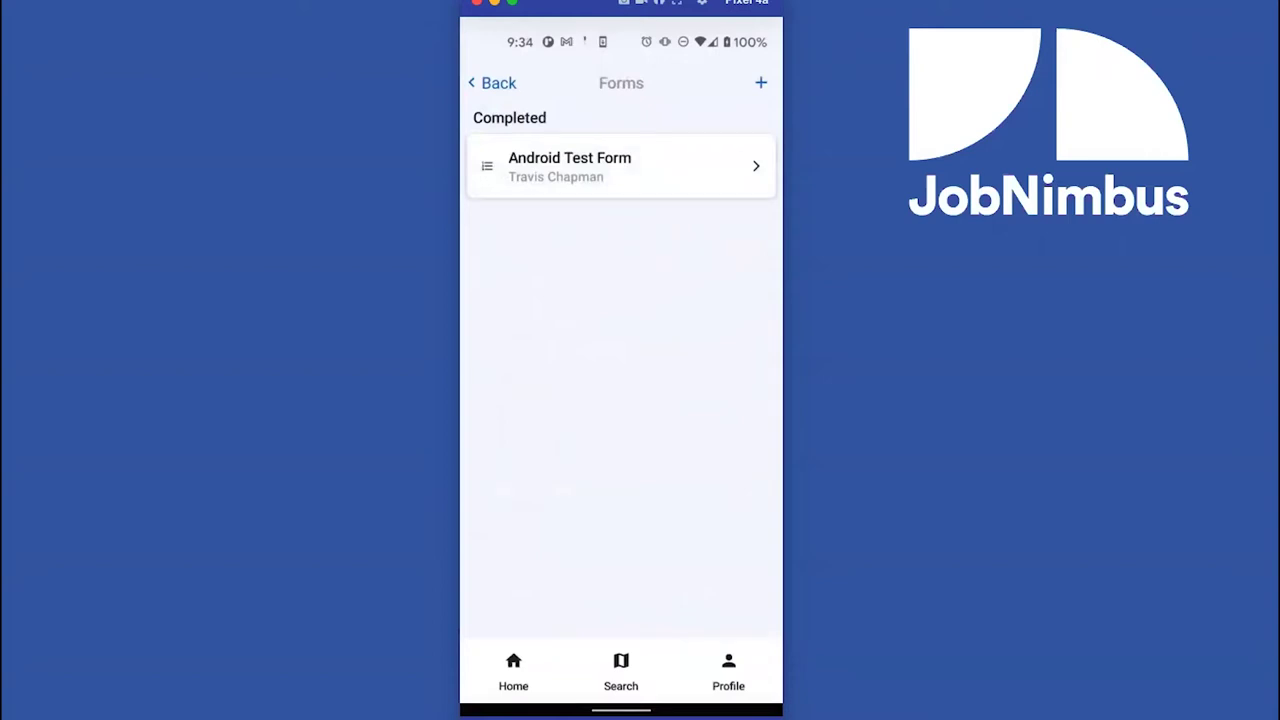
pyautogui.click(493, 83)
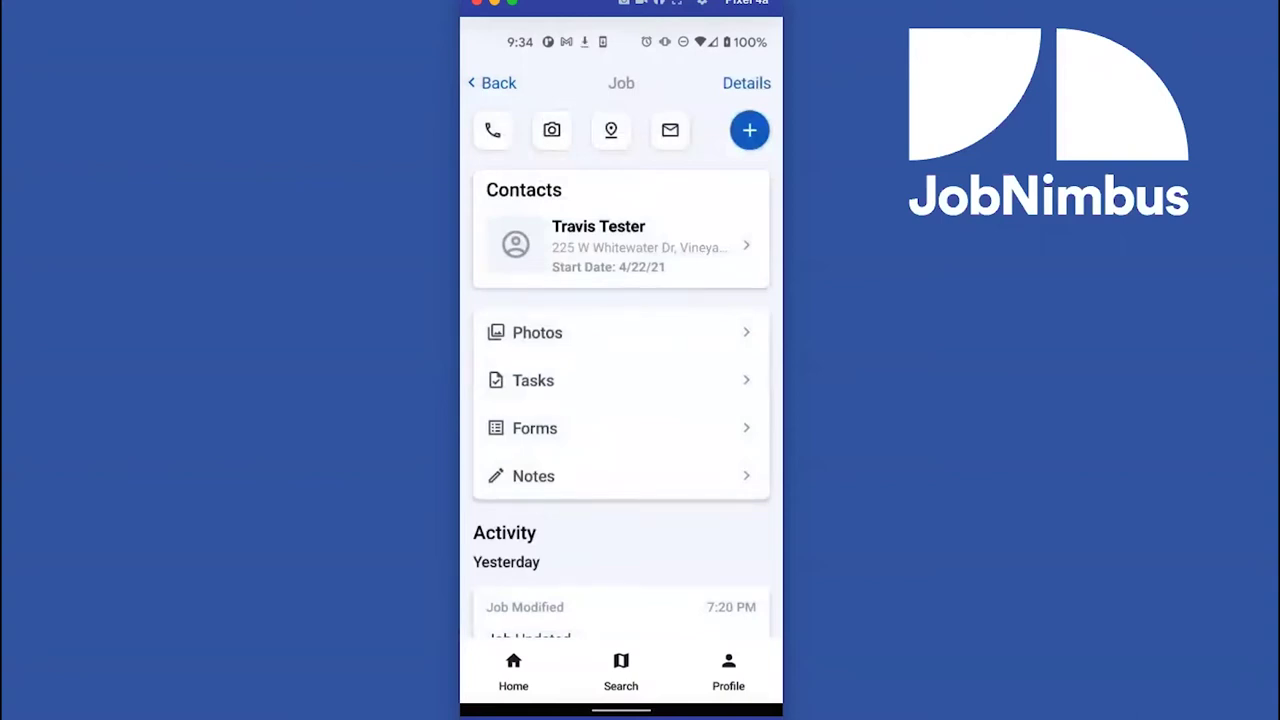
pyautogui.scroll(1, 621, 372)
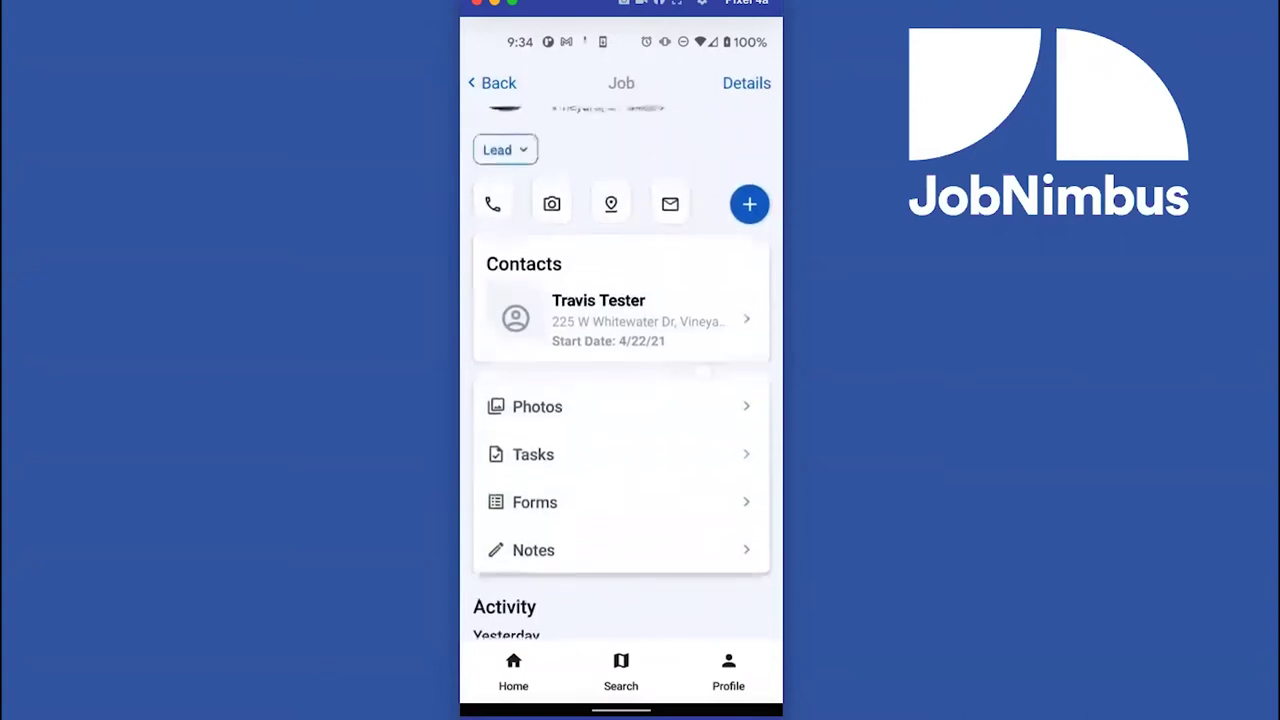
pyautogui.click(749, 204)
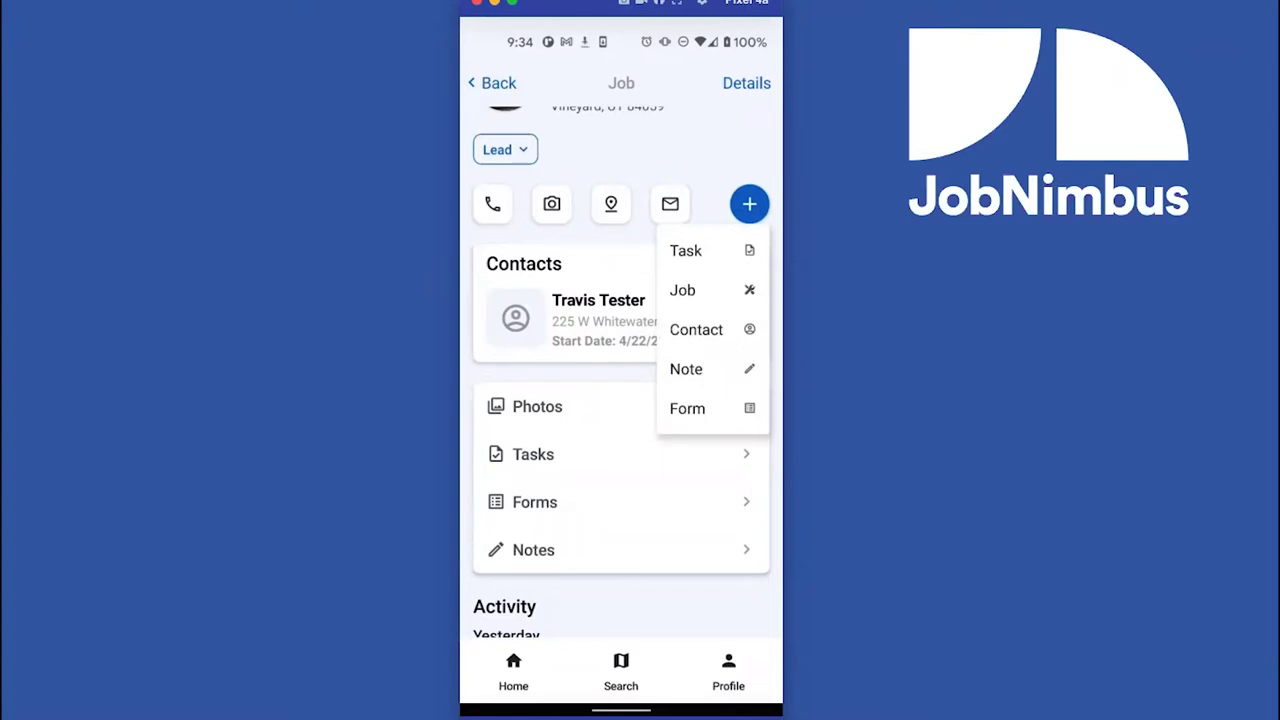
pyautogui.click(606, 438)
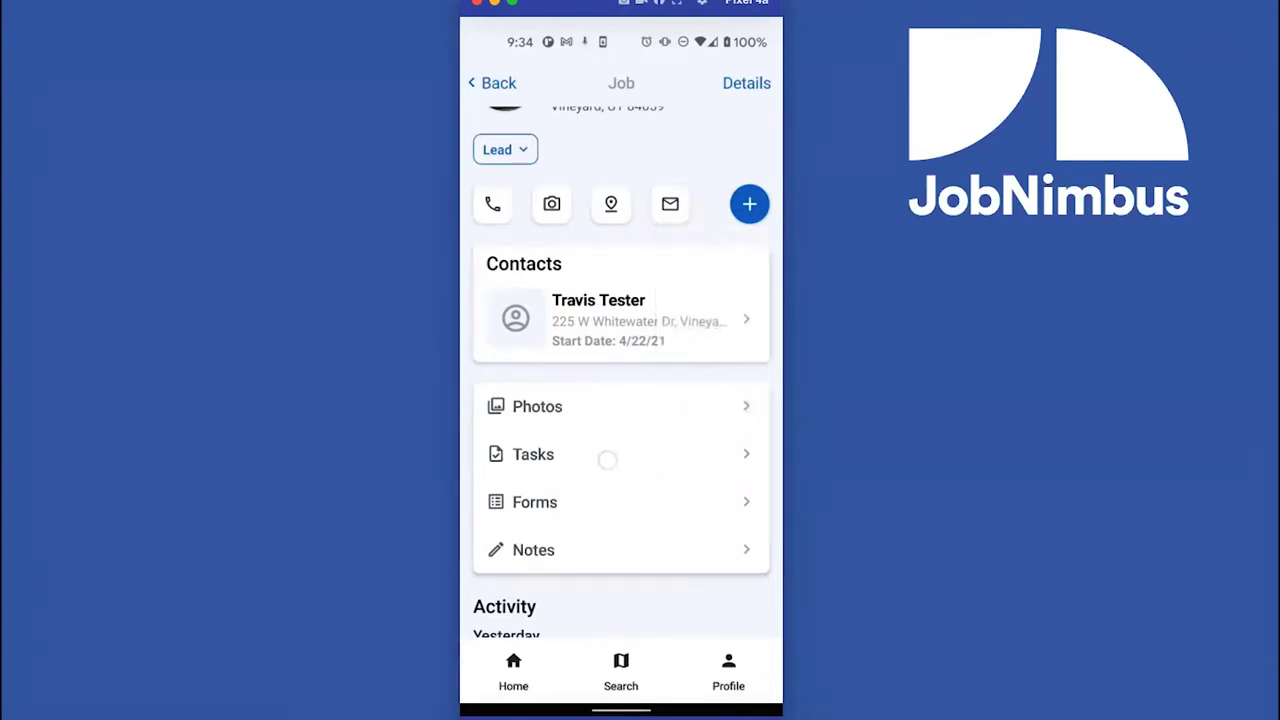
pyautogui.scroll(2, 644, 486)
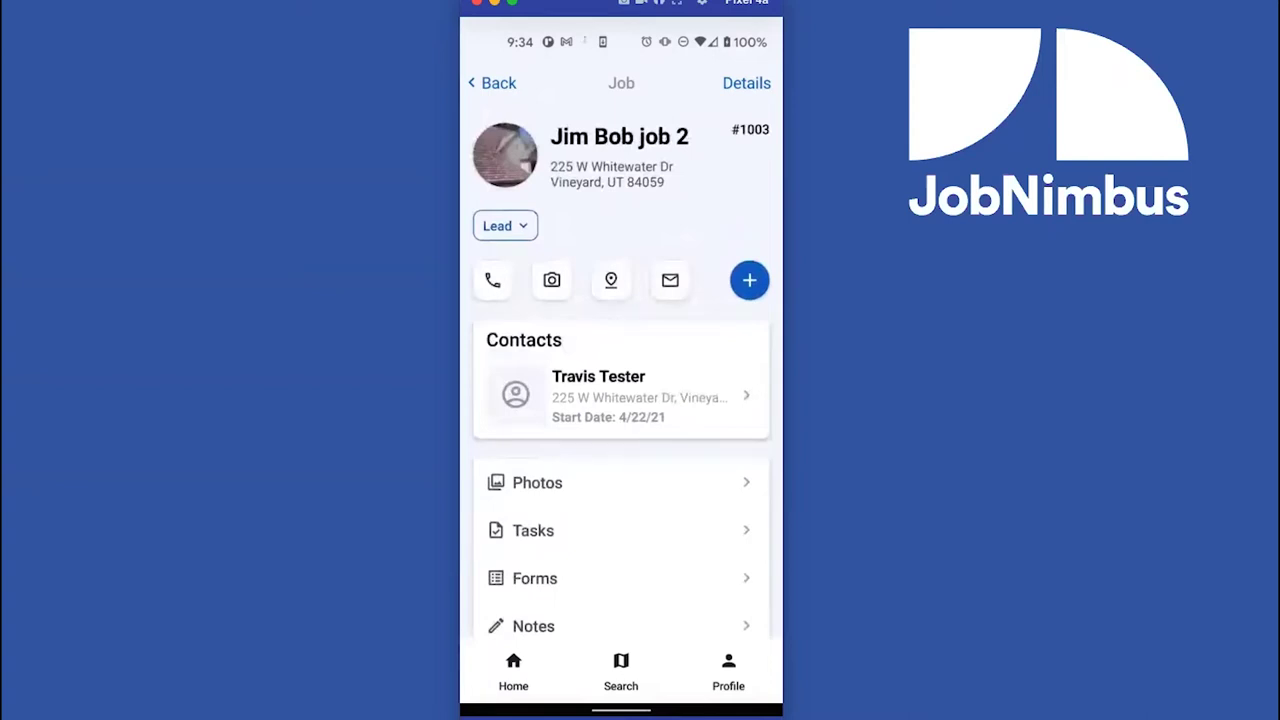
pyautogui.scroll(-1, 621, 450)
pyautogui.scroll(1, 621, 450)
pyautogui.scroll(-1, 621, 450)
pyautogui.scroll(1, 621, 450)
pyautogui.moveTo(611, 280); pyautogui.dragTo(611, 260)
pyautogui.click(551, 280)
# Open the job's photos and browse the gallery by date
pyautogui.moveTo(711, 557); pyautogui.dragTo(720, 437)
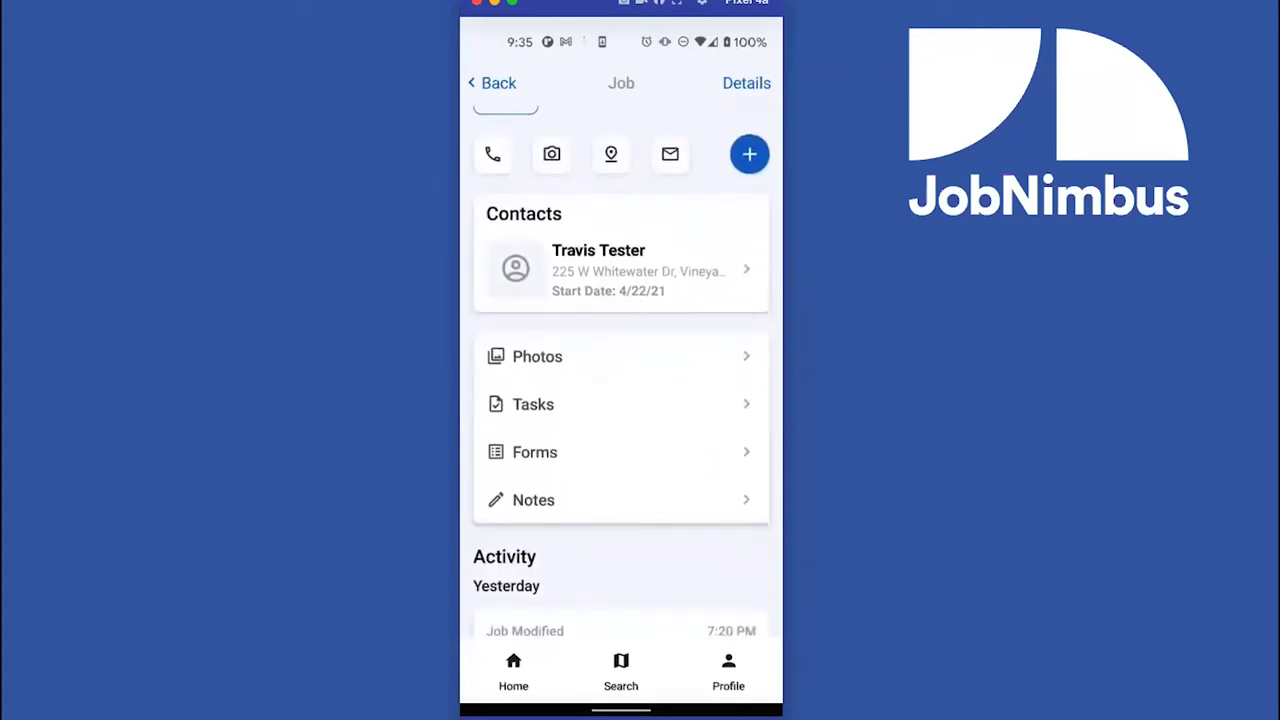
pyautogui.click(630, 360)
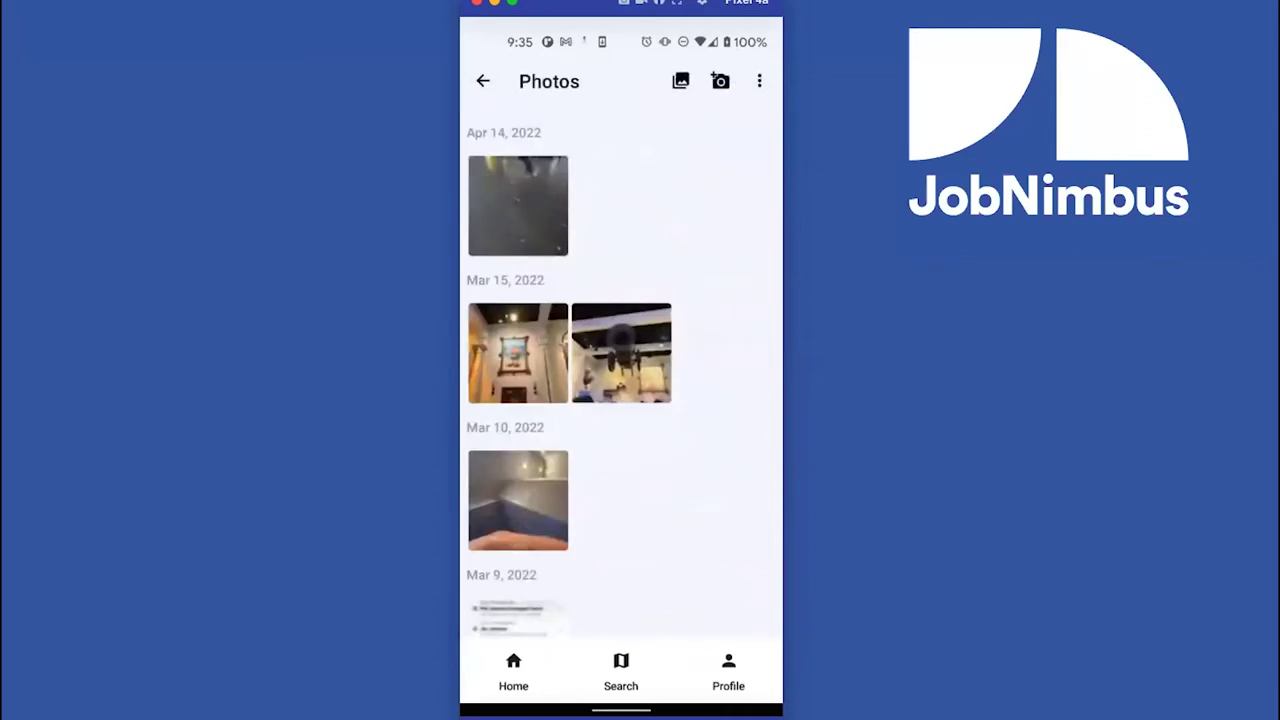
pyautogui.scroll(-10, 620, 370)
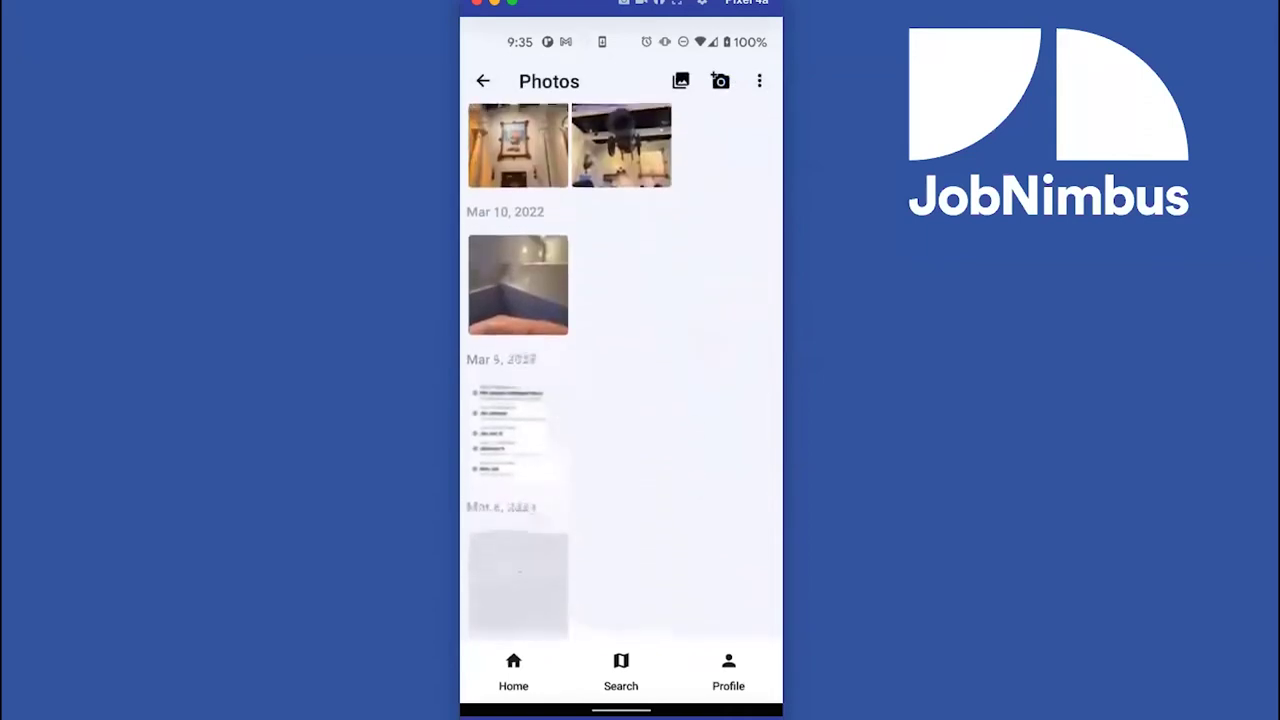
pyautogui.scroll(10, 620, 370)
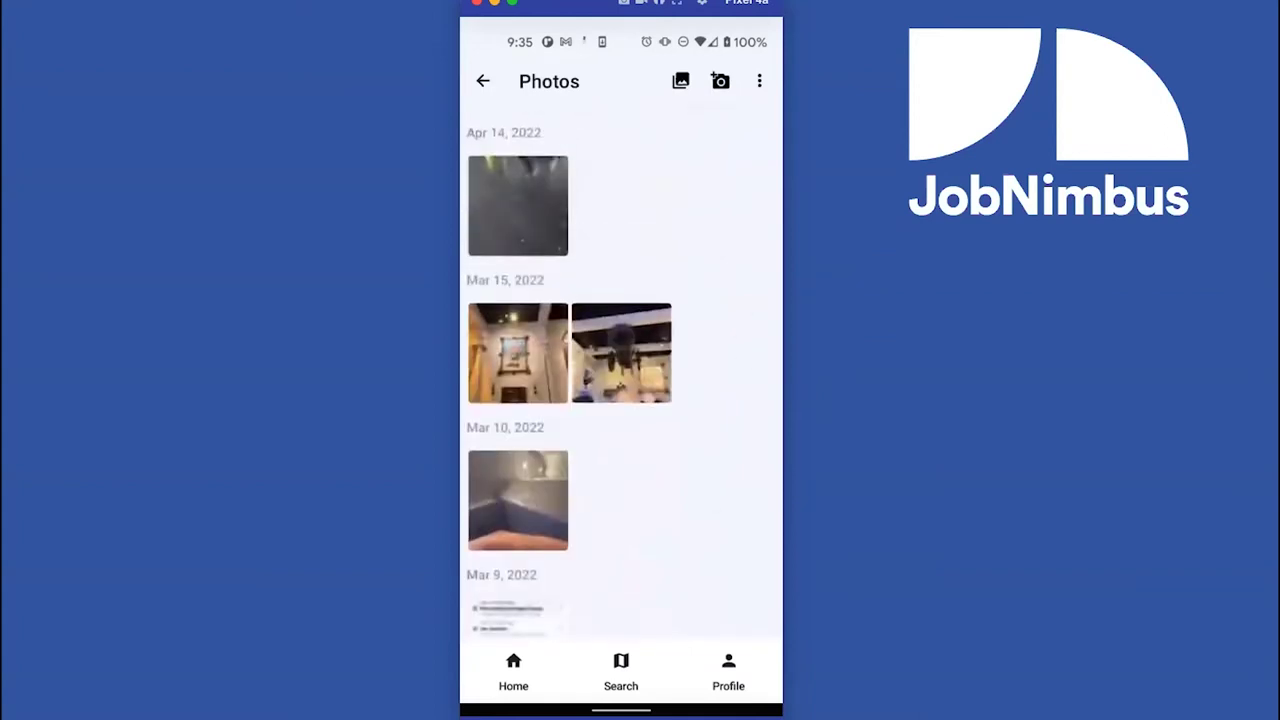
# Check the category filter choices for the job's photos and the available sources for adding new ones
pyautogui.click(680, 81)
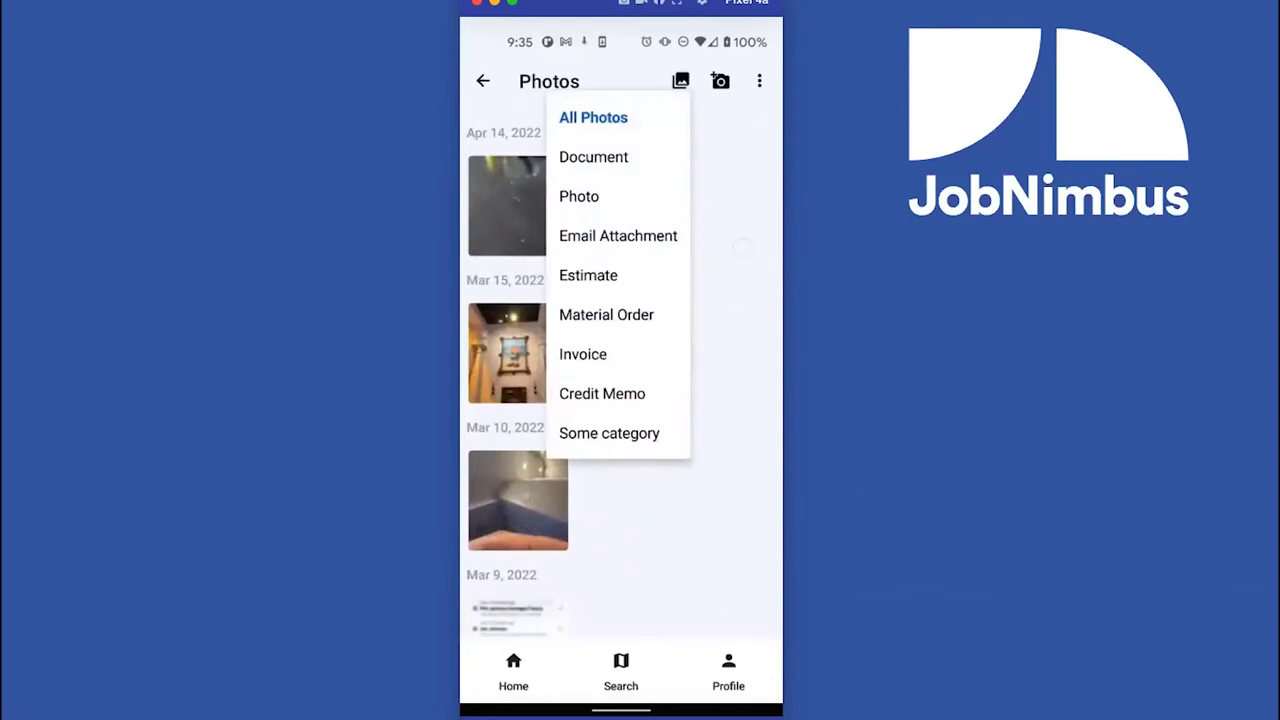
pyautogui.click(742, 246)
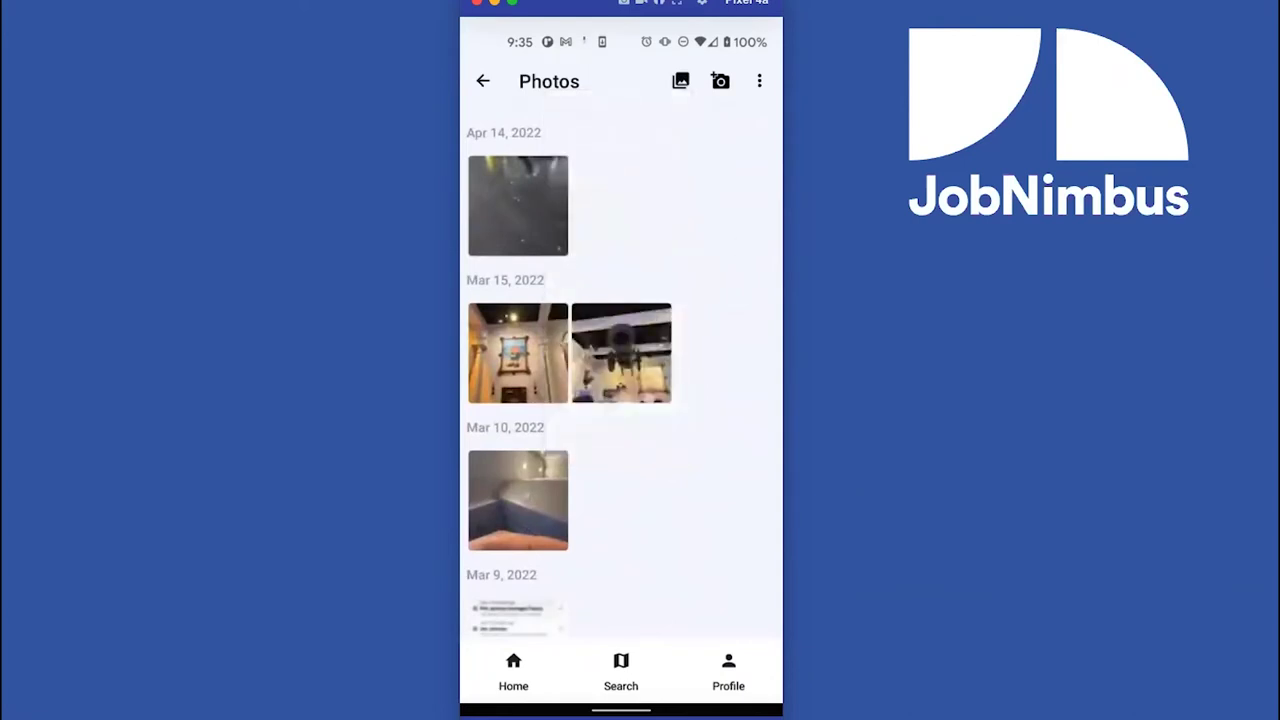
pyautogui.click(720, 81)
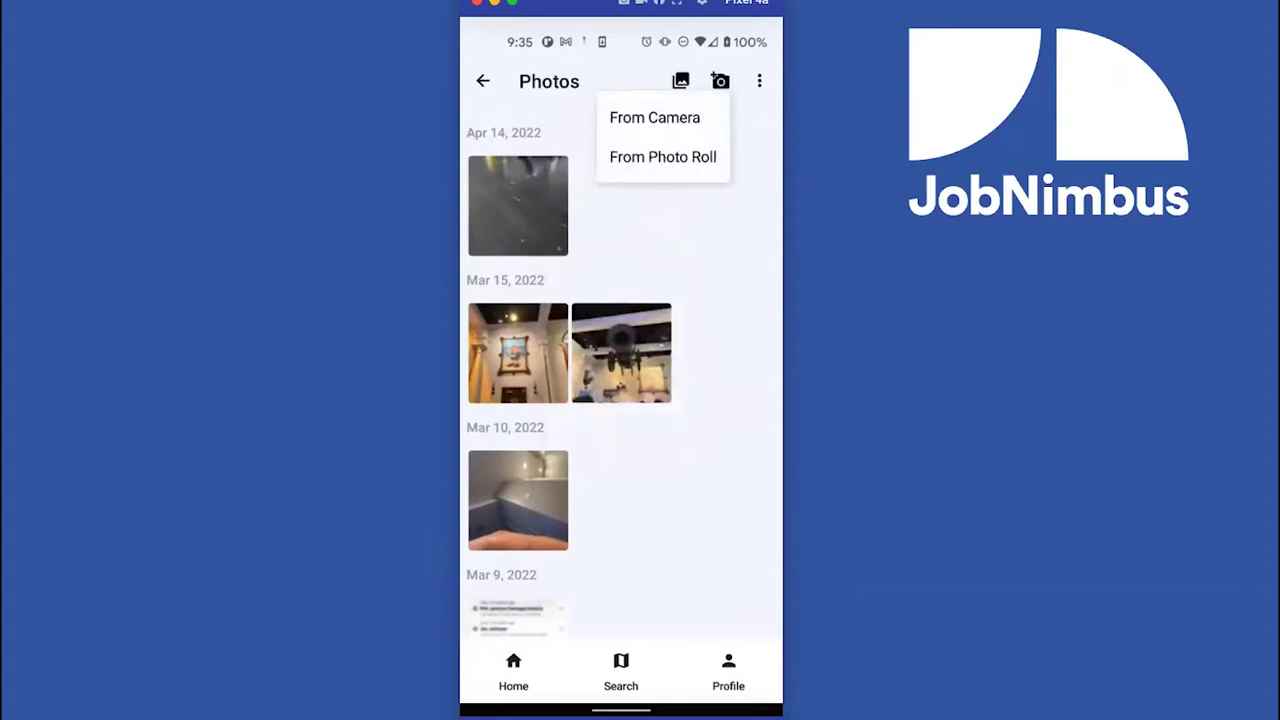
pyautogui.press('Escape')
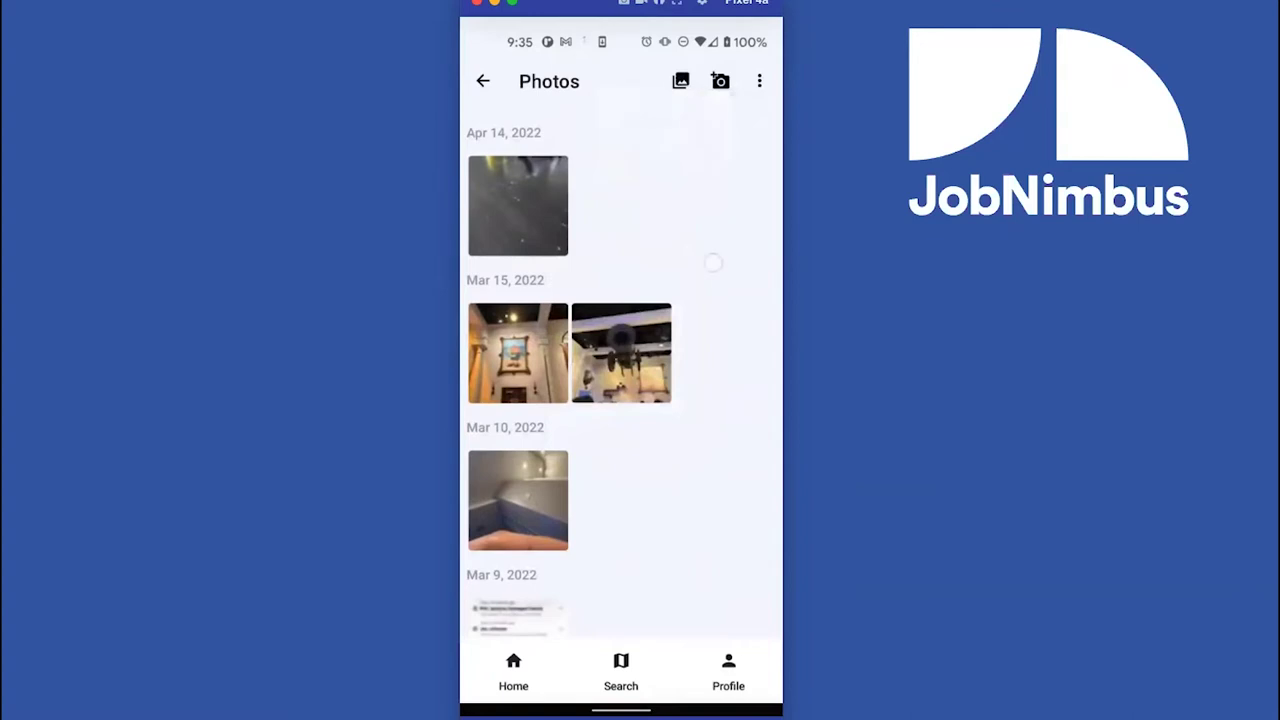
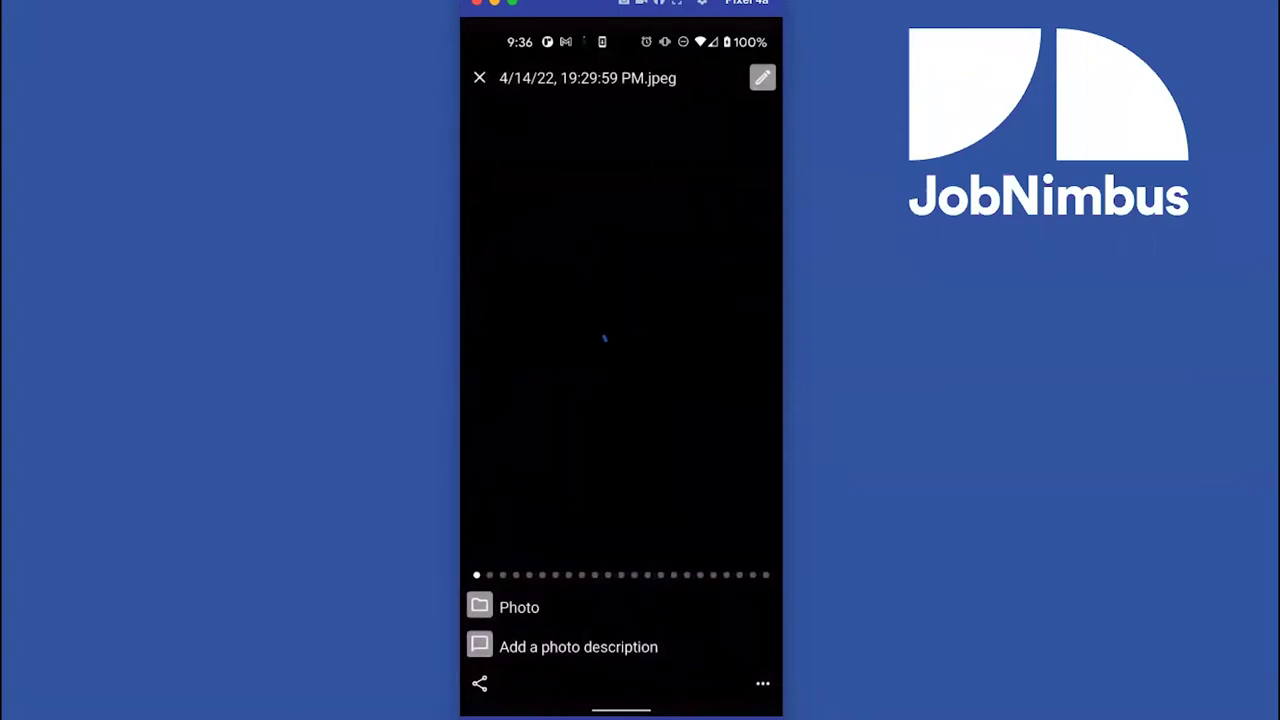
# Open the Apr 14 photo for editing and crop it in landscape orientation to the floor area with the white marks
pyautogui.click(762, 77)
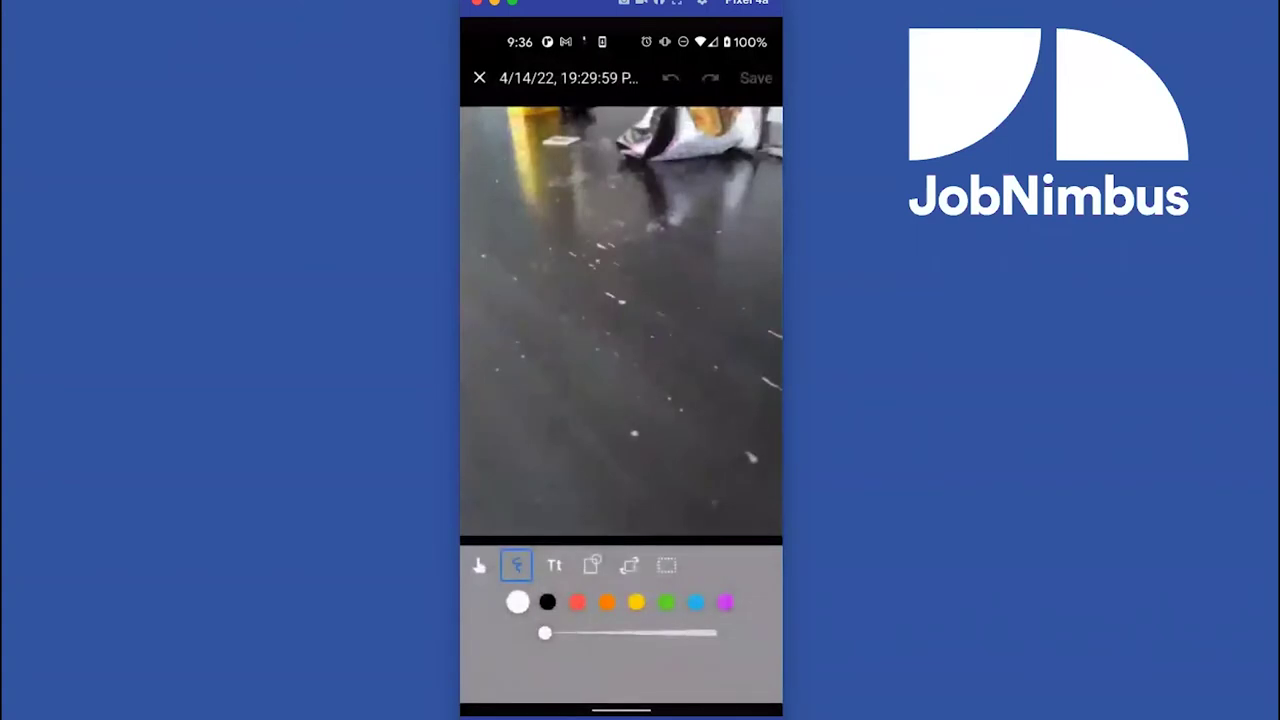
pyautogui.click(629, 565)
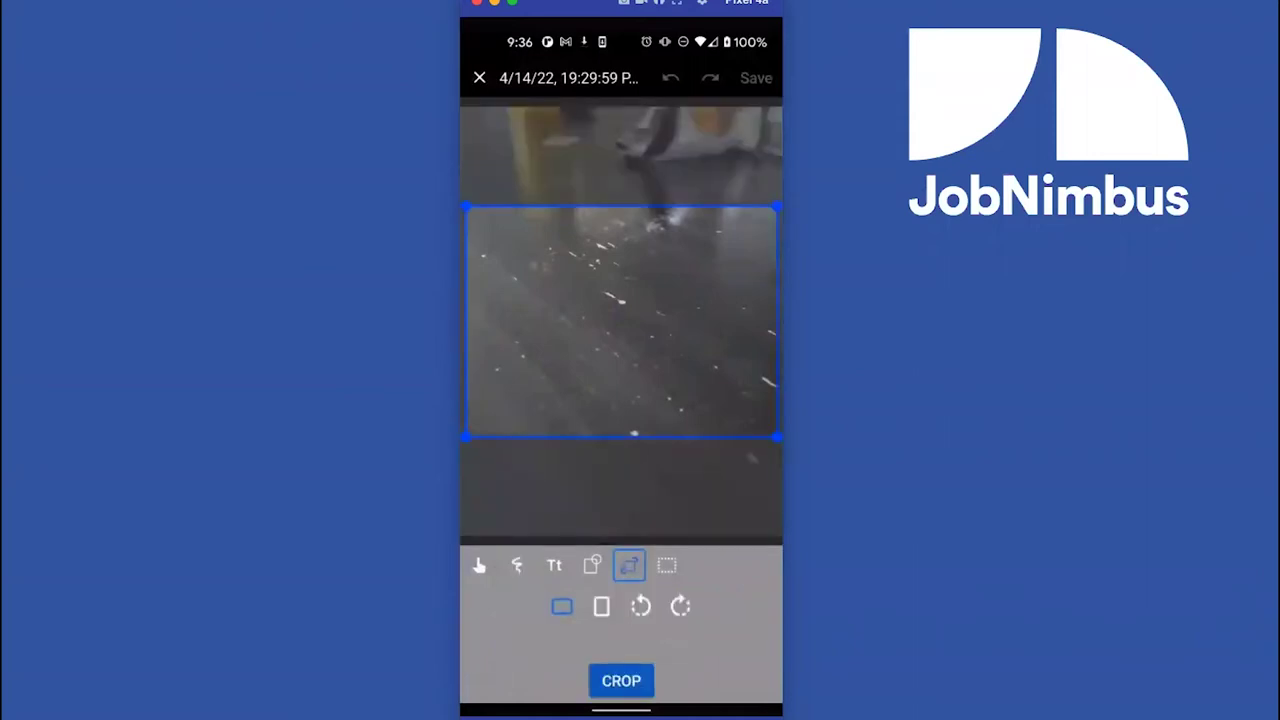
pyautogui.moveTo(634, 437); pyautogui.dragTo(597, 409)
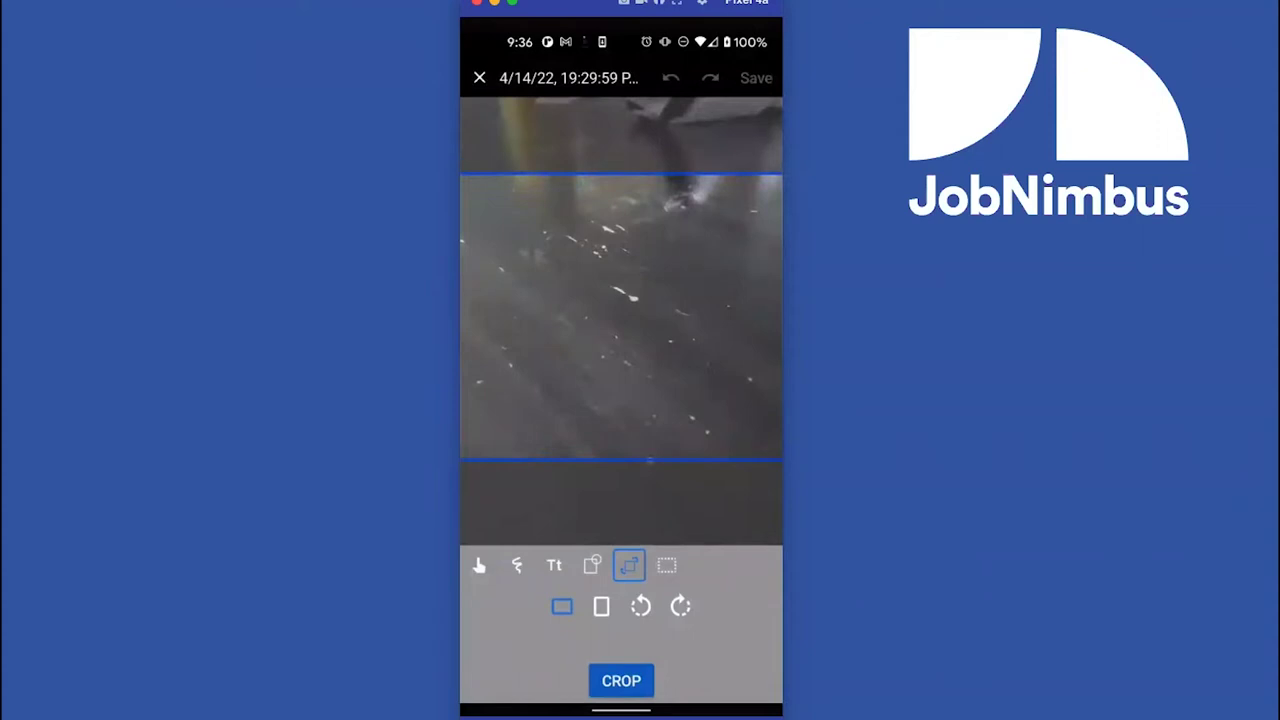
pyautogui.click(621, 681)
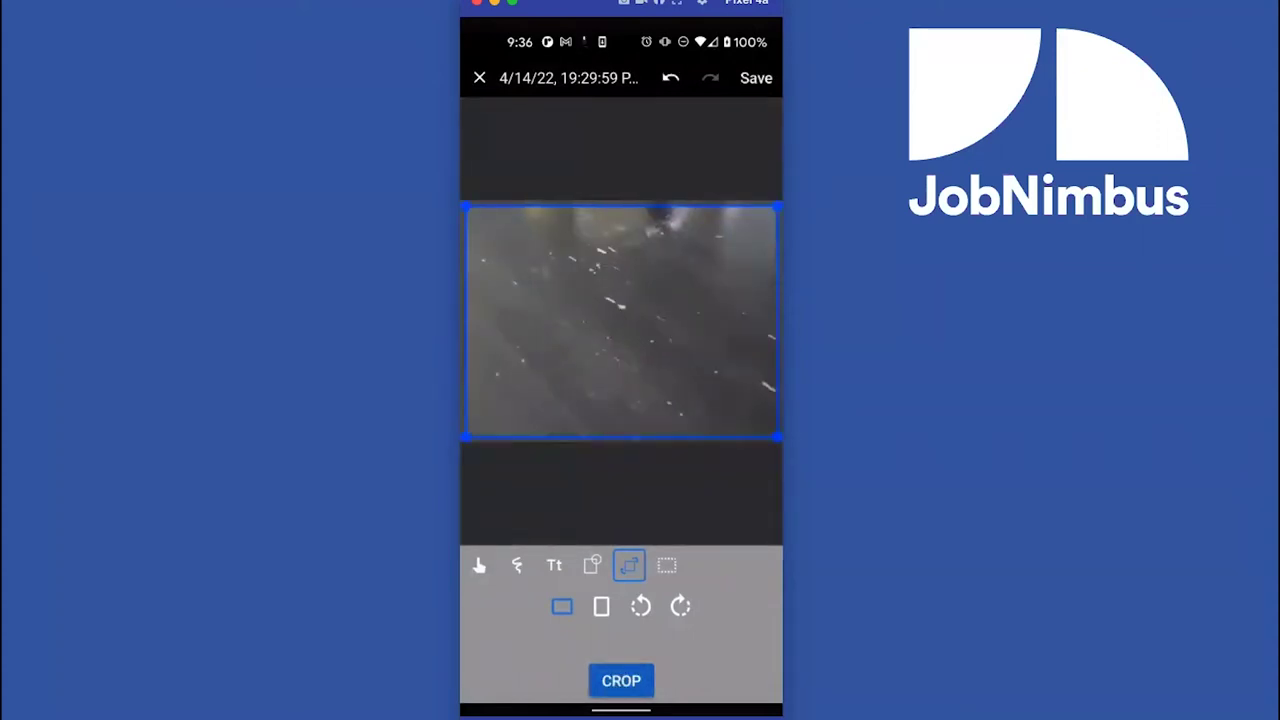
# Draw a yellow circle around the white marks near the centre of the cropped photo, replacing an oversized first attempt
pyautogui.click(479, 565)
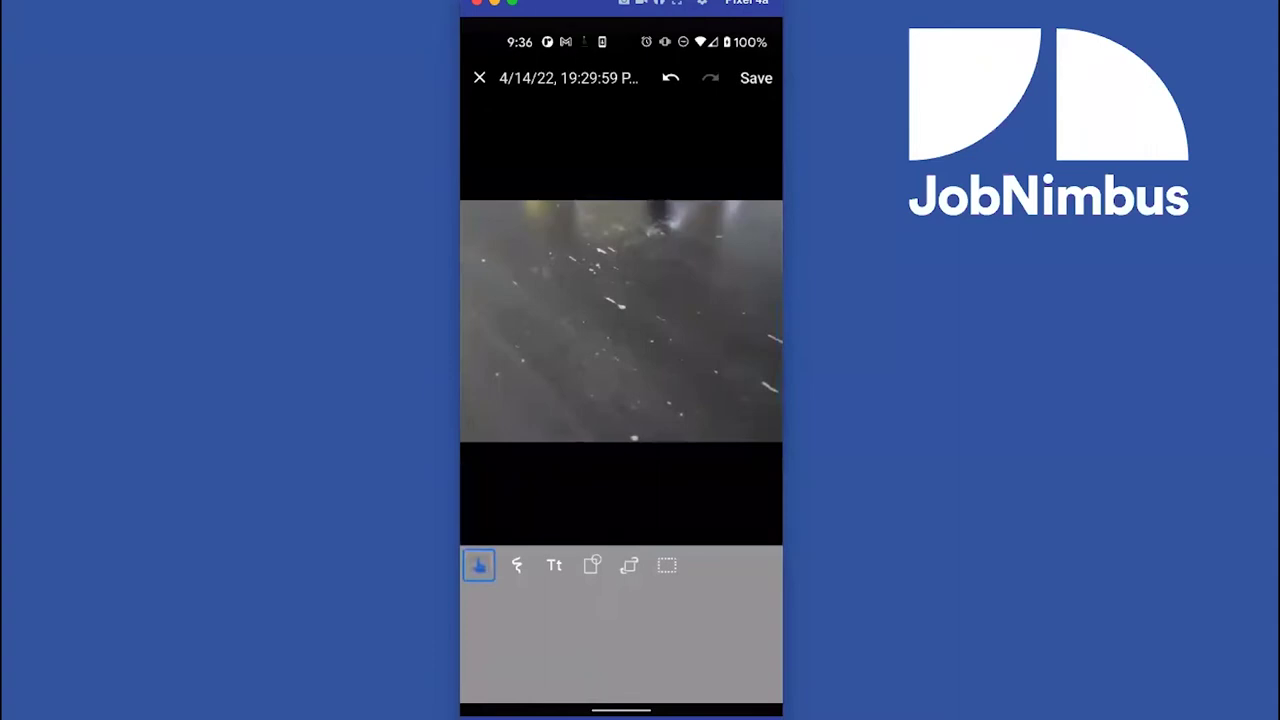
pyautogui.moveTo(631, 377); pyautogui.dragTo(706, 417)
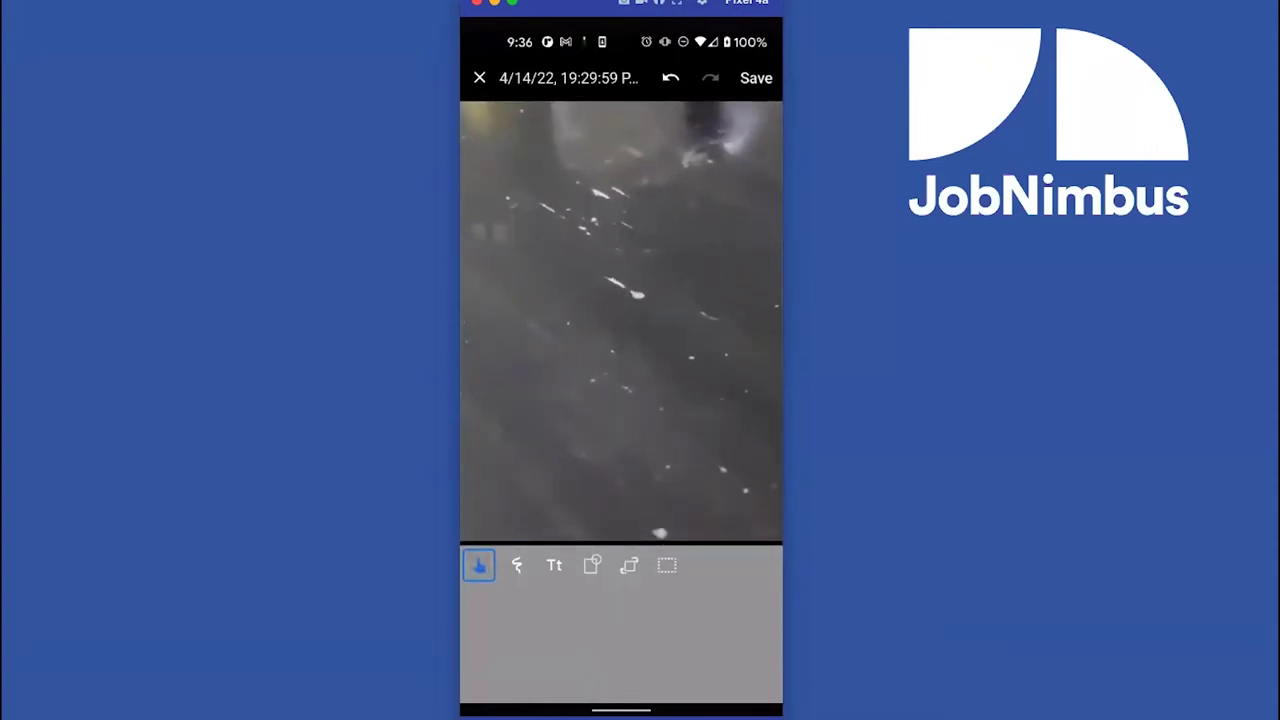
pyautogui.moveTo(680, 395)
pyautogui.mouseDown()
pyautogui.moveTo(657, 357)
pyautogui.moveTo(690, 382)
pyautogui.mouseUp()
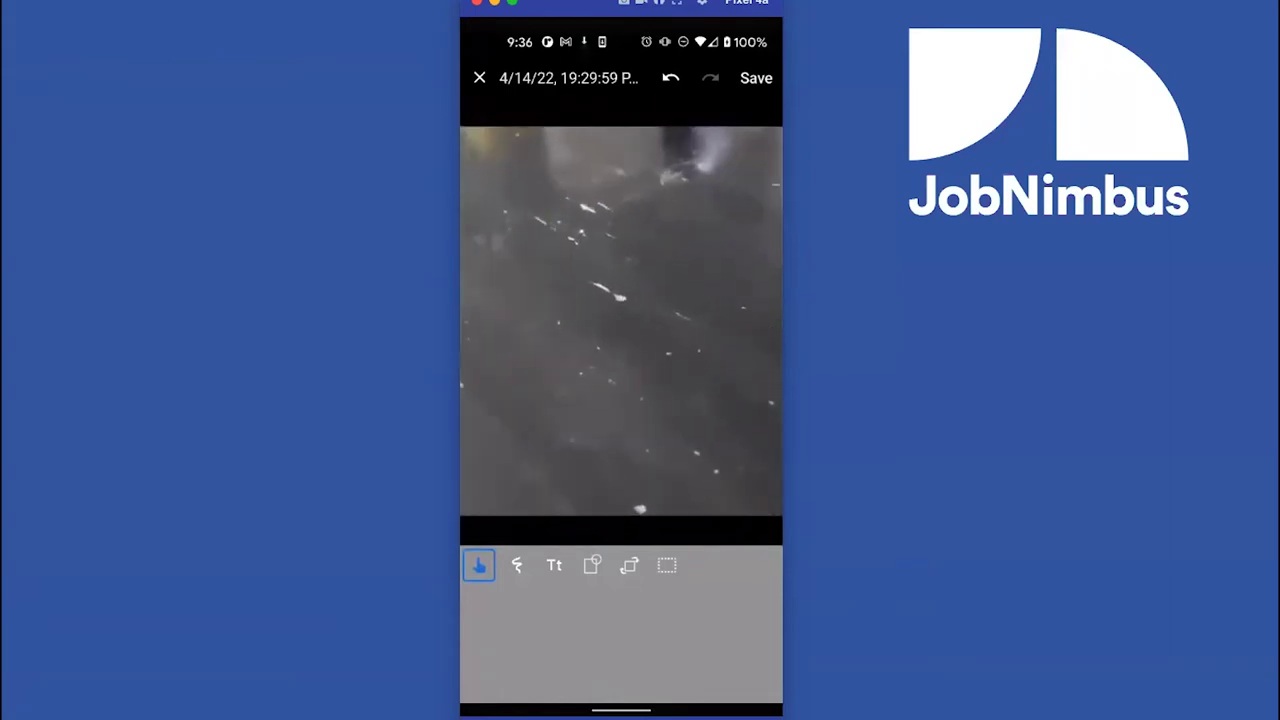
pyautogui.click(591, 565)
pyautogui.click(601, 606)
pyautogui.click(636, 645)
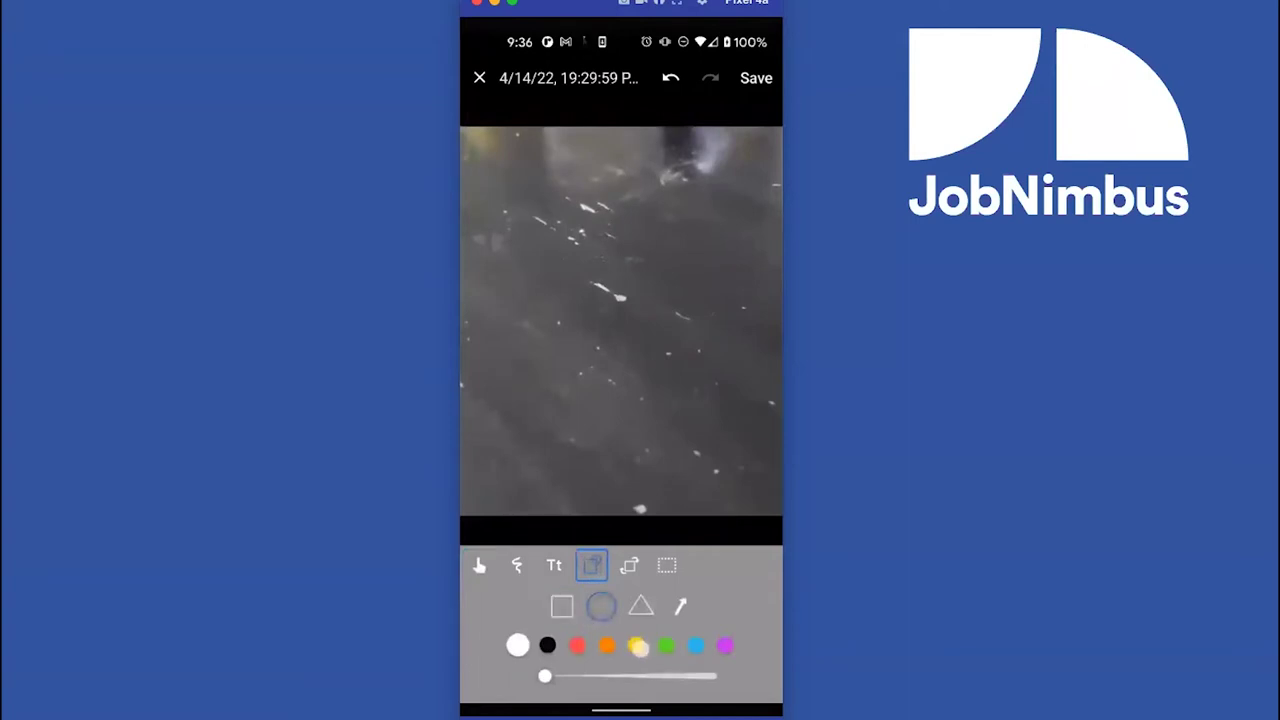
pyautogui.moveTo(480, 172); pyautogui.dragTo(686, 370)
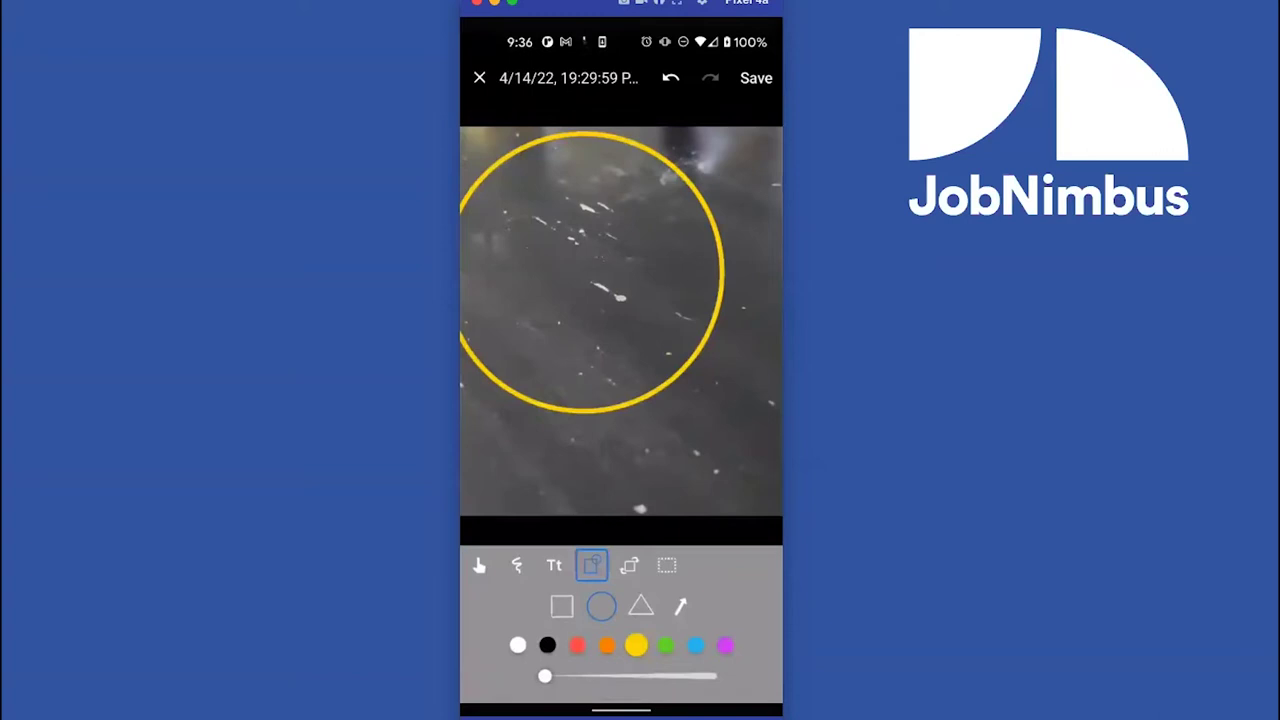
pyautogui.click(670, 78)
pyautogui.moveTo(543, 254); pyautogui.dragTo(661, 322)
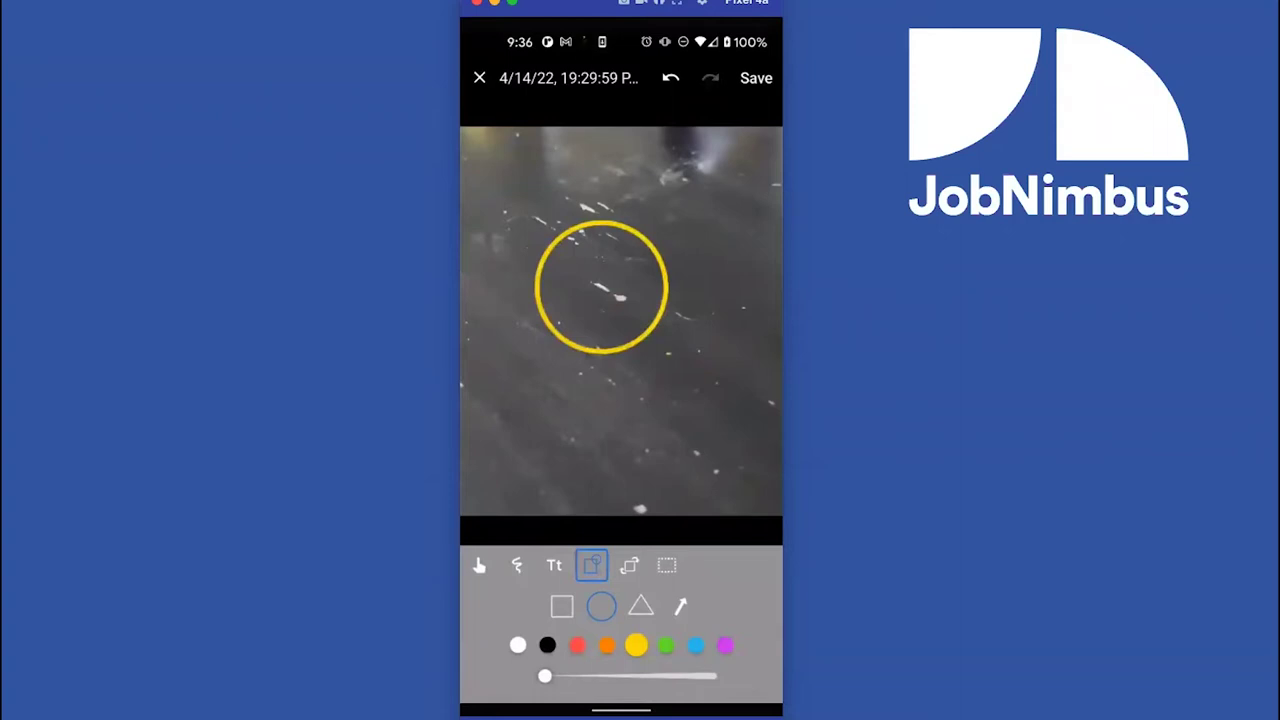
# Draw a red arrow from below the yellow circle up to the white marks inside it
pyautogui.click(680, 606)
pyautogui.click(577, 645)
pyautogui.moveTo(652, 392); pyautogui.dragTo(633, 323)
pyautogui.click(670, 78)
pyautogui.moveTo(648, 408); pyautogui.dragTo(623, 316)
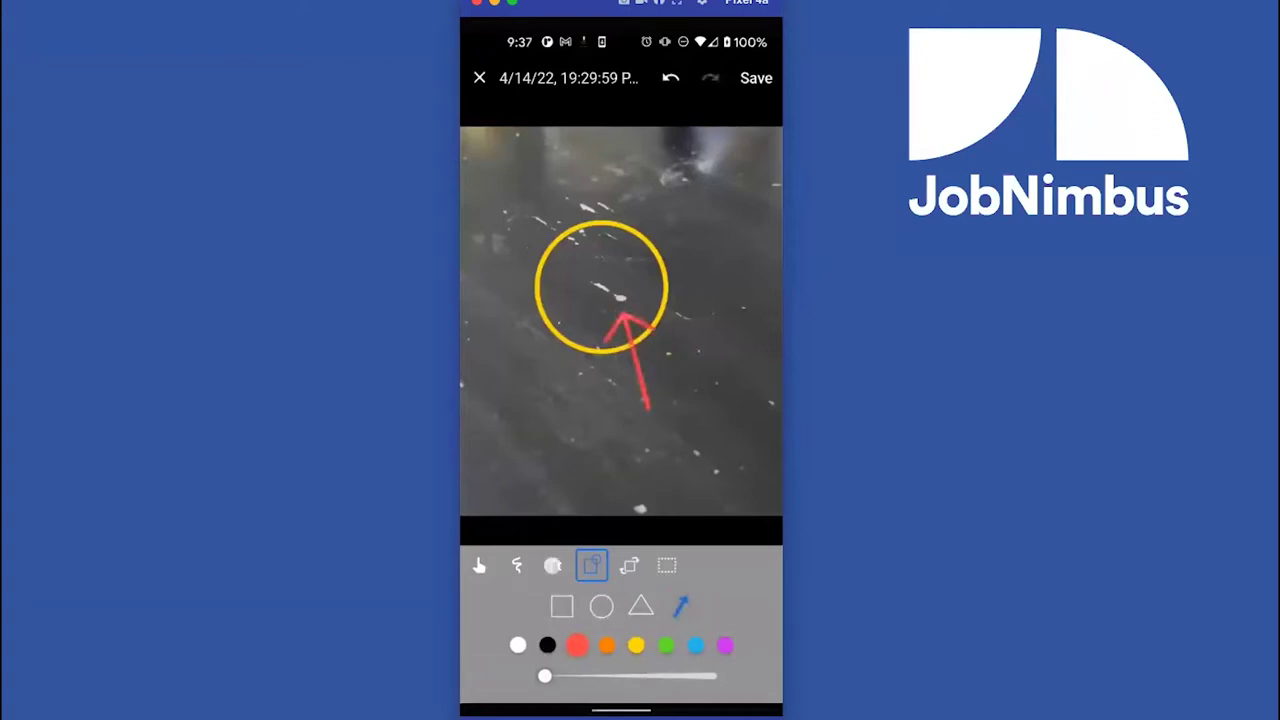
# Add the white text "damage" just below the yellow circle and save the annotated photo
pyautogui.click(554, 565)
pyautogui.write('damage')
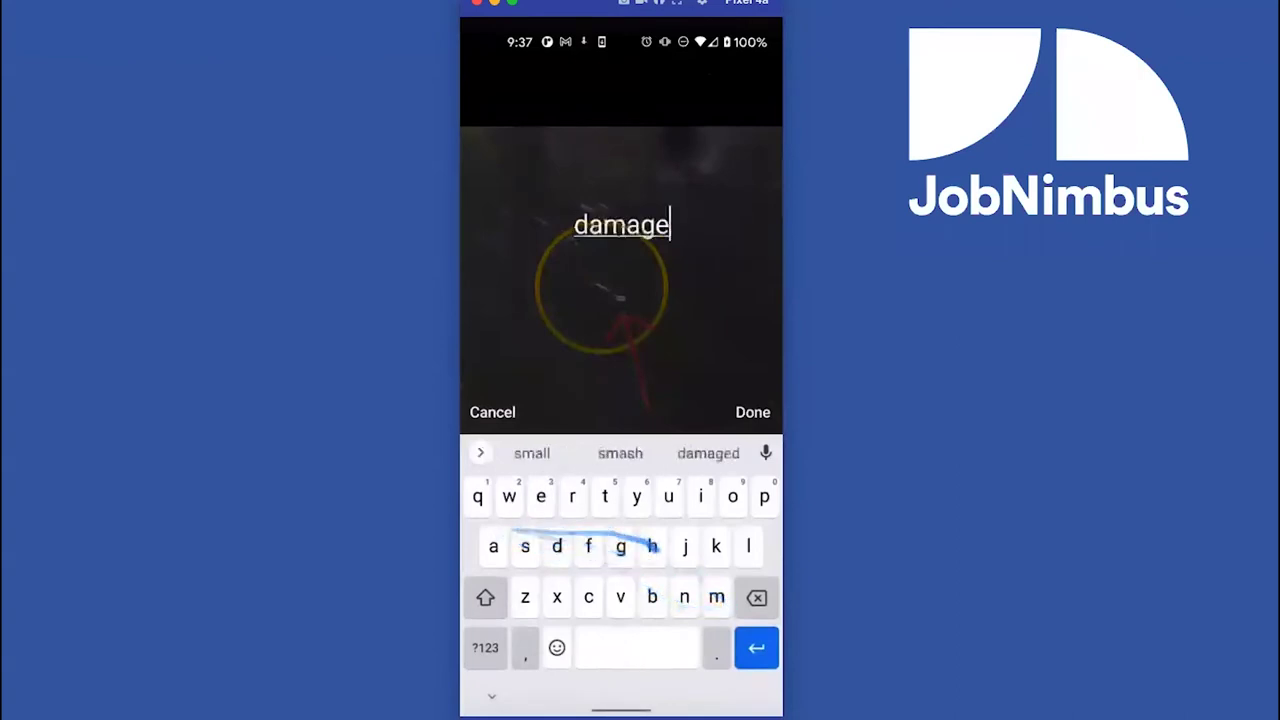
pyautogui.click(753, 412)
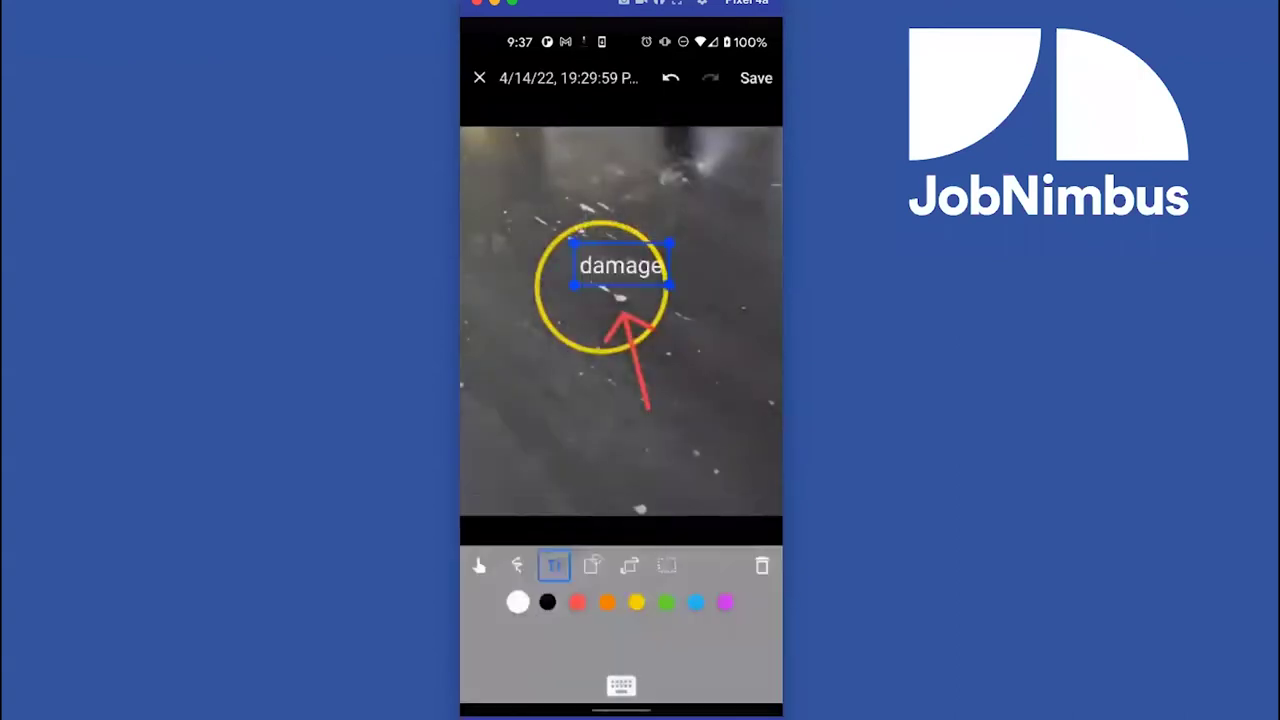
pyautogui.moveTo(621, 266); pyautogui.dragTo(586, 378)
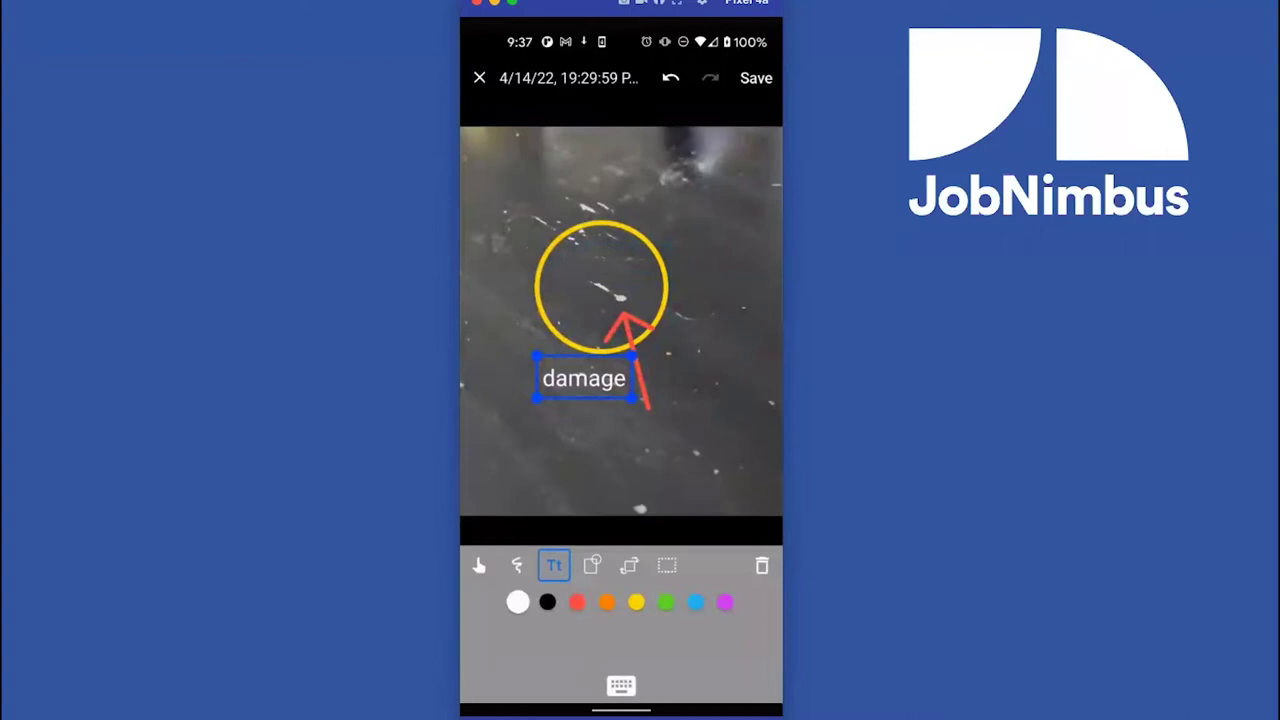
pyautogui.click(758, 80)
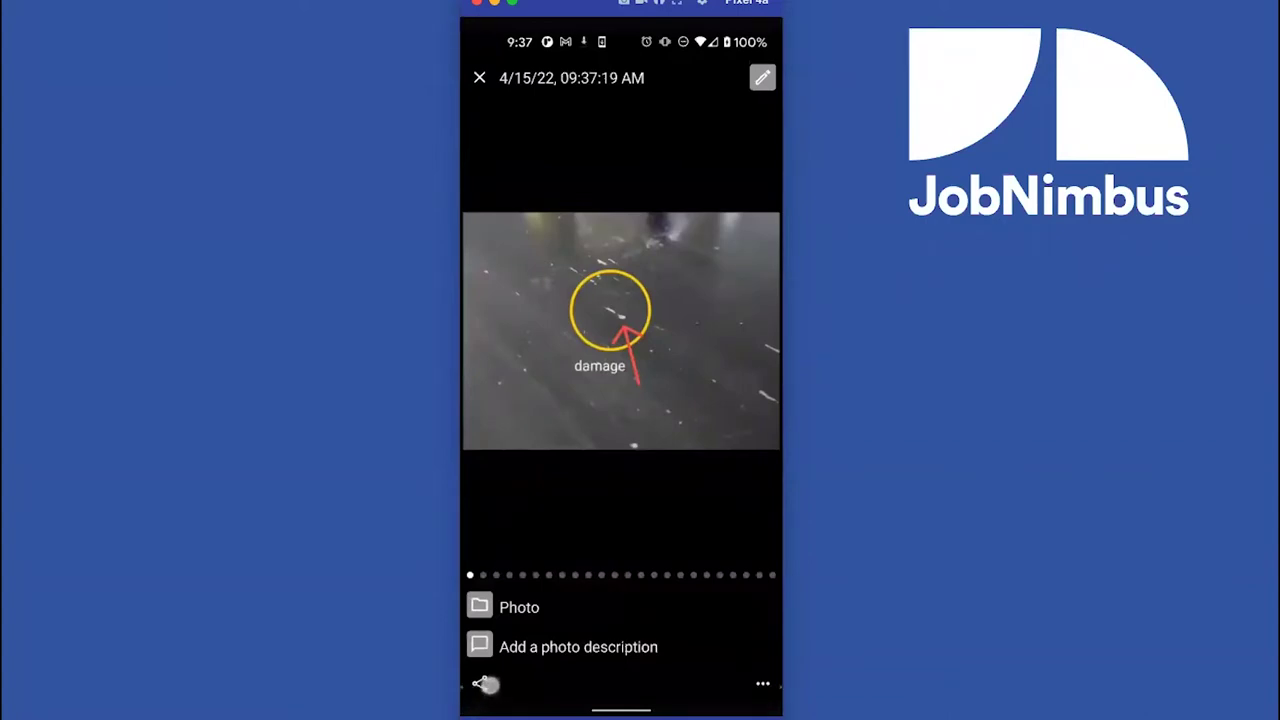
# Return to the job's photo gallery and try selecting the annotated photo on its own
pyautogui.moveTo(518, 687); pyautogui.dragTo(470, 686)
pyautogui.click(480, 78)
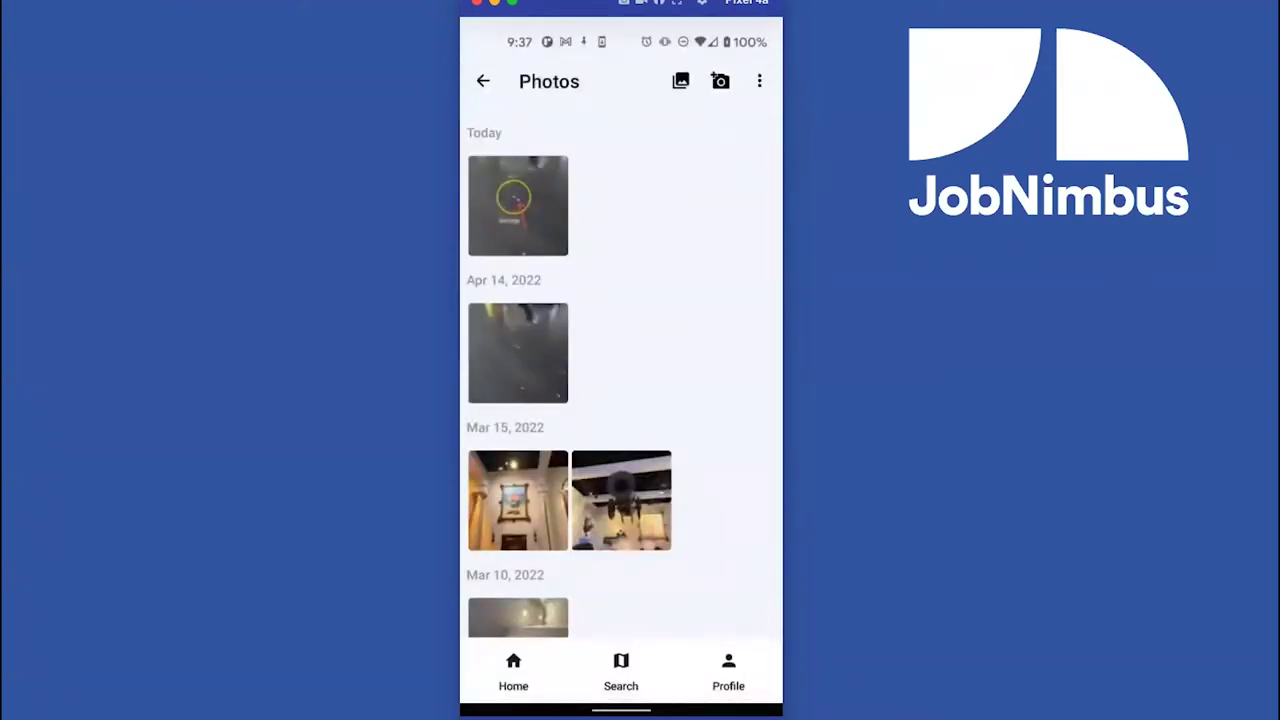
pyautogui.moveTo(513, 203); pyautogui.dragTo(513, 203)
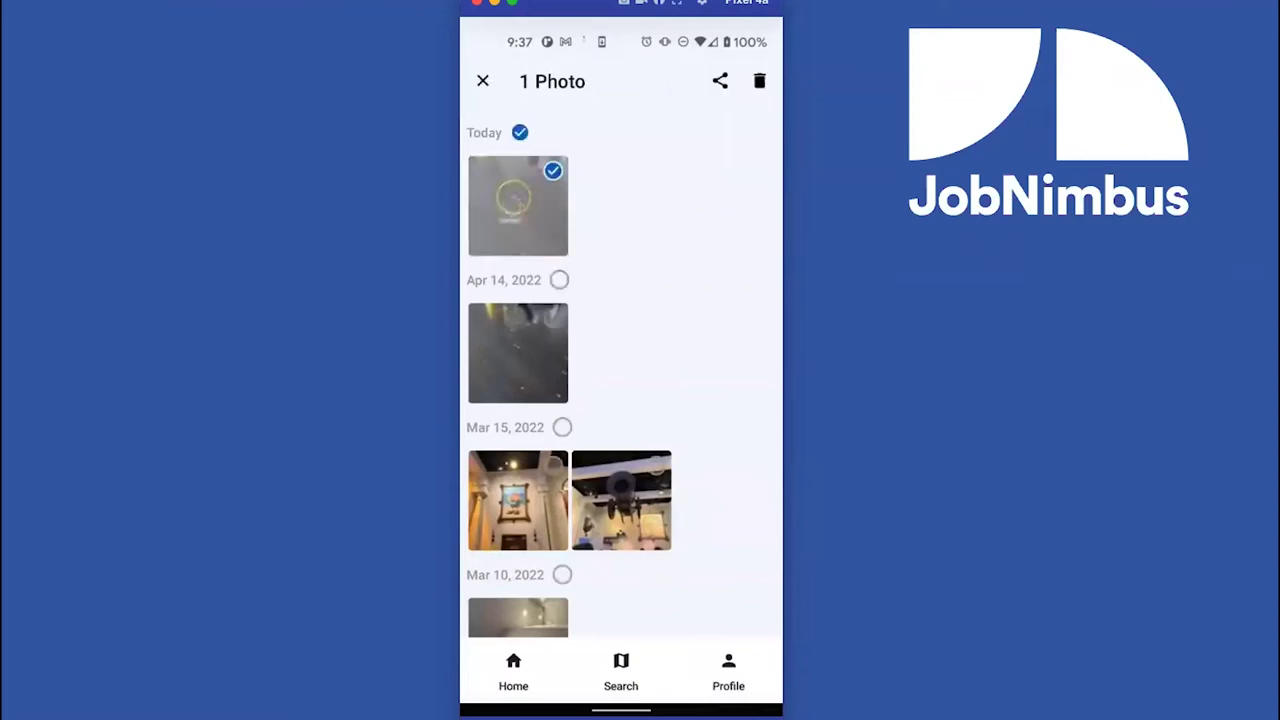
pyautogui.click(482, 81)
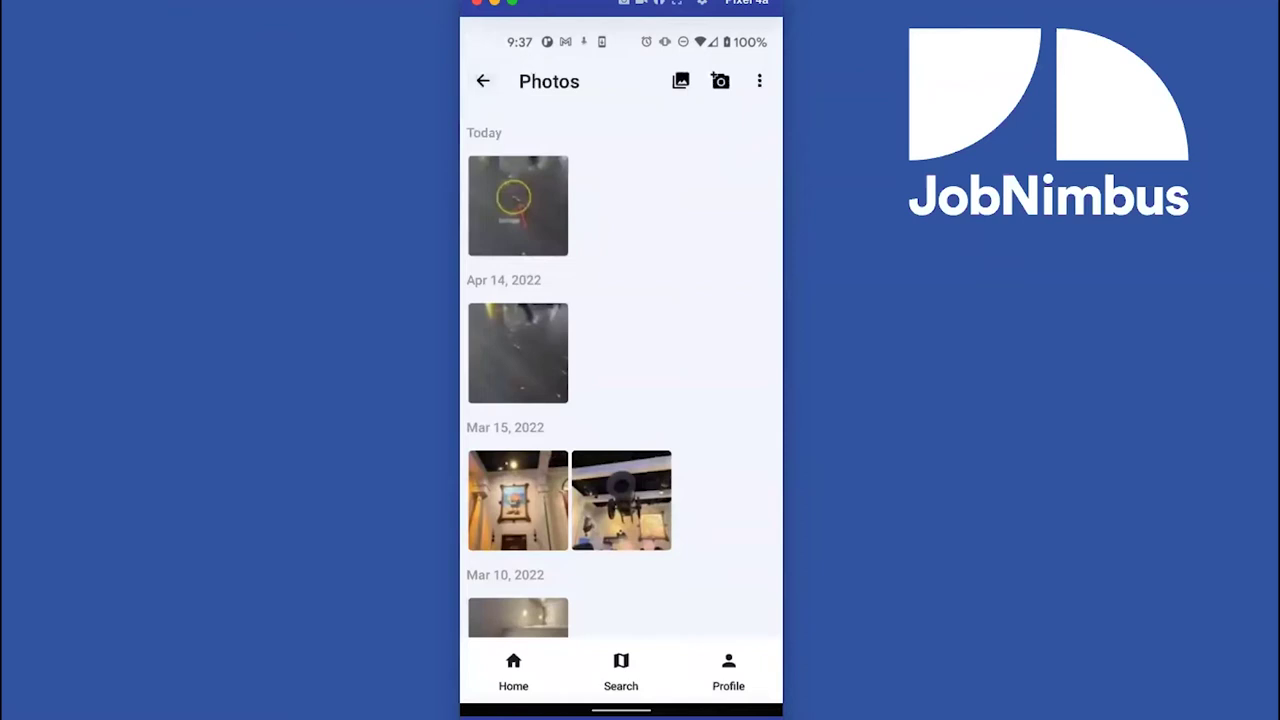
# Try selecting the annotated photo and the Apr 14, 2022 photo together in the gallery's selection mode
pyautogui.click(759, 81)
pyautogui.click(711, 117)
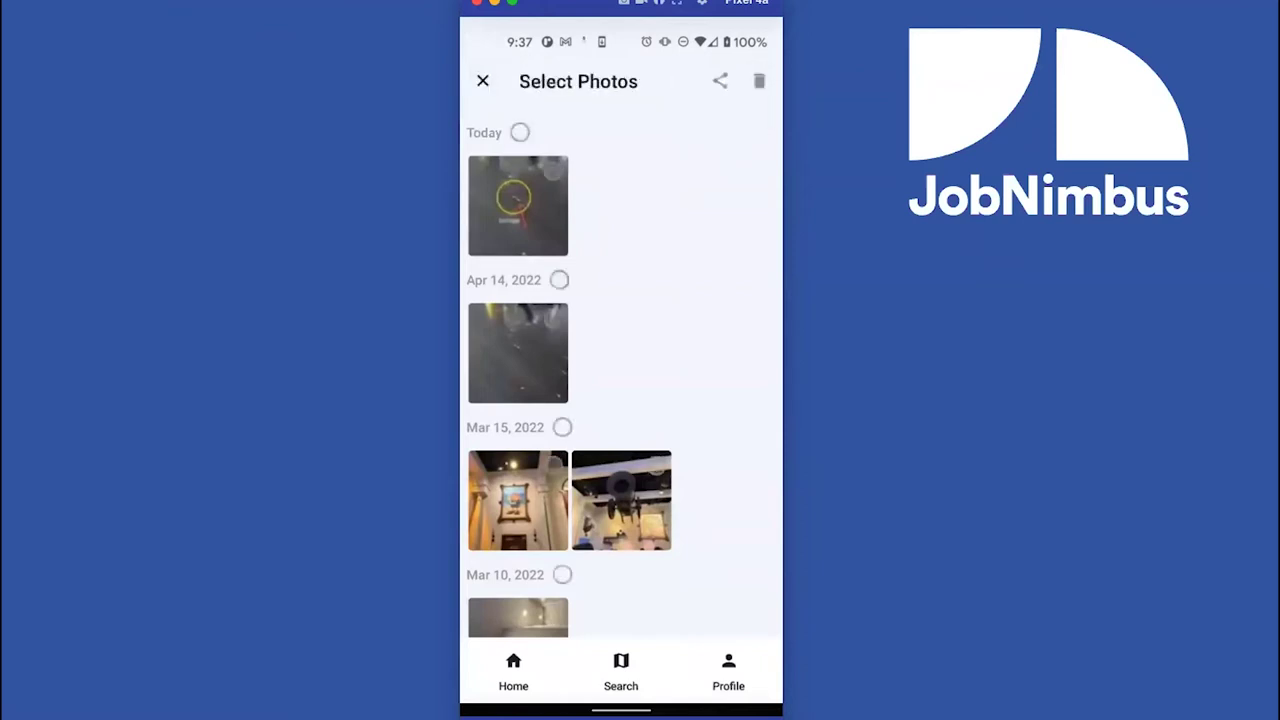
pyautogui.click(514, 200)
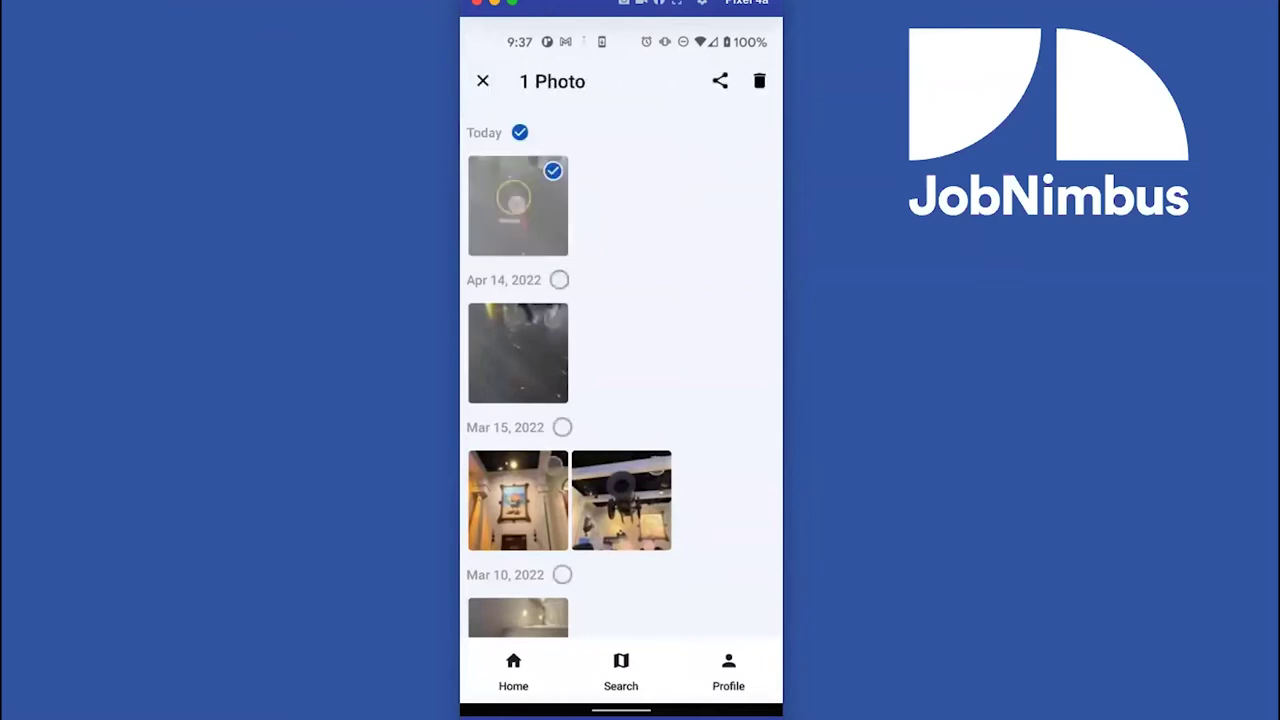
pyautogui.click(518, 354)
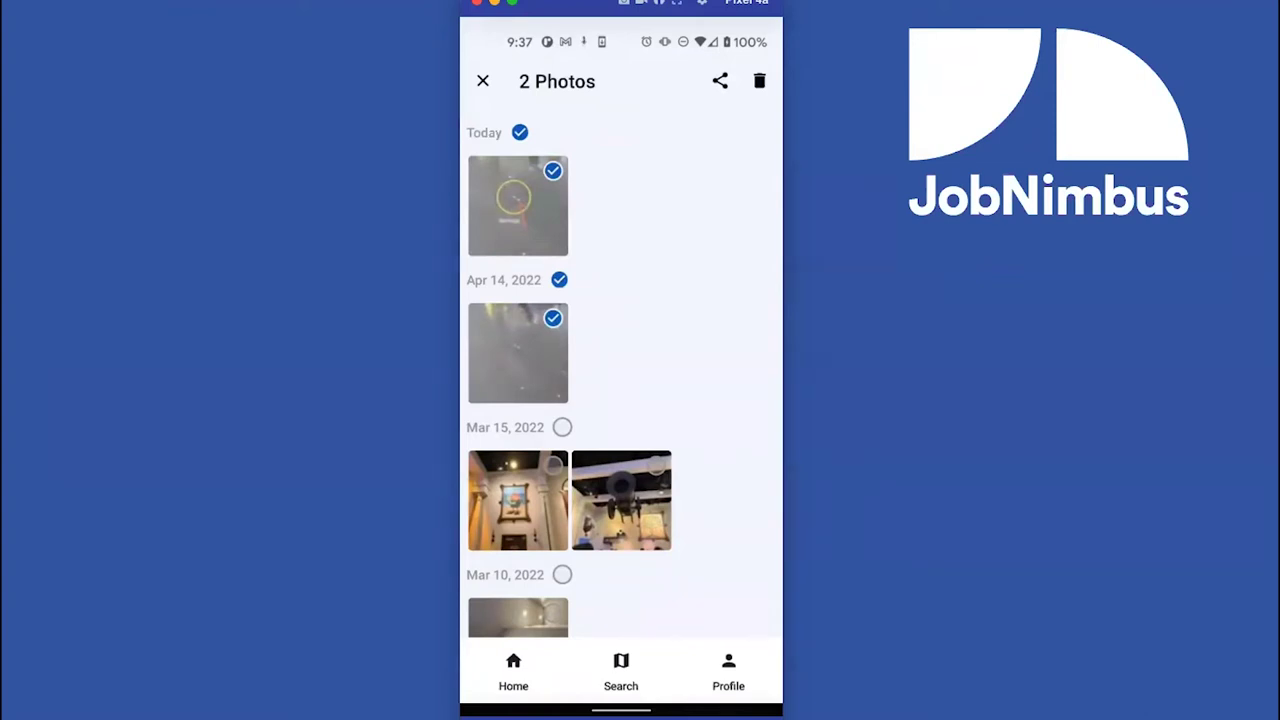
pyautogui.click(482, 81)
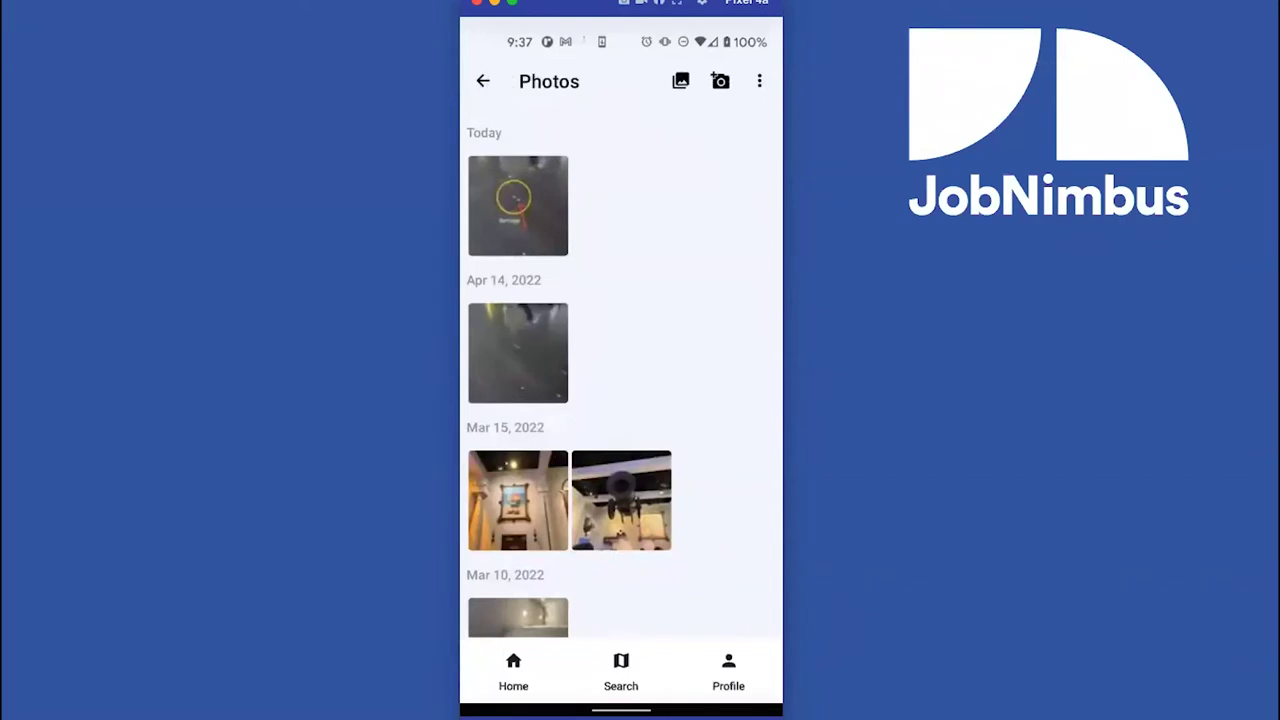
# Check the profile page's support and feedback options, and return to the home dashboard
pyautogui.click(728, 672)
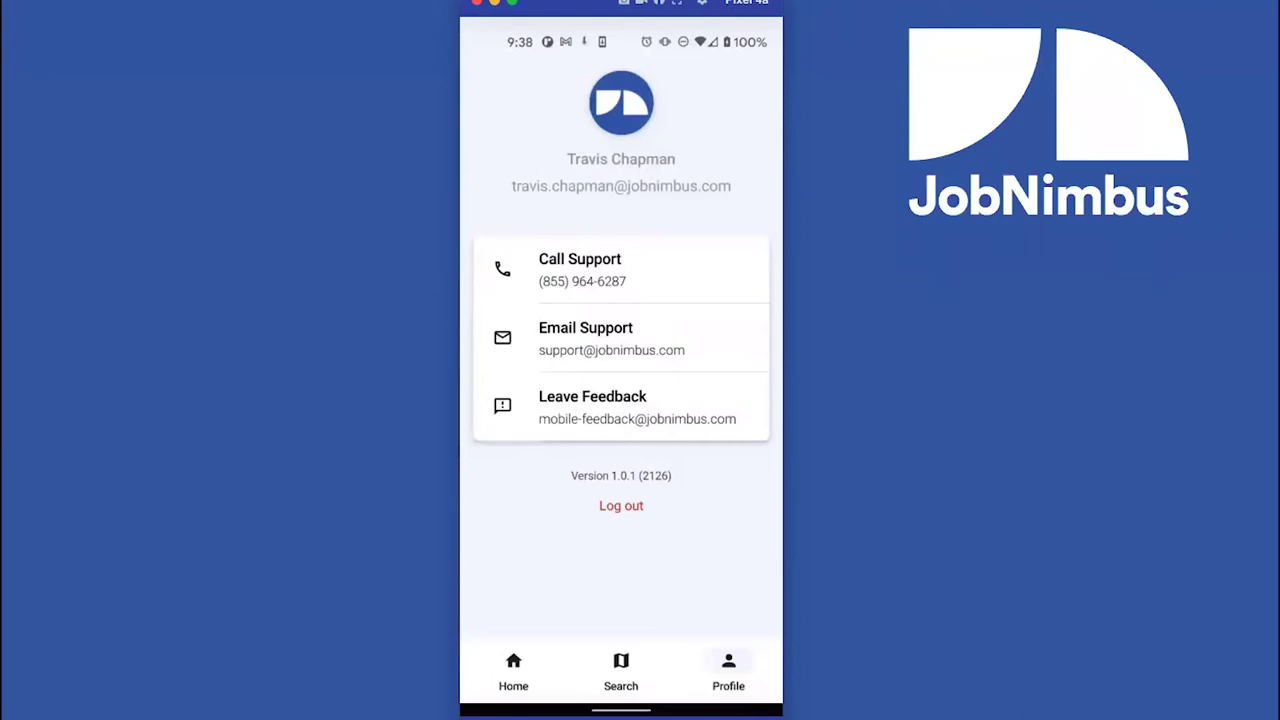
pyautogui.click(513, 670)
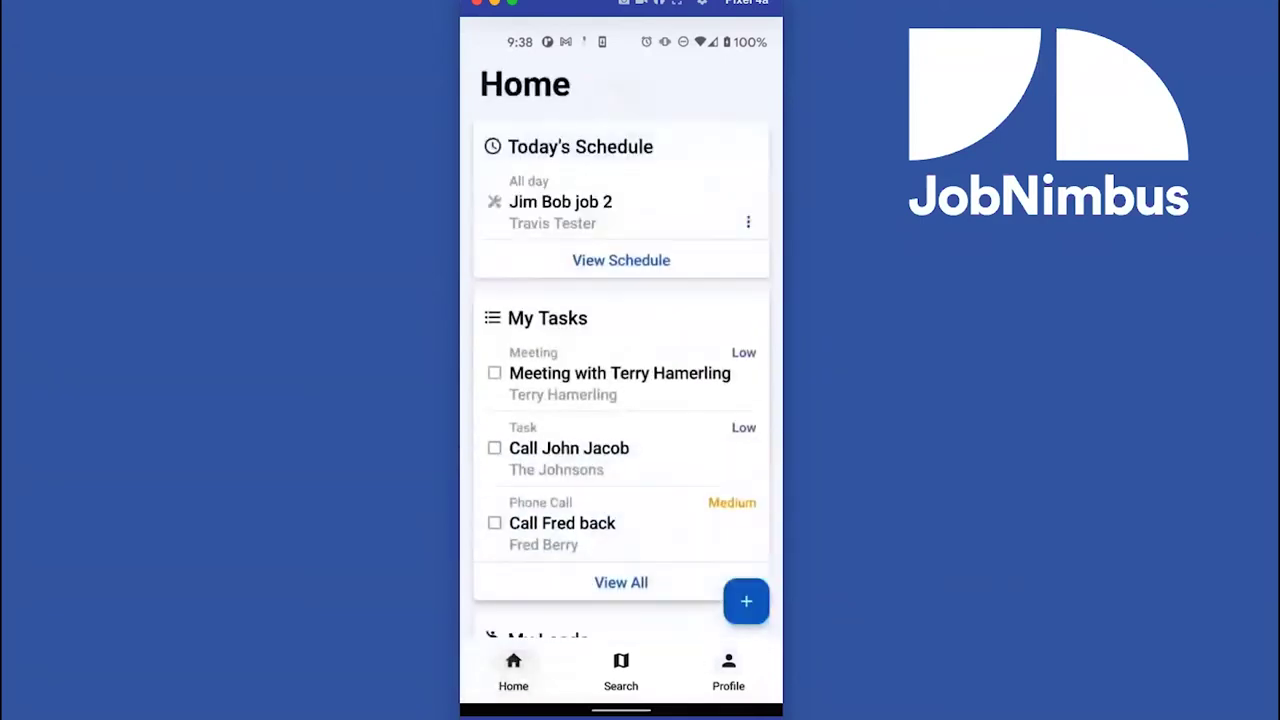
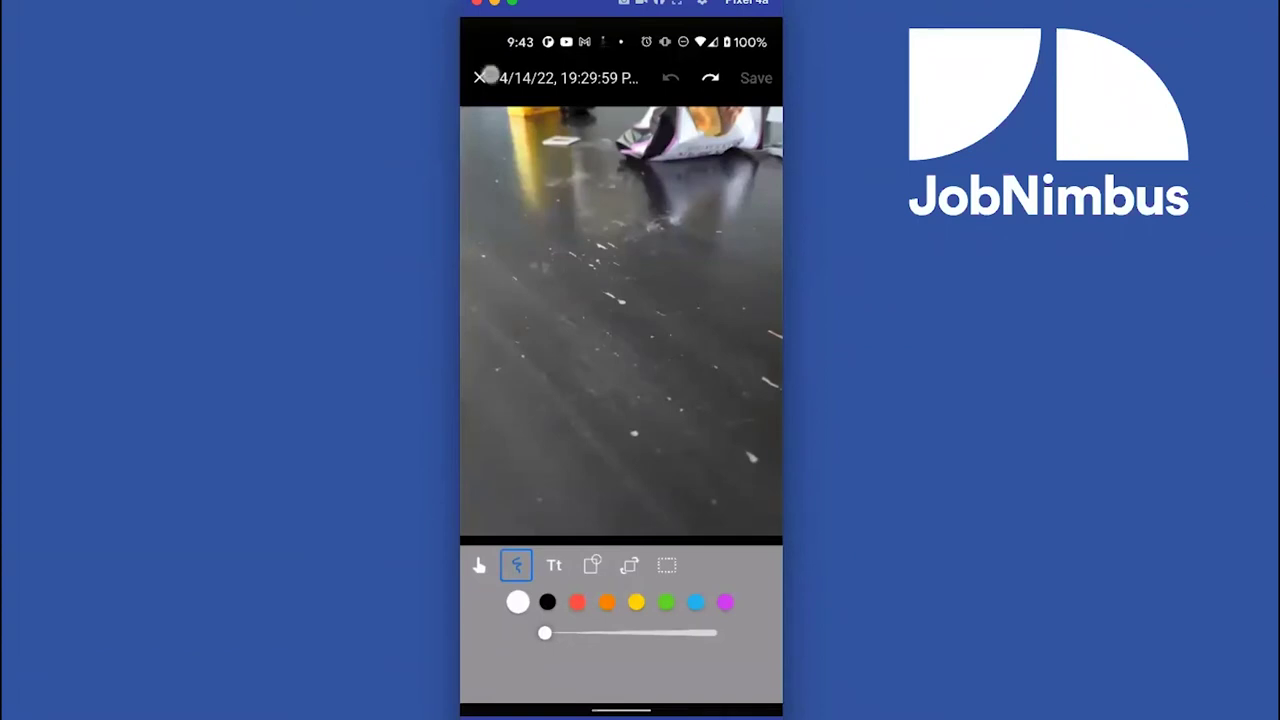
# Leave the photo editor without saving and go back through the gallery and job to the home dashboard
pyautogui.click(479, 78)
pyautogui.click(480, 80)
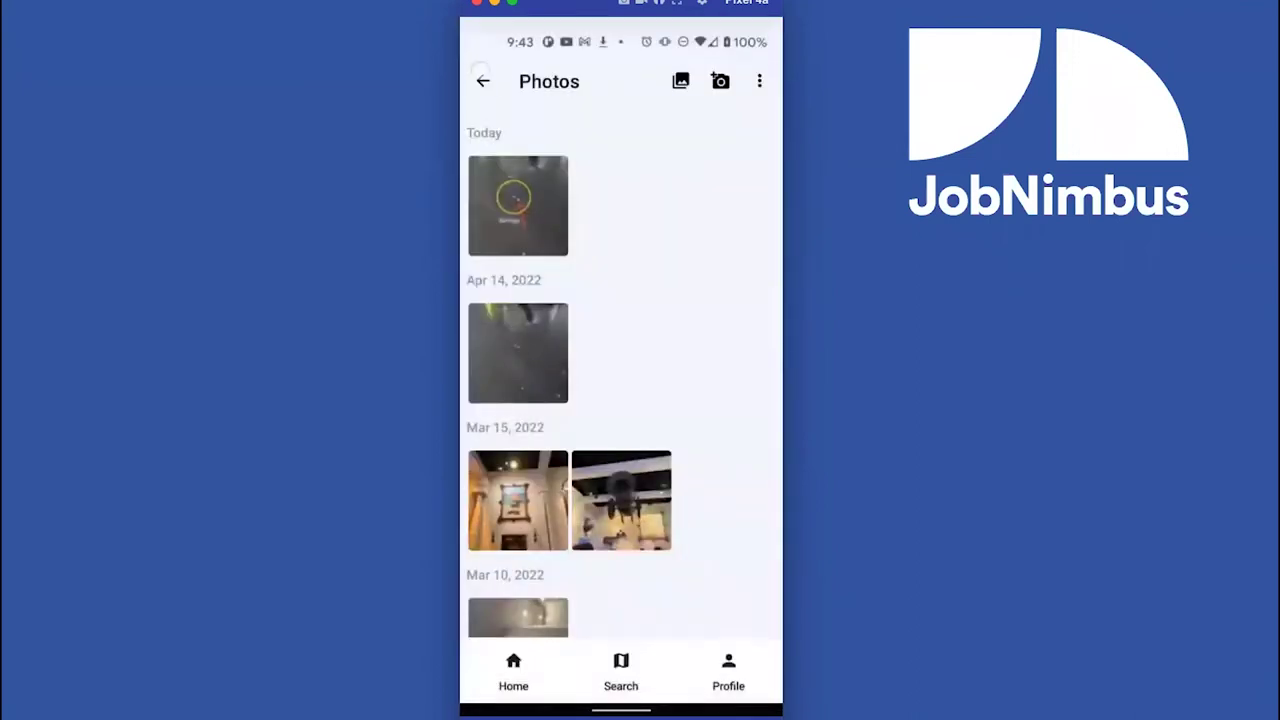
pyautogui.click(483, 81)
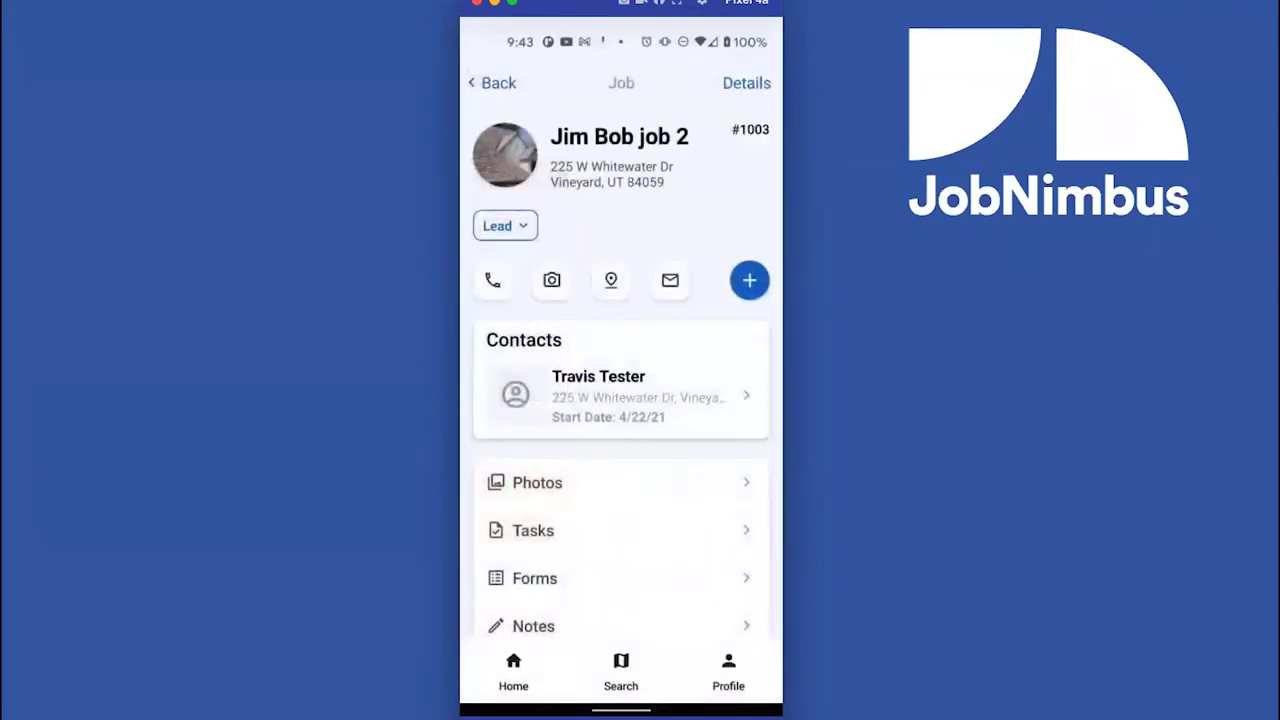
pyautogui.click(490, 83)
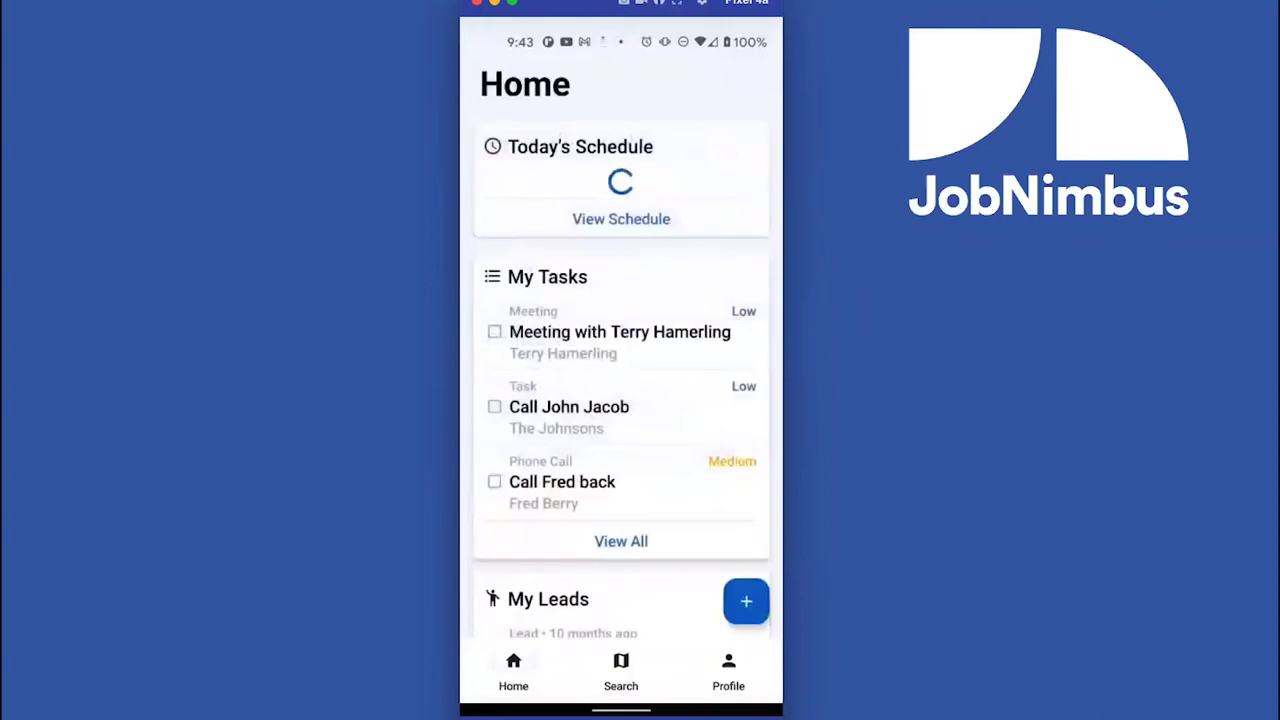
# Look over the leads on the home dashboard and briefly open the damaged fascia job
pyautogui.scroll(-5, 620, 380)
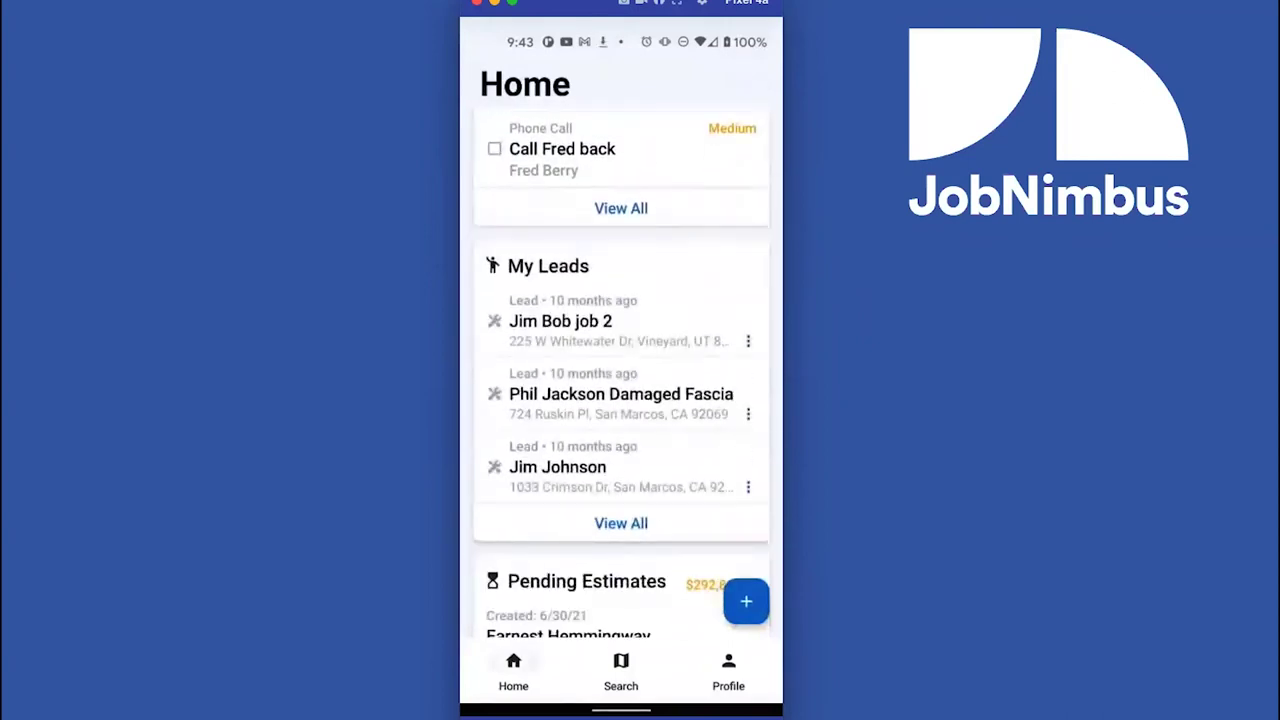
pyautogui.click(620, 394)
pyautogui.click(490, 81)
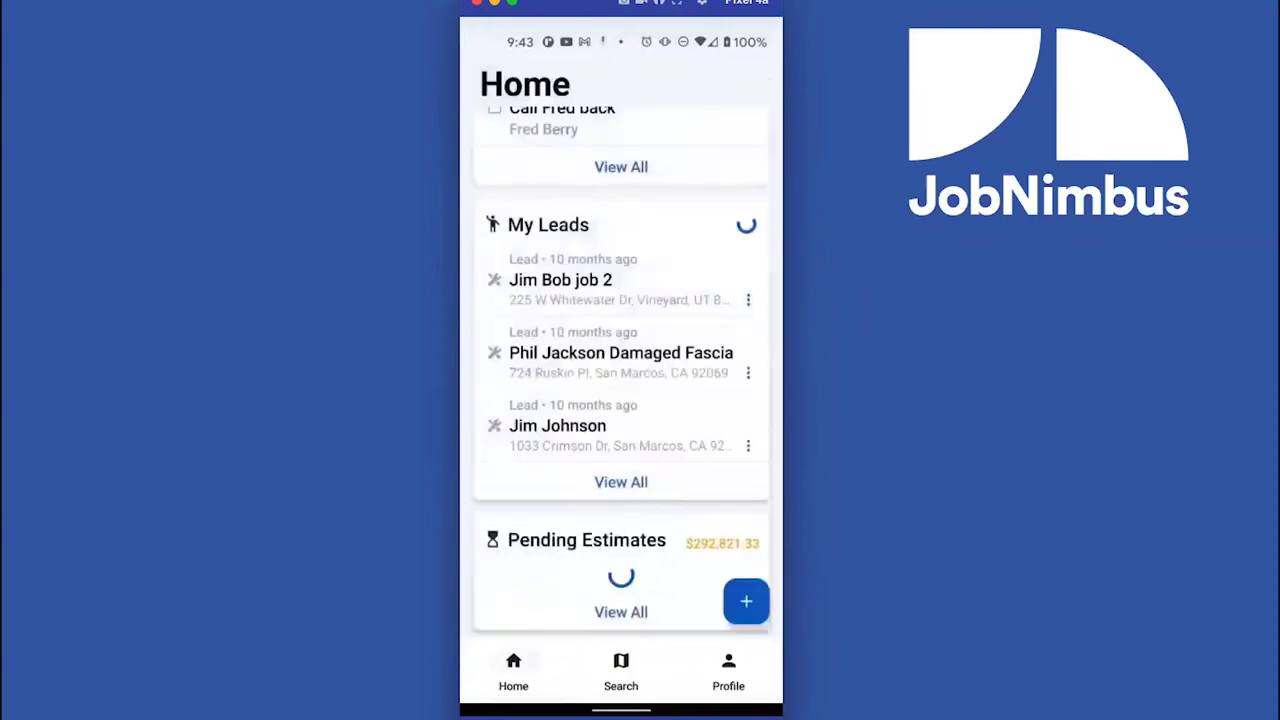
pyautogui.scroll(-1, 620, 380)
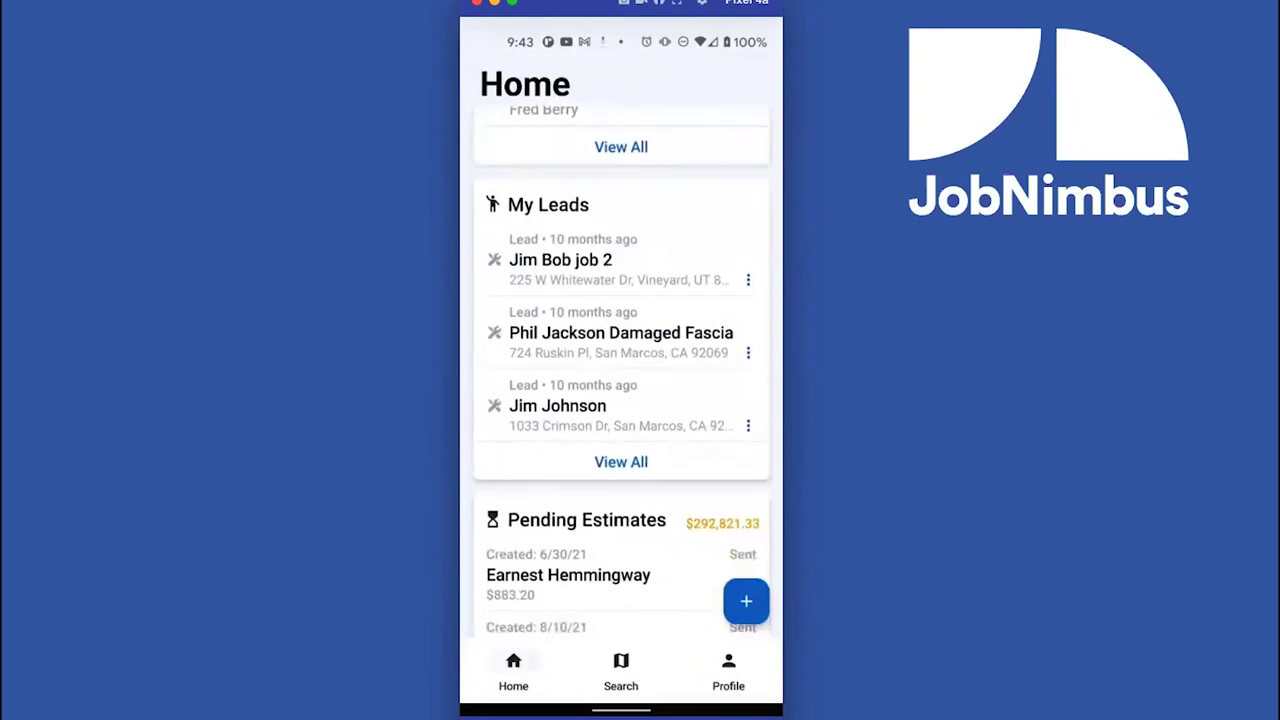
# Open the full My Leads list and look through the leads sorted oldest to newest
pyautogui.click(621, 462)
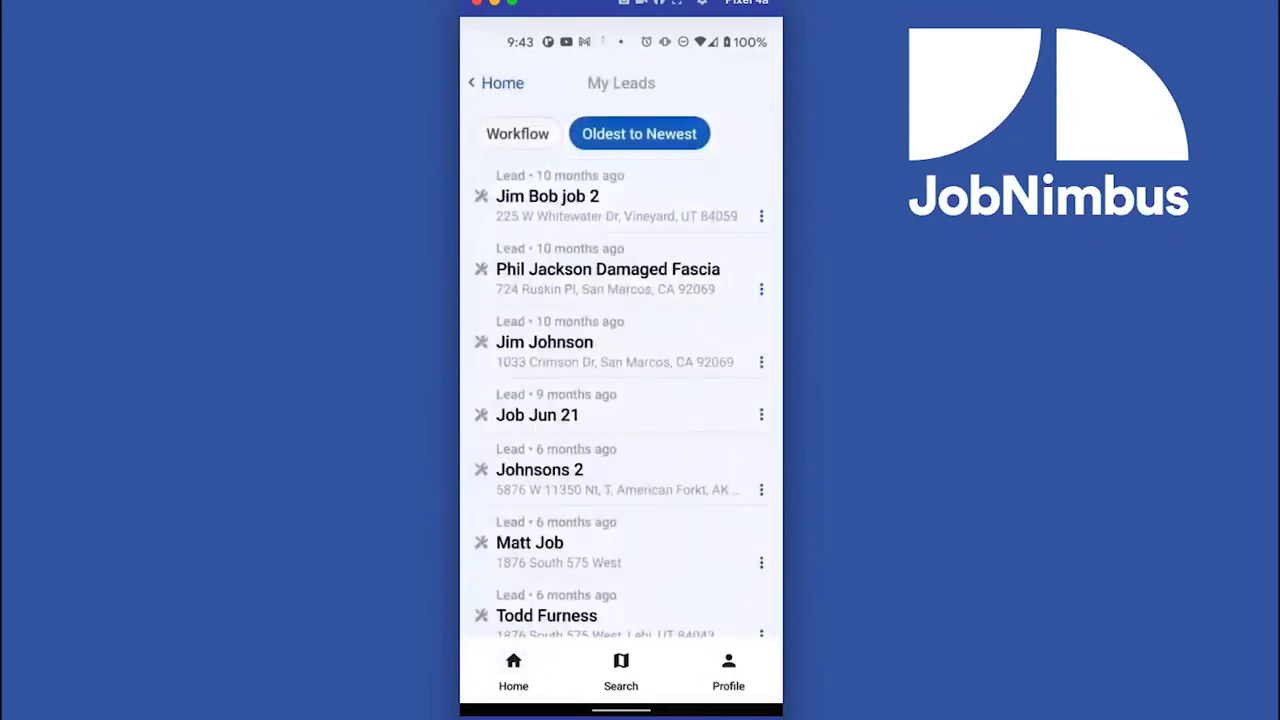
pyautogui.scroll(-1, 620, 400)
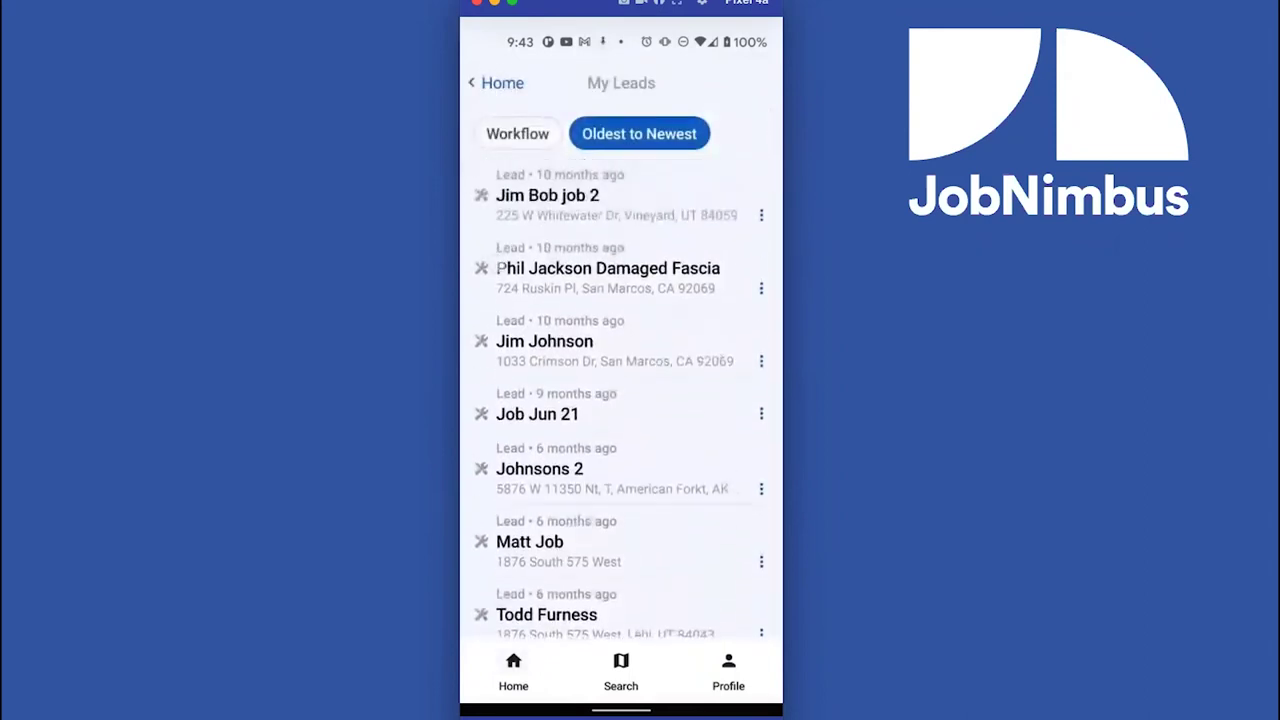
pyautogui.scroll(-7, 620, 400)
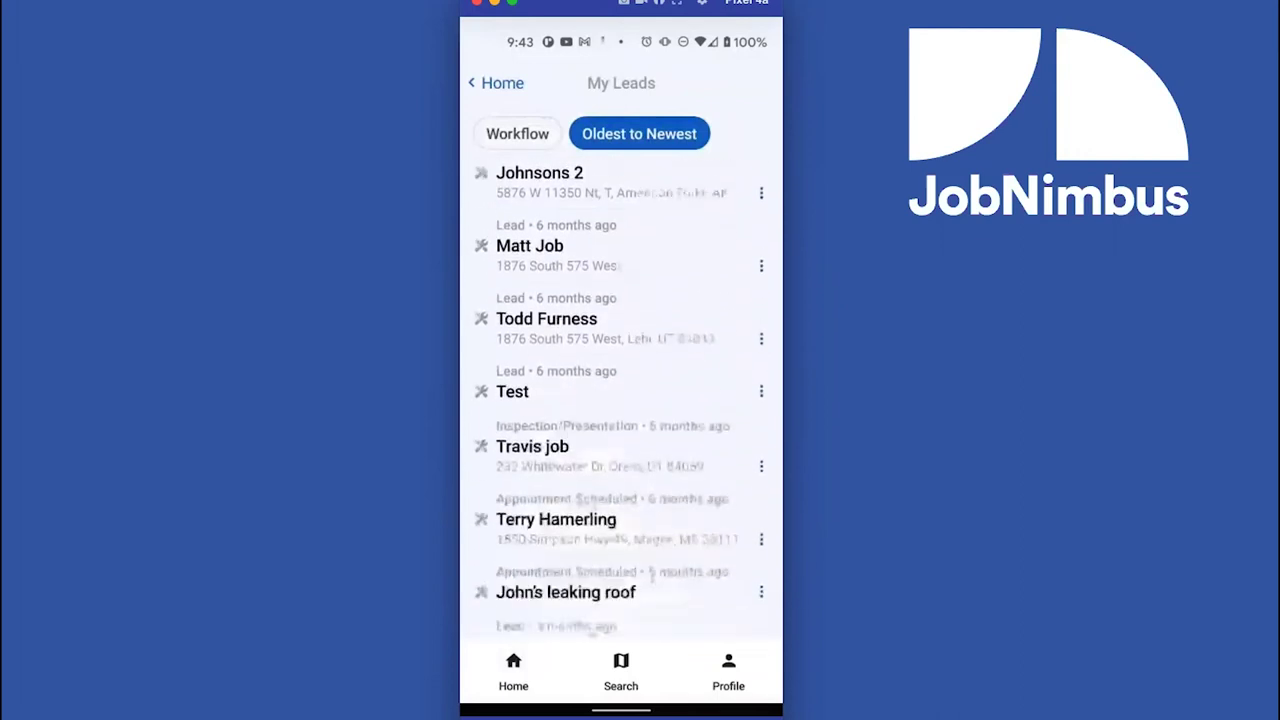
pyautogui.scroll(7, 620, 400)
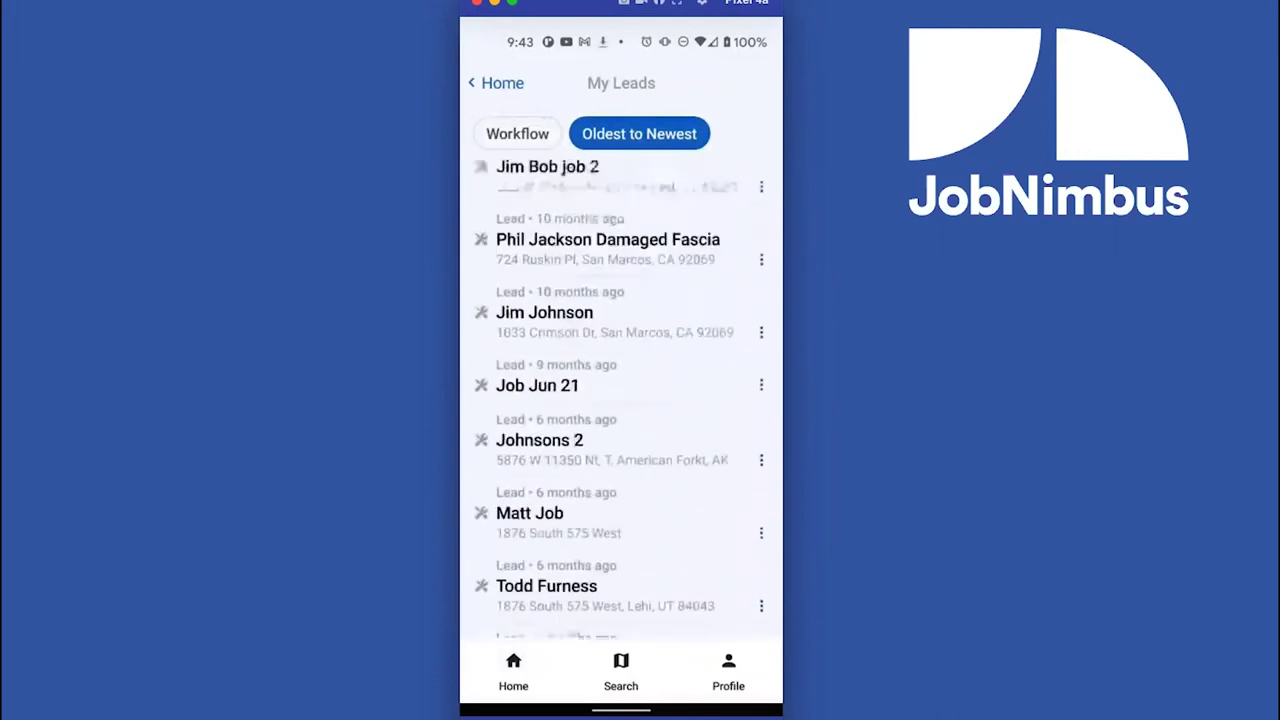
# Open the first job in the leads list and its linked contact, and view the blank new contact form without saving
pyautogui.click(547, 196)
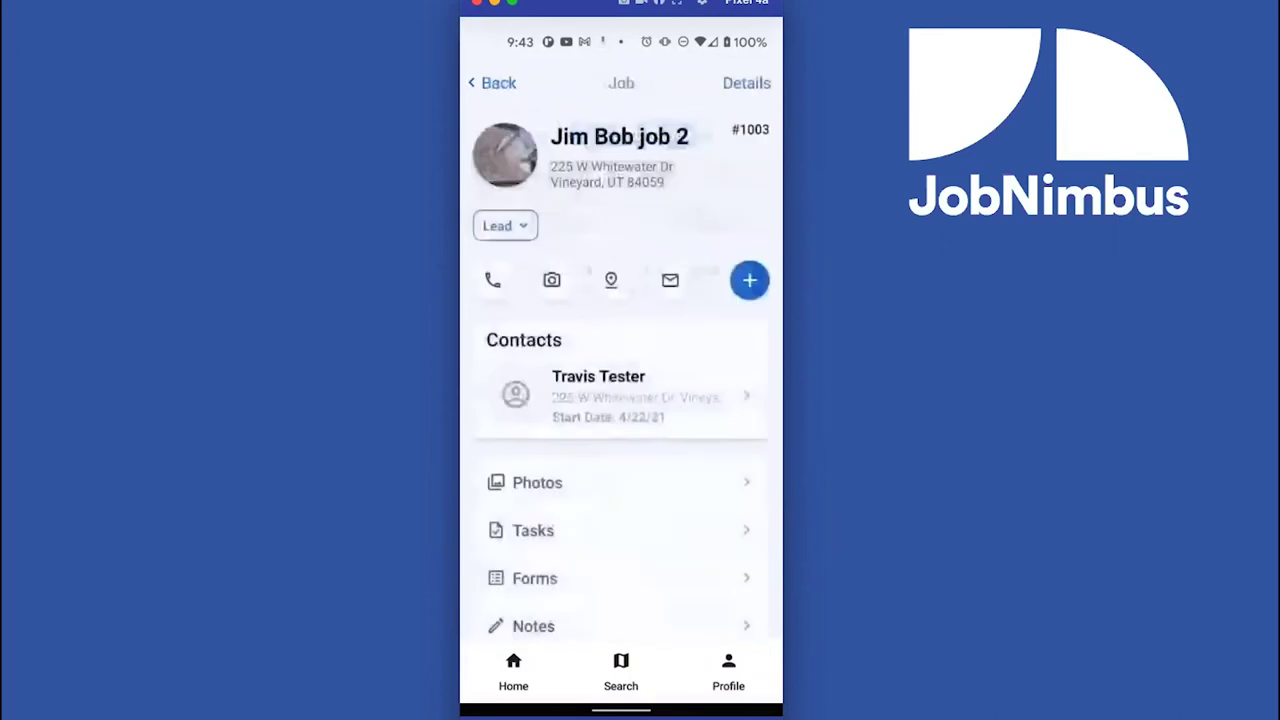
pyautogui.click(560, 385)
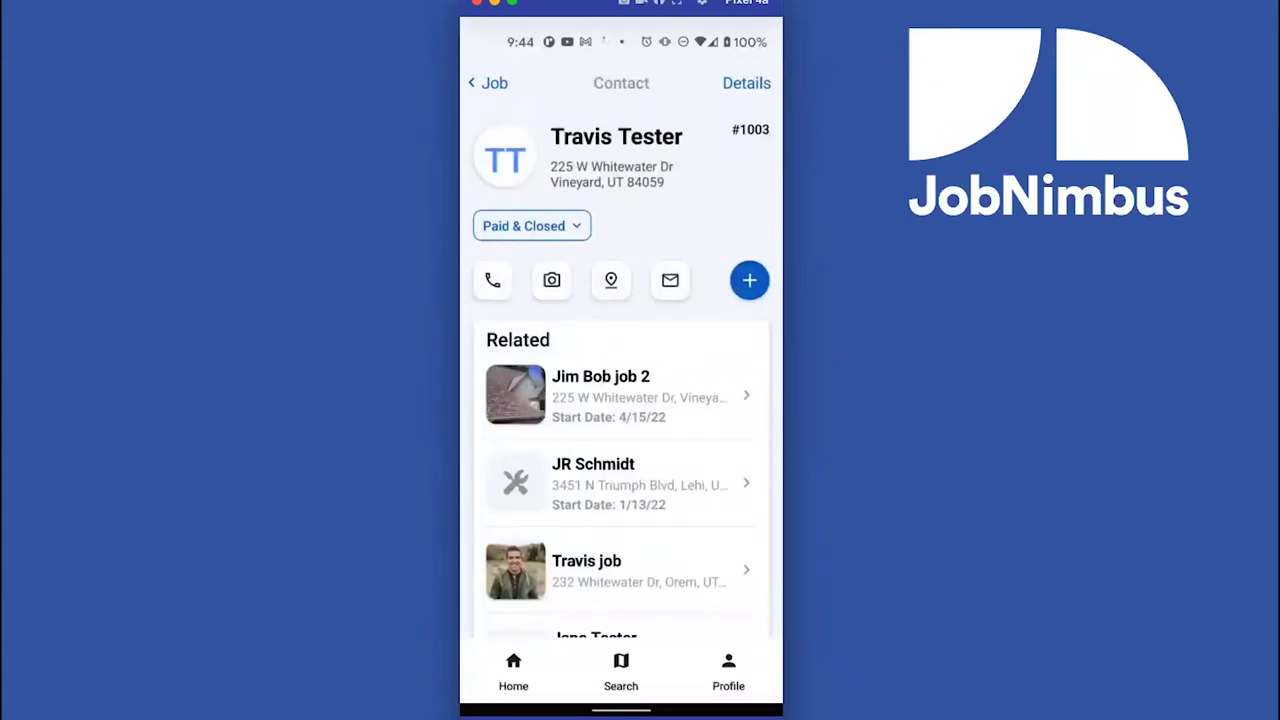
pyautogui.click(749, 280)
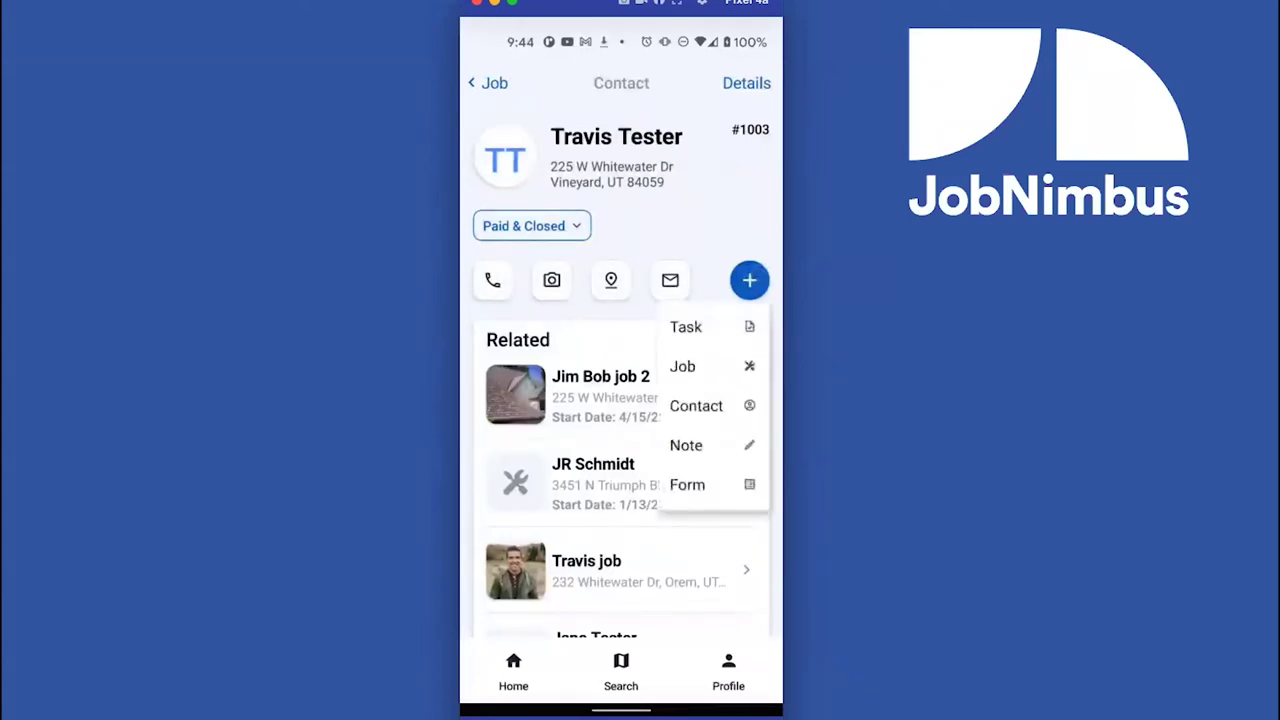
pyautogui.click(696, 405)
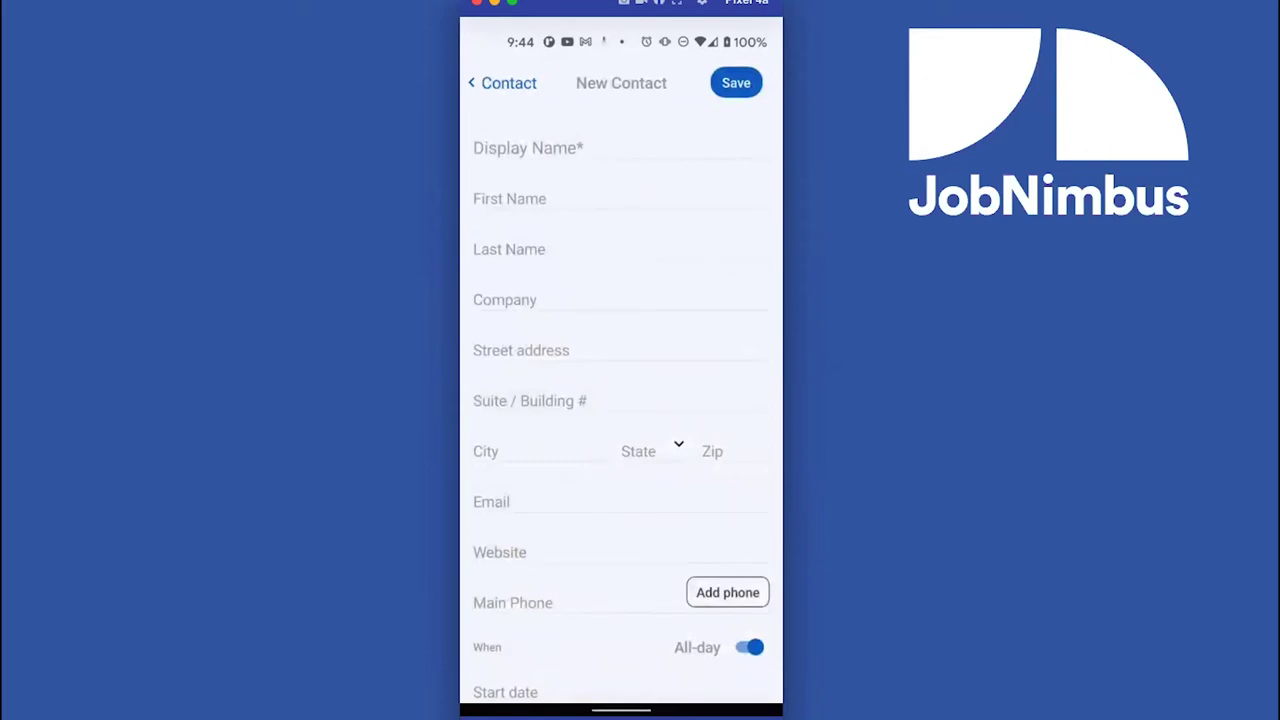
pyautogui.click(500, 83)
# View the blank new job form for the contact and leave it without saving
pyautogui.click(749, 280)
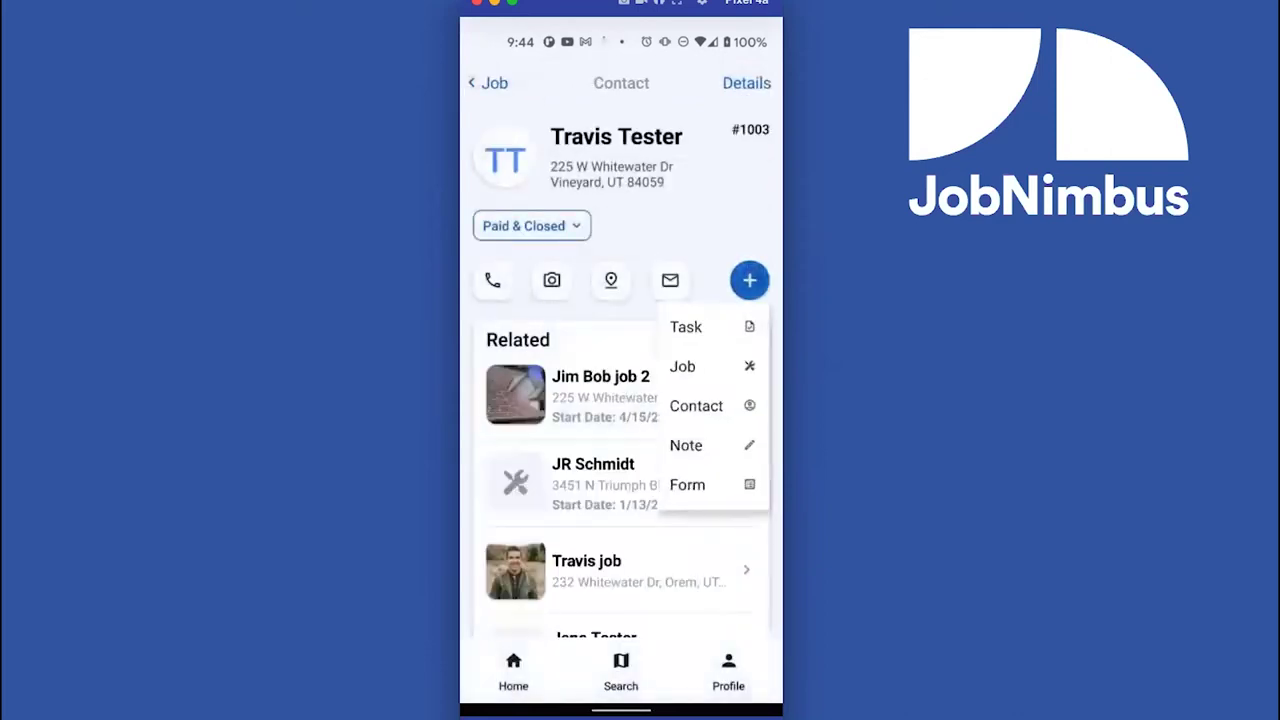
pyautogui.click(700, 366)
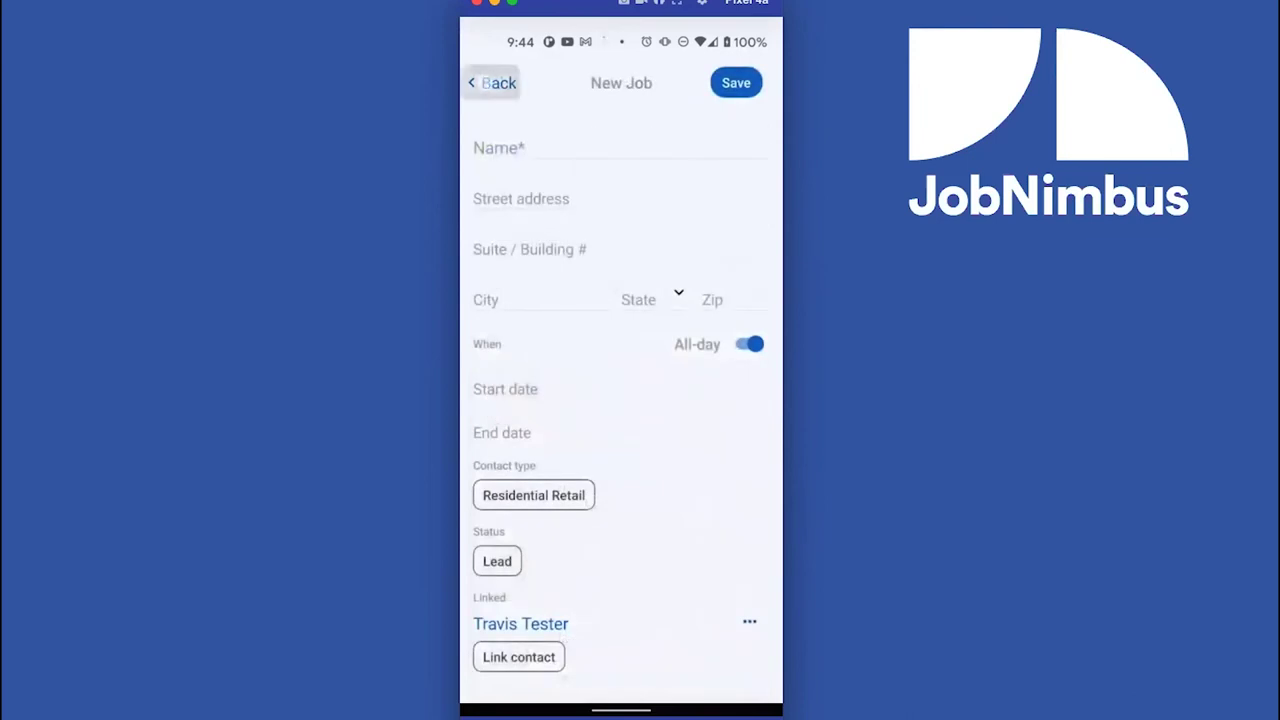
pyautogui.click(493, 83)
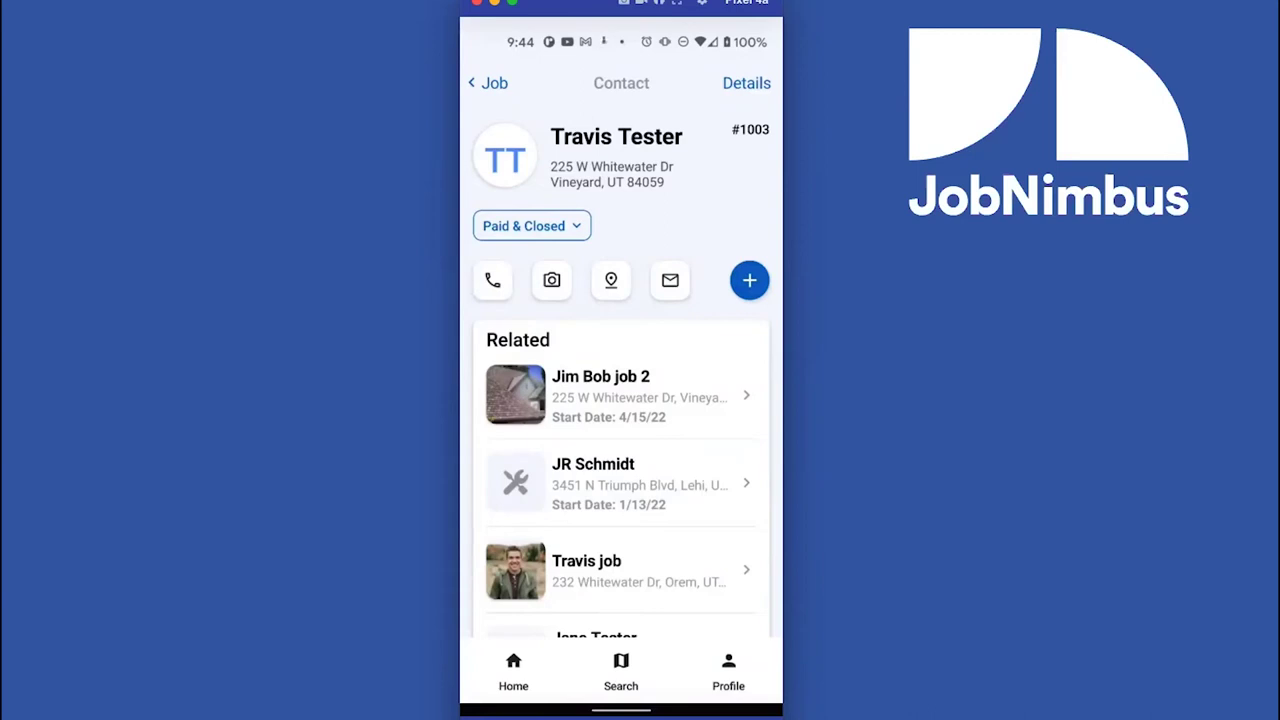
# Open the contact's photo gallery and view the keyboard photo dated Jun 10, 2021
pyautogui.scroll(-5, 621, 400)
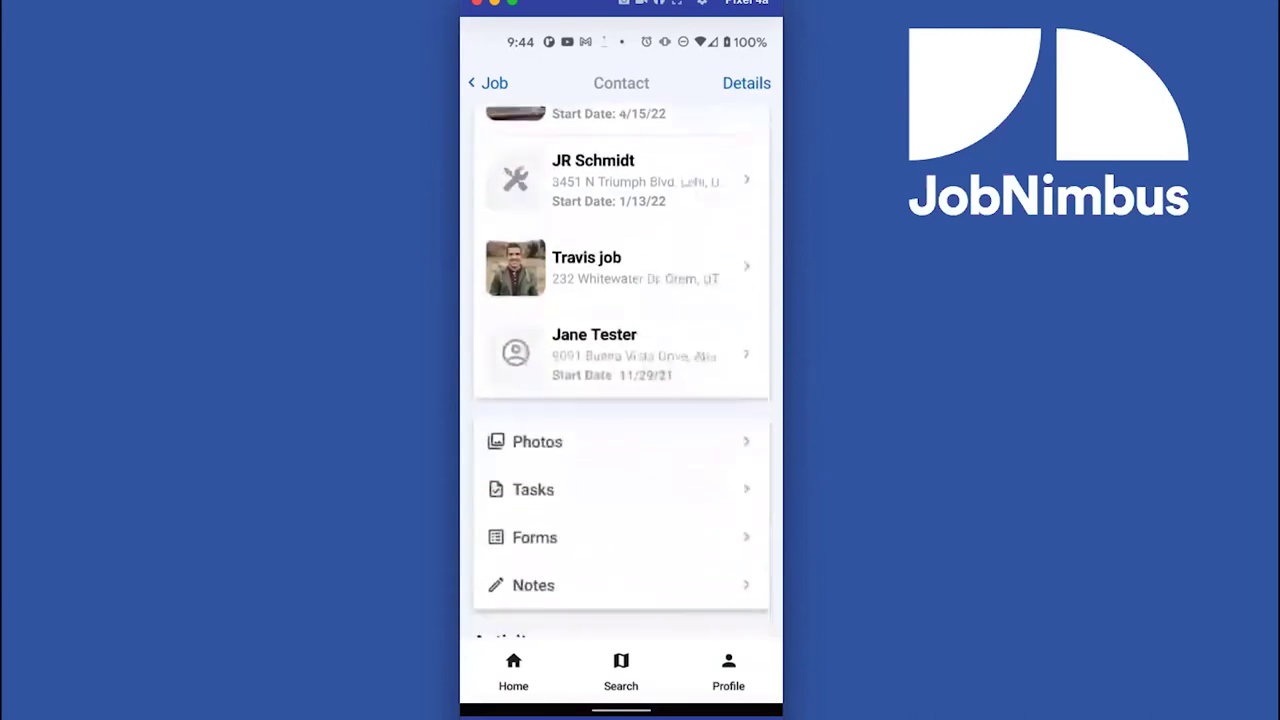
pyautogui.click(537, 358)
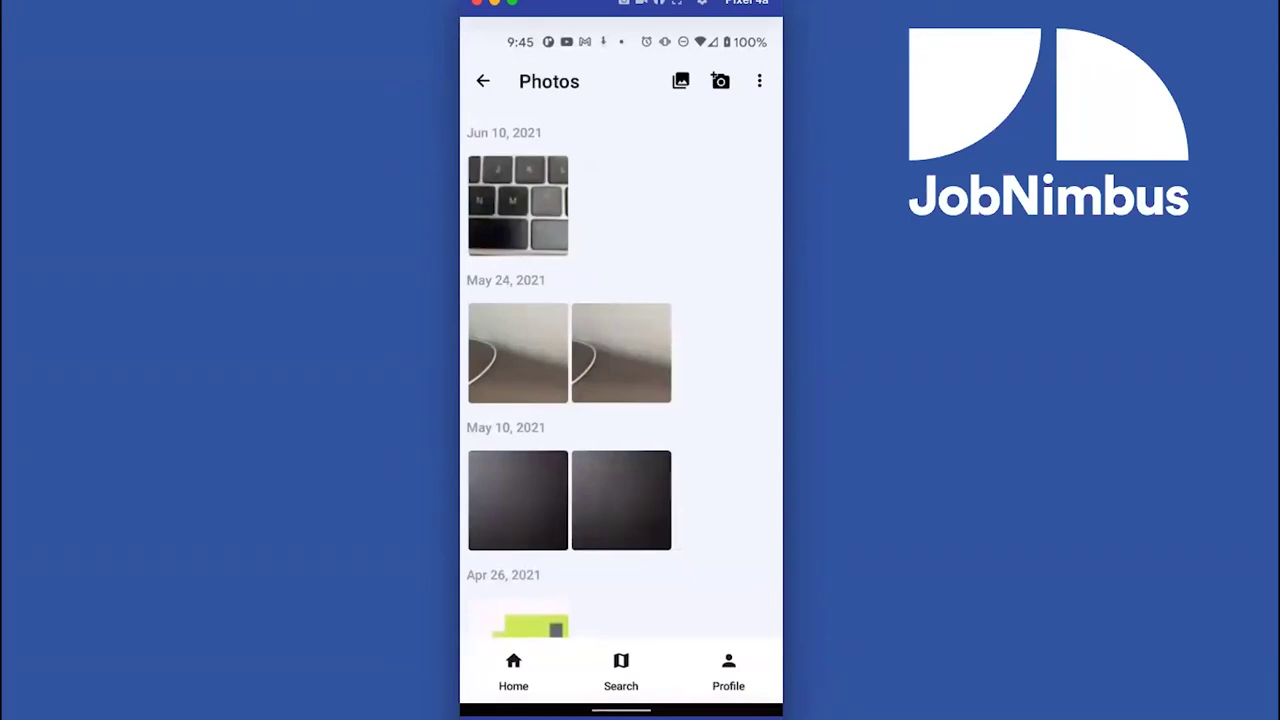
pyautogui.click(518, 205)
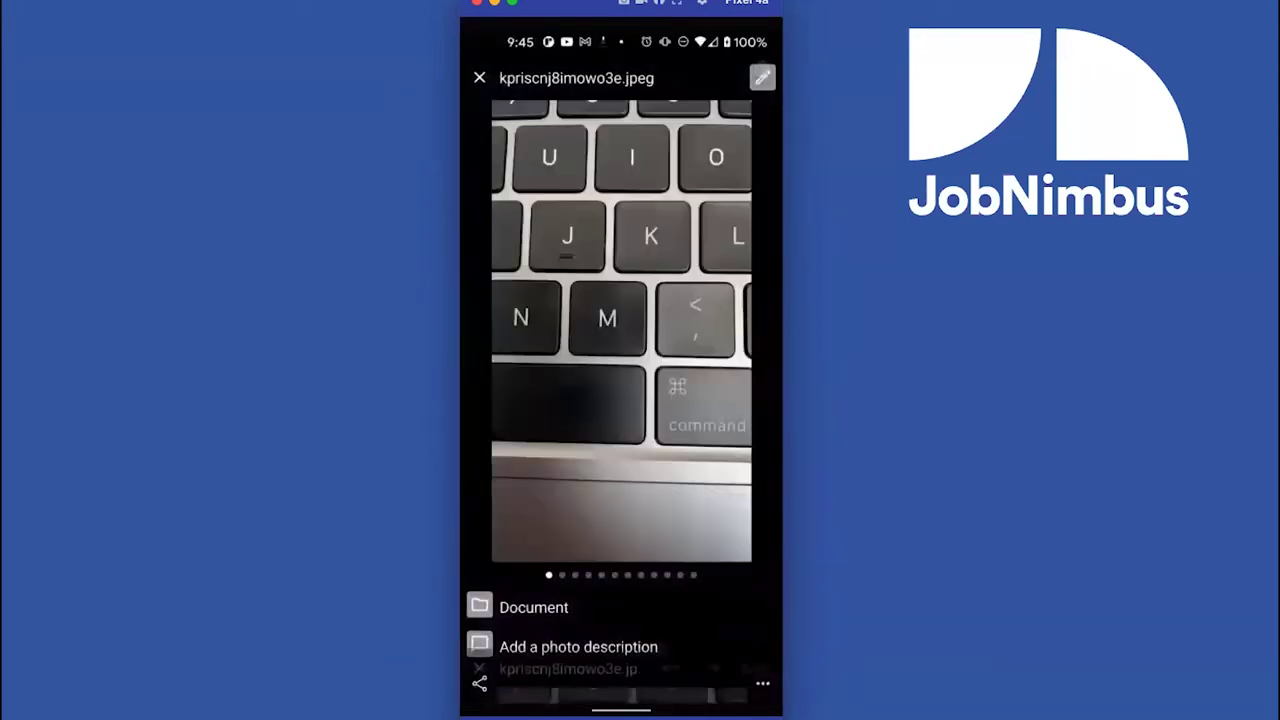
# Edit the keyboard photo with a short white freehand stroke beside the K key and a crop frame around the M key
pyautogui.click(760, 78)
pyautogui.scroll(3, 622, 330)
pyautogui.moveTo(612, 198); pyautogui.dragTo(643, 163)
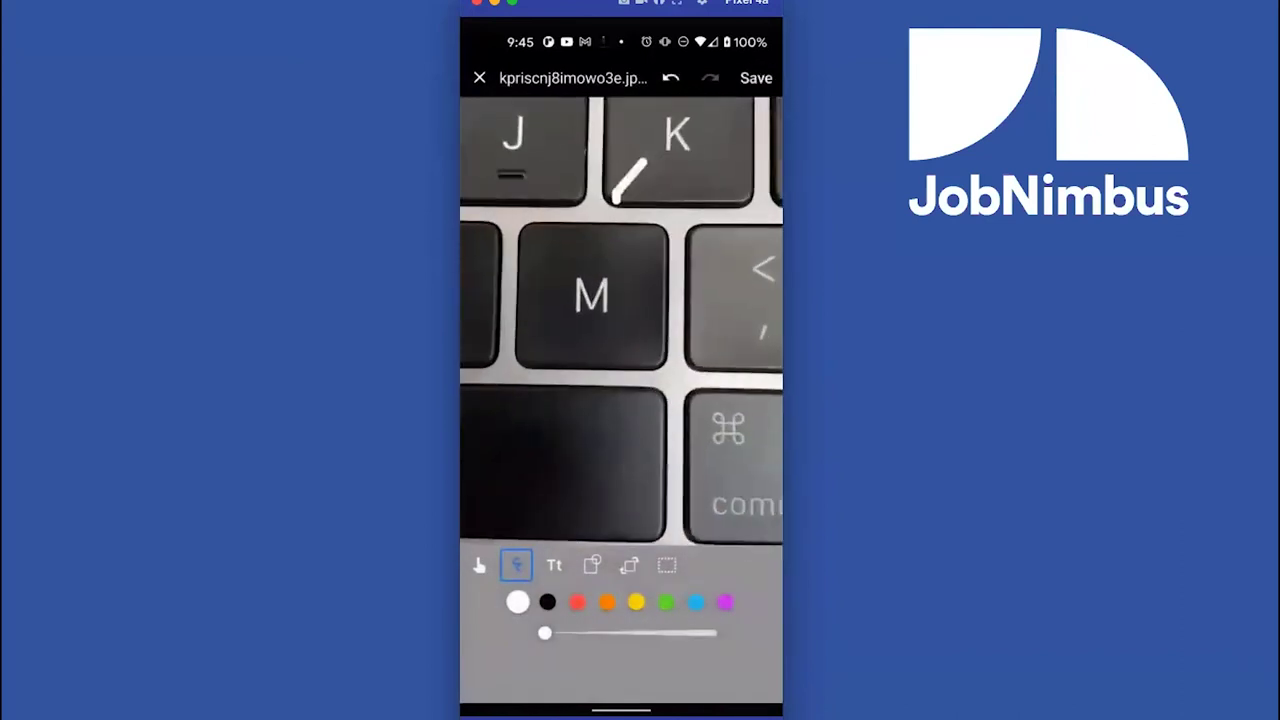
pyautogui.click(629, 565)
pyautogui.moveTo(631, 416); pyautogui.dragTo(671, 289)
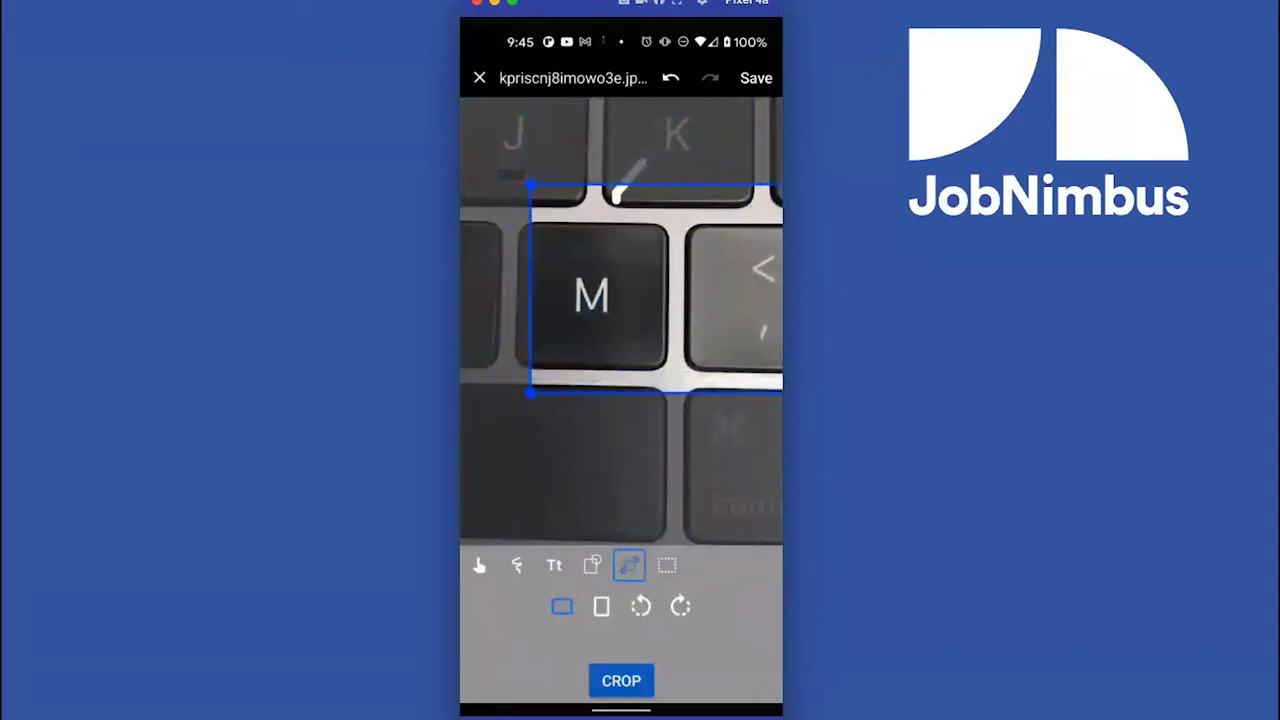
# Discard the photo edits and go back through the gallery to the contact page
pyautogui.click(479, 78)
pyautogui.click(637, 411)
pyautogui.click(479, 78)
pyautogui.click(480, 80)
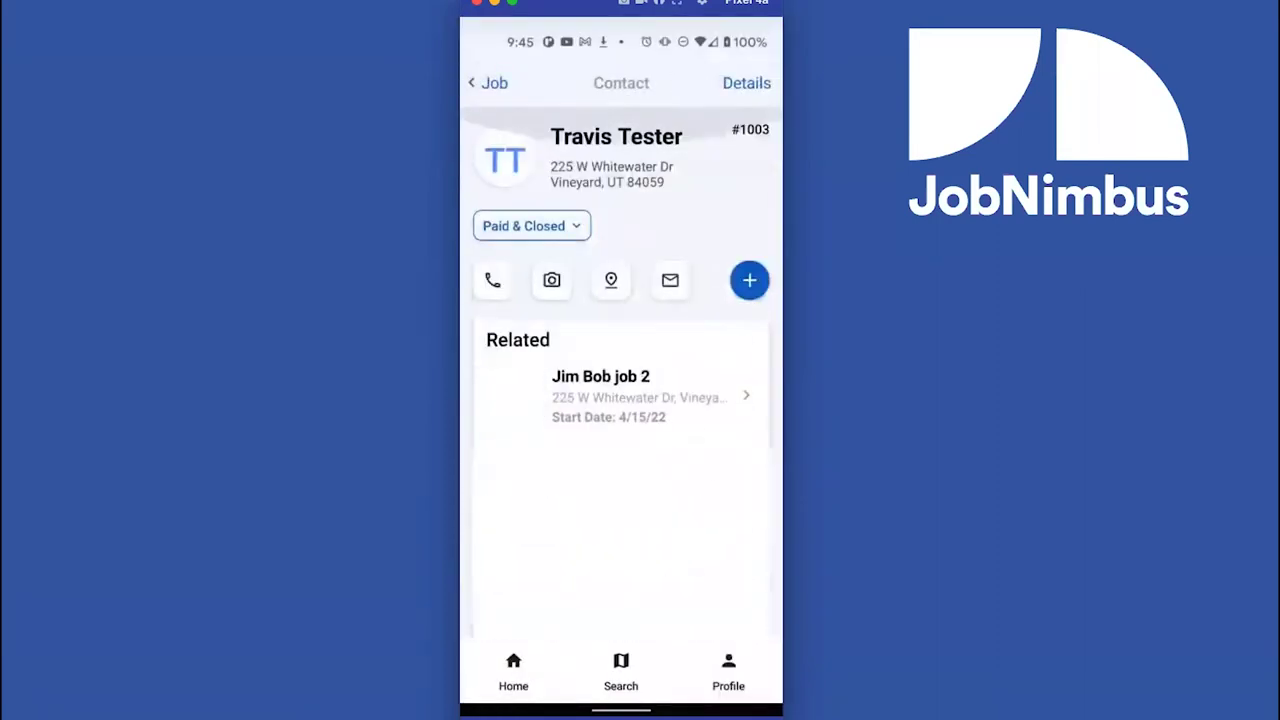
# Open the contact's first related job and briefly view today's photo in its gallery
pyautogui.click(600, 395)
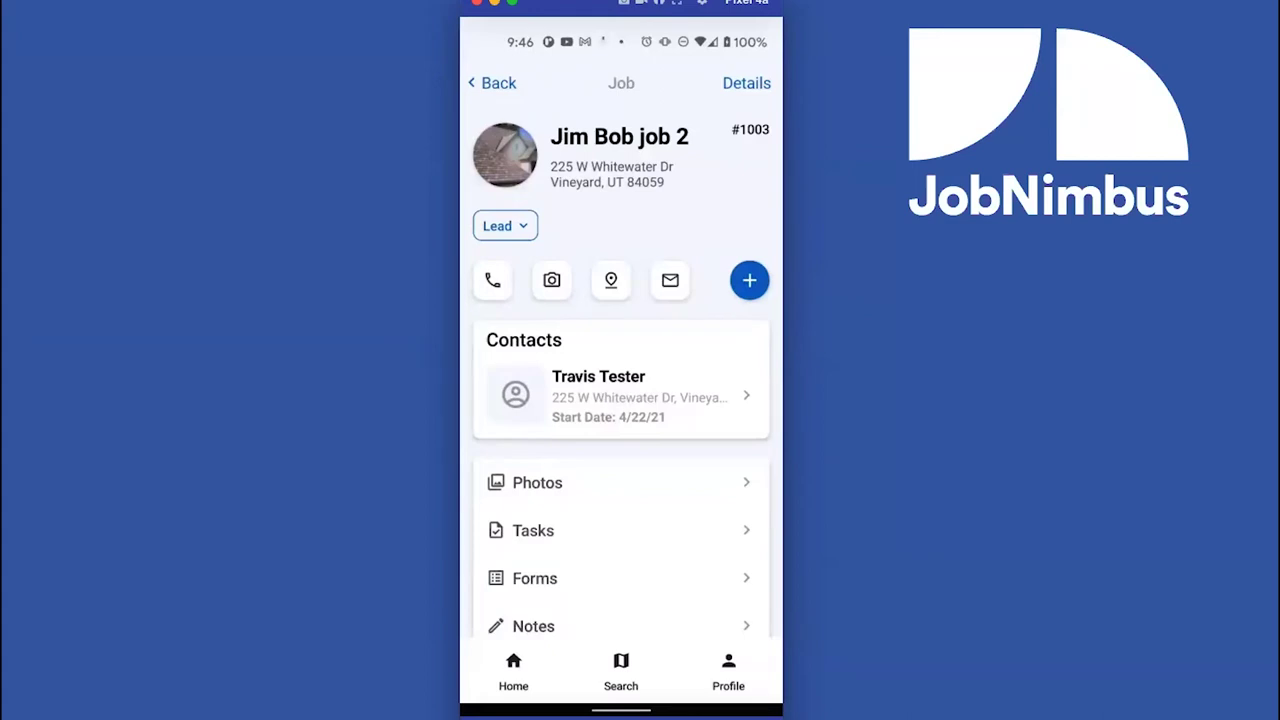
pyautogui.click(523, 485)
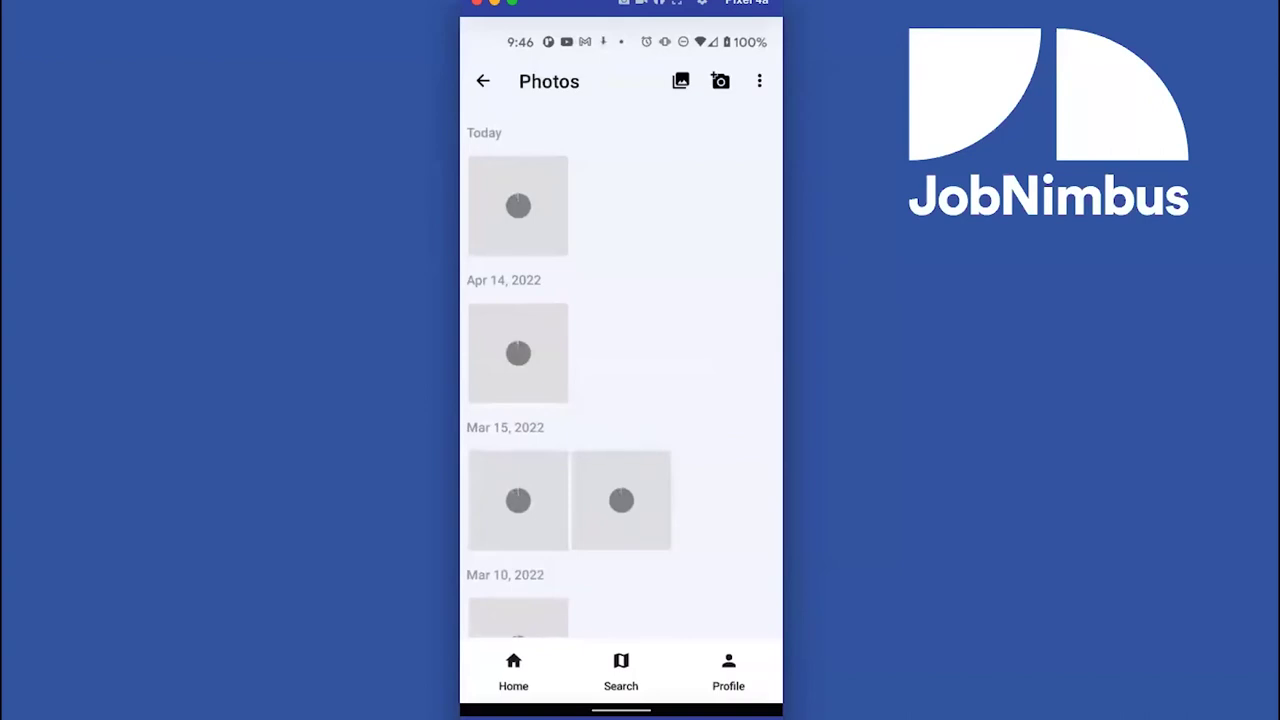
pyautogui.click(520, 208)
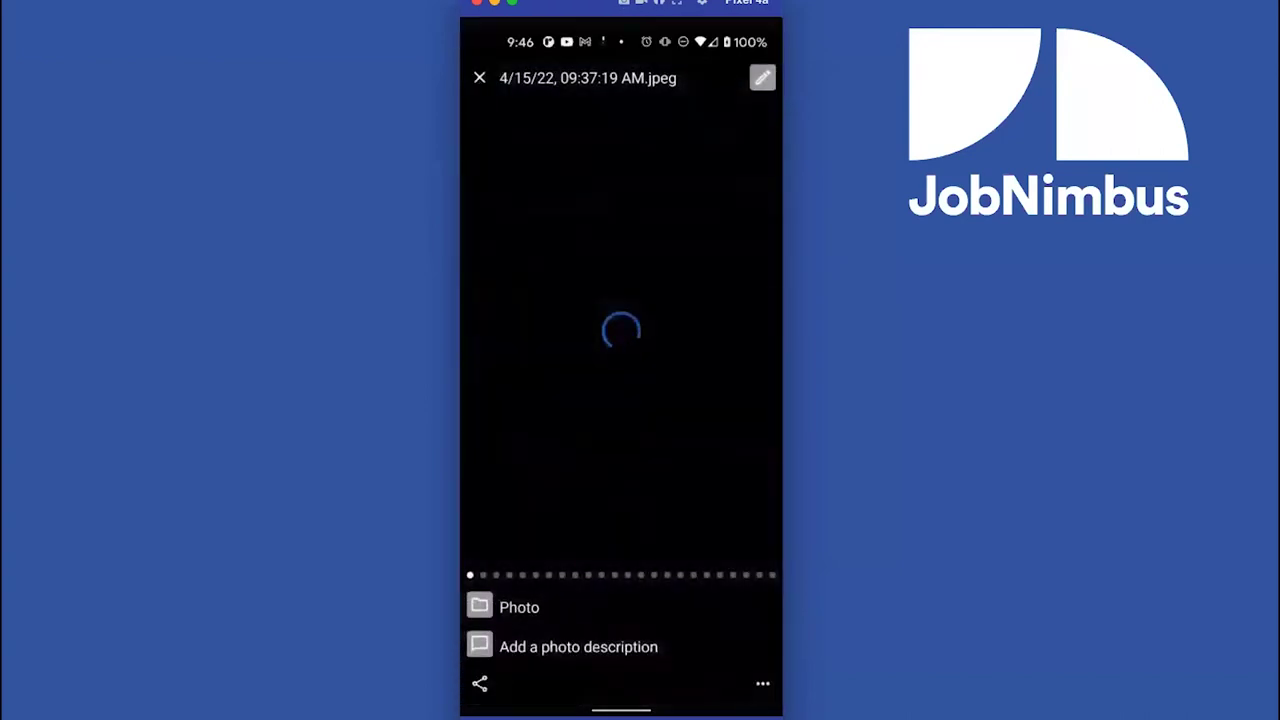
pyautogui.click(479, 77)
# Select the Mar 15, 2022 photo group in the job's gallery, cancel the selection and return to the job
pyautogui.click(759, 81)
pyautogui.click(709, 117)
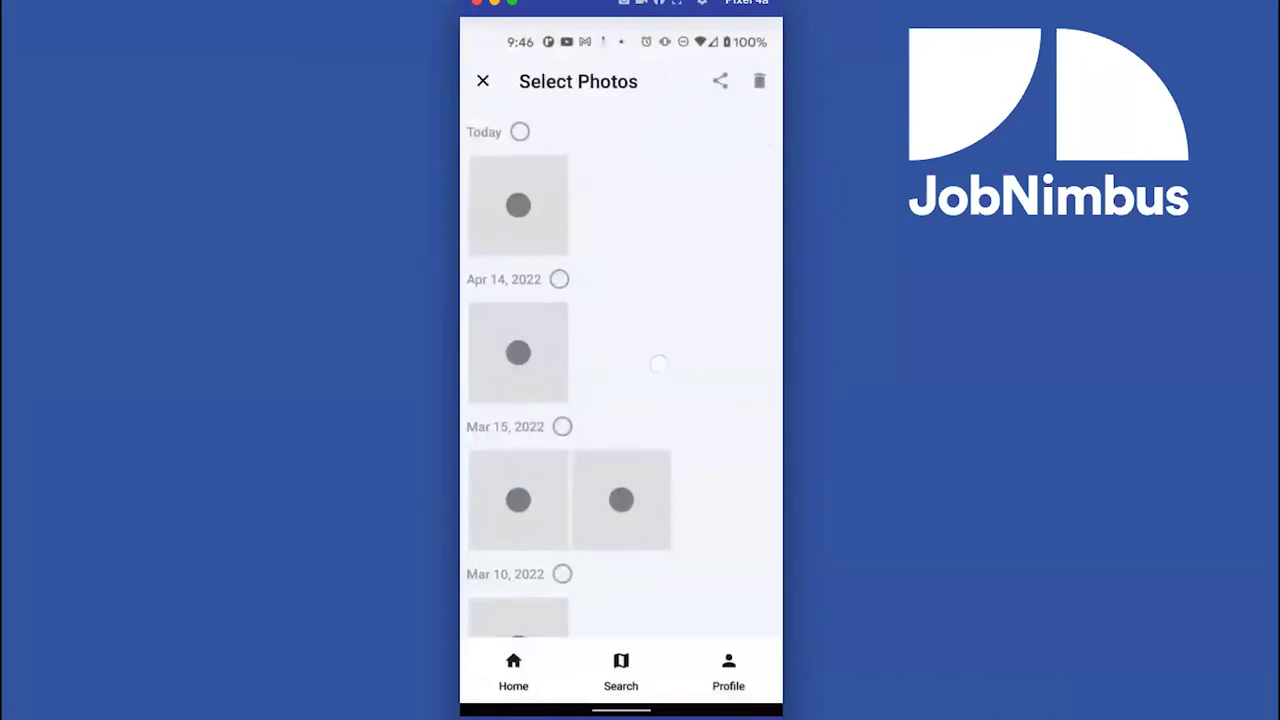
pyautogui.moveTo(657, 370); pyautogui.dragTo(657, 278)
pyautogui.click(562, 336)
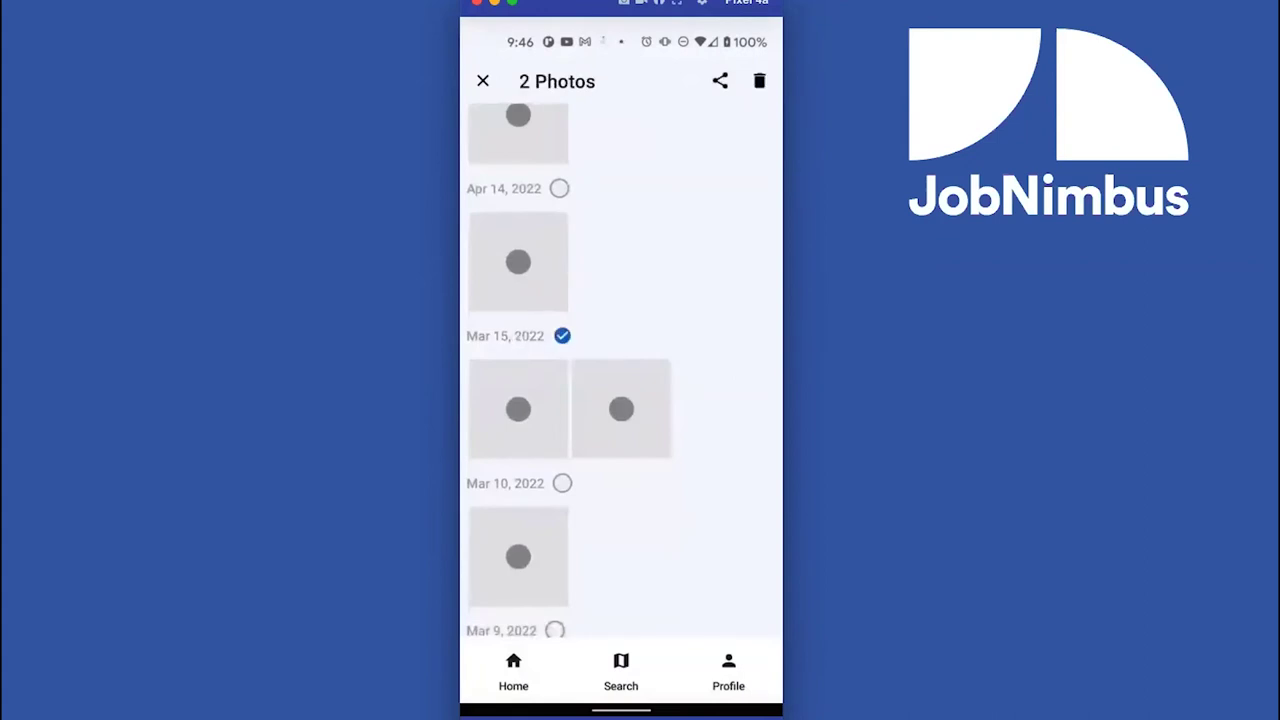
pyautogui.click(483, 81)
pyautogui.click(483, 81)
pyautogui.click(582, 474)
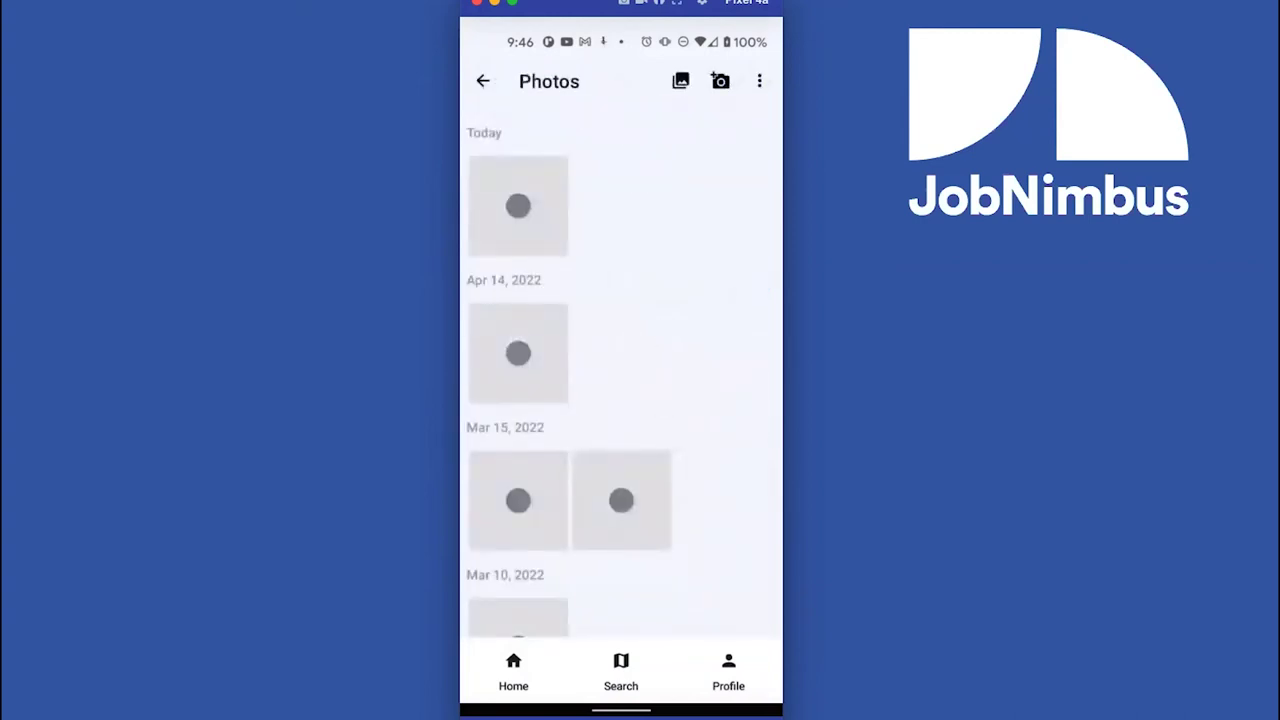
pyautogui.click(483, 81)
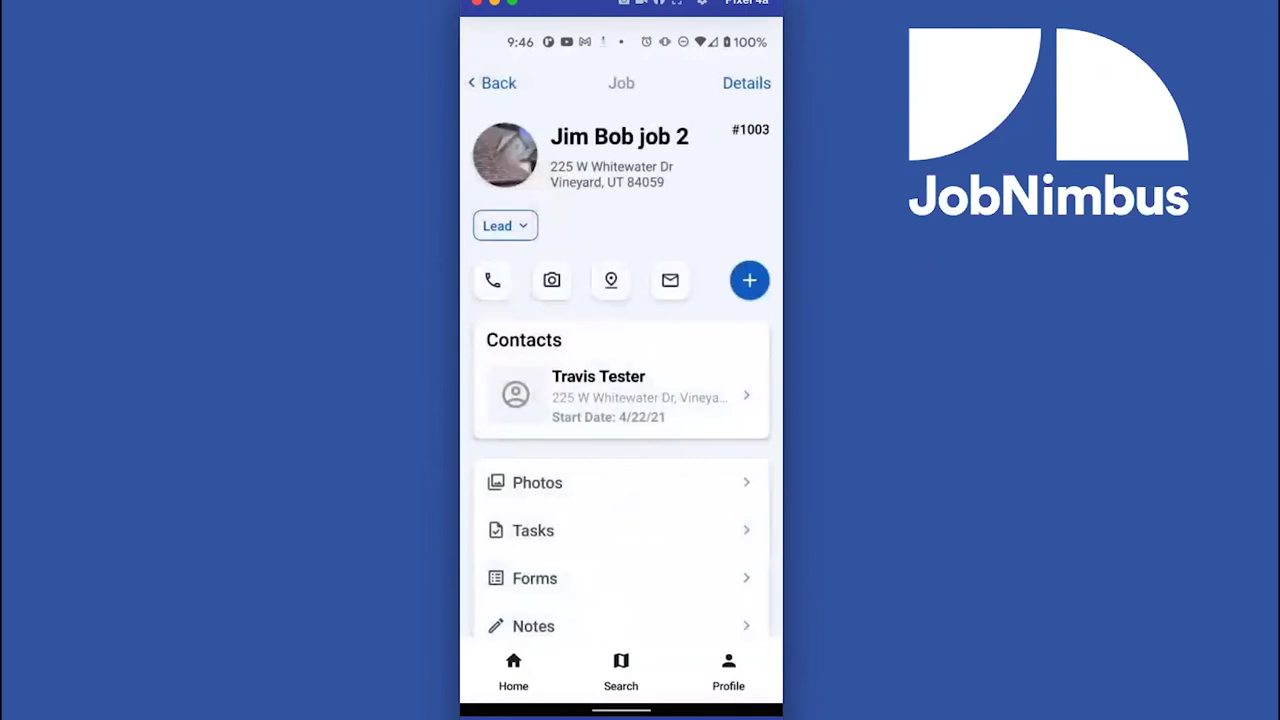
# Reopen the job's gallery, select the photos dated Mar 15, 2022 again and cancel the selection
pyautogui.click(558, 484)
pyautogui.click(760, 81)
pyautogui.click(711, 117)
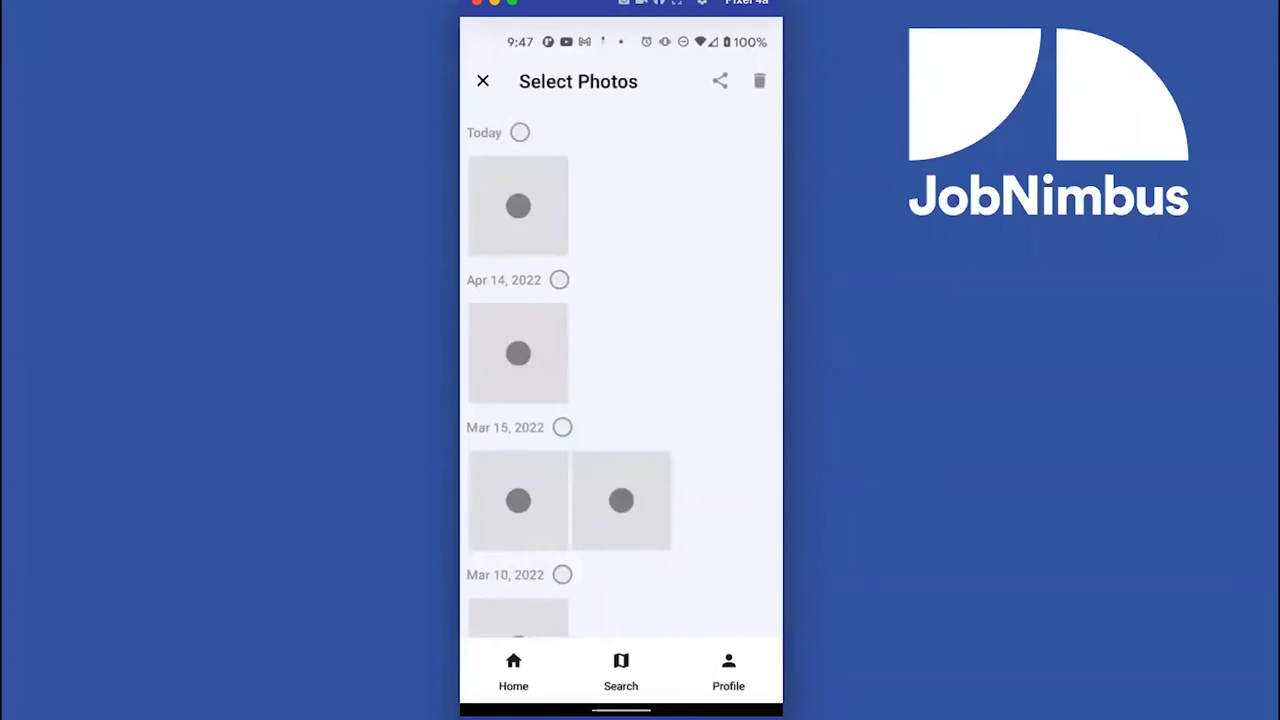
pyautogui.click(500, 430)
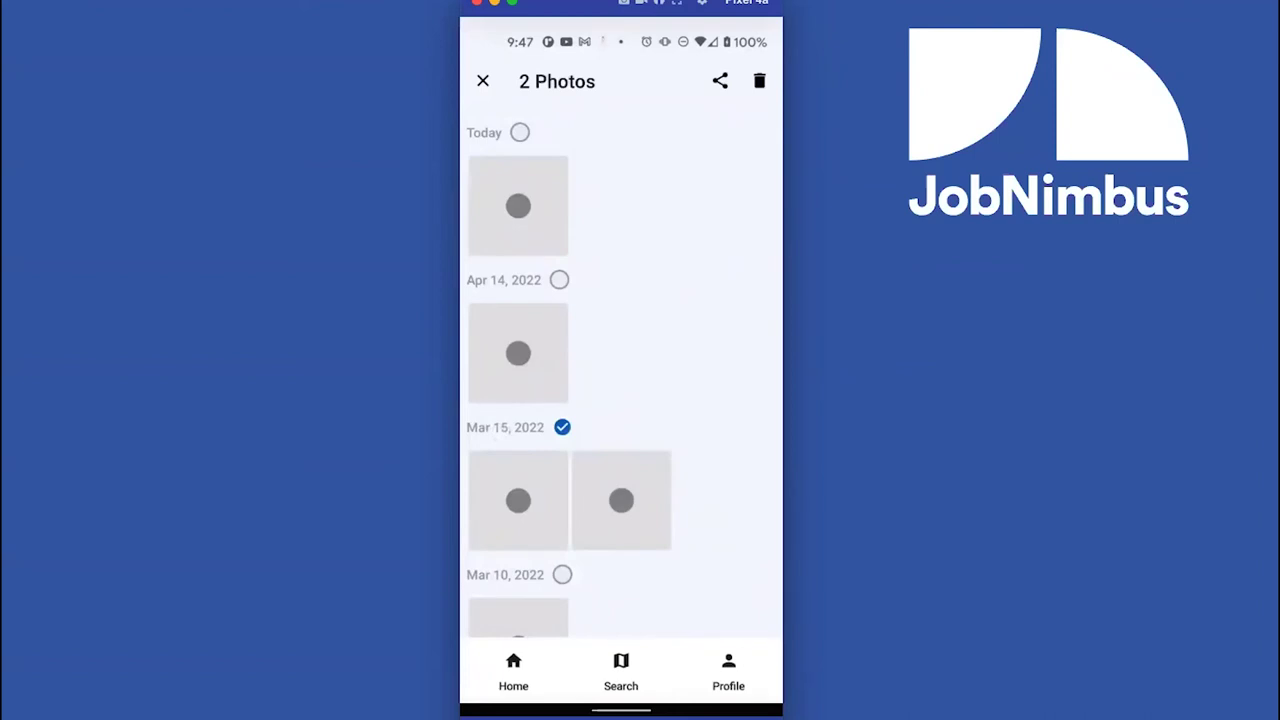
pyautogui.click(483, 81)
# View today's photo briefly, close it and return to the job page
pyautogui.click(518, 206)
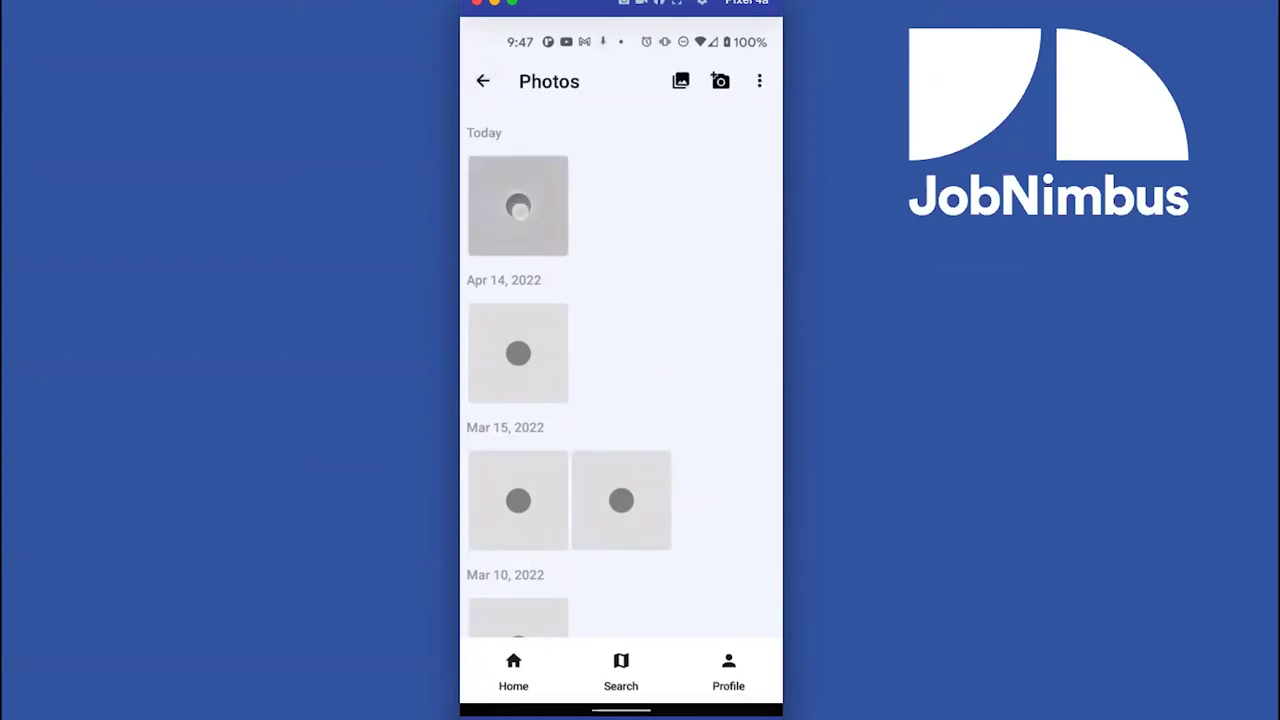
pyautogui.click(477, 77)
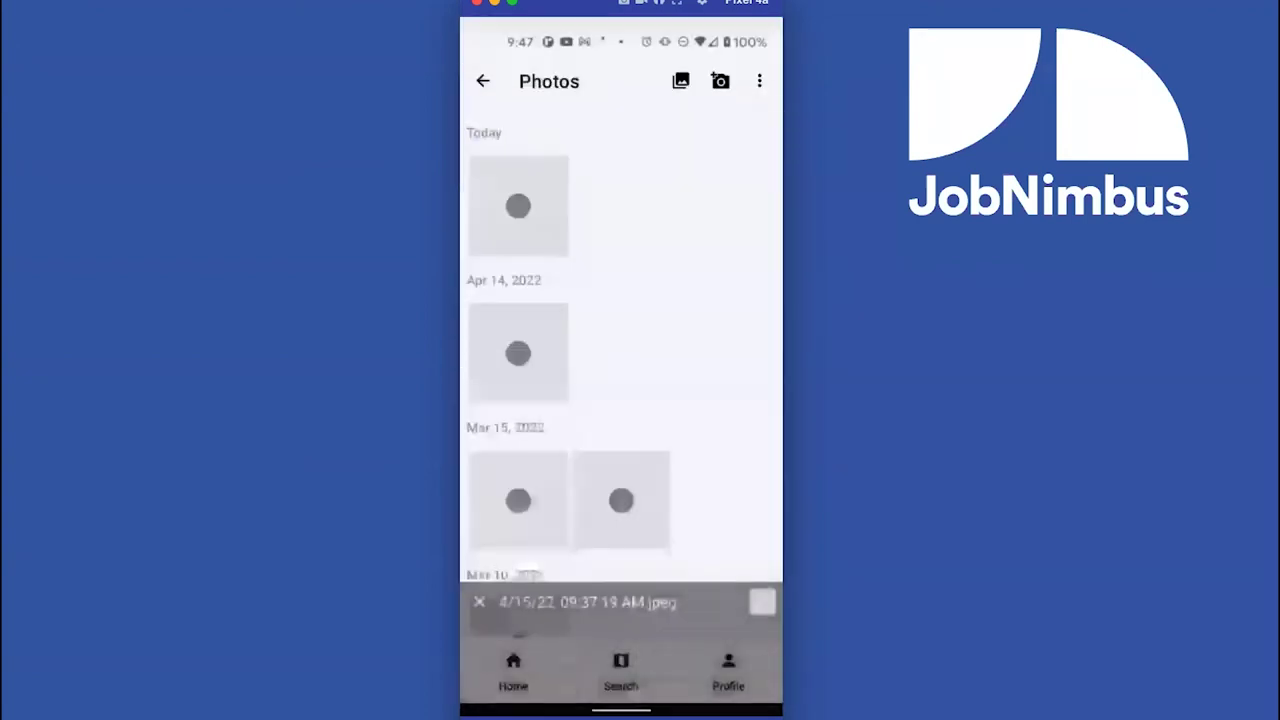
pyautogui.click(483, 81)
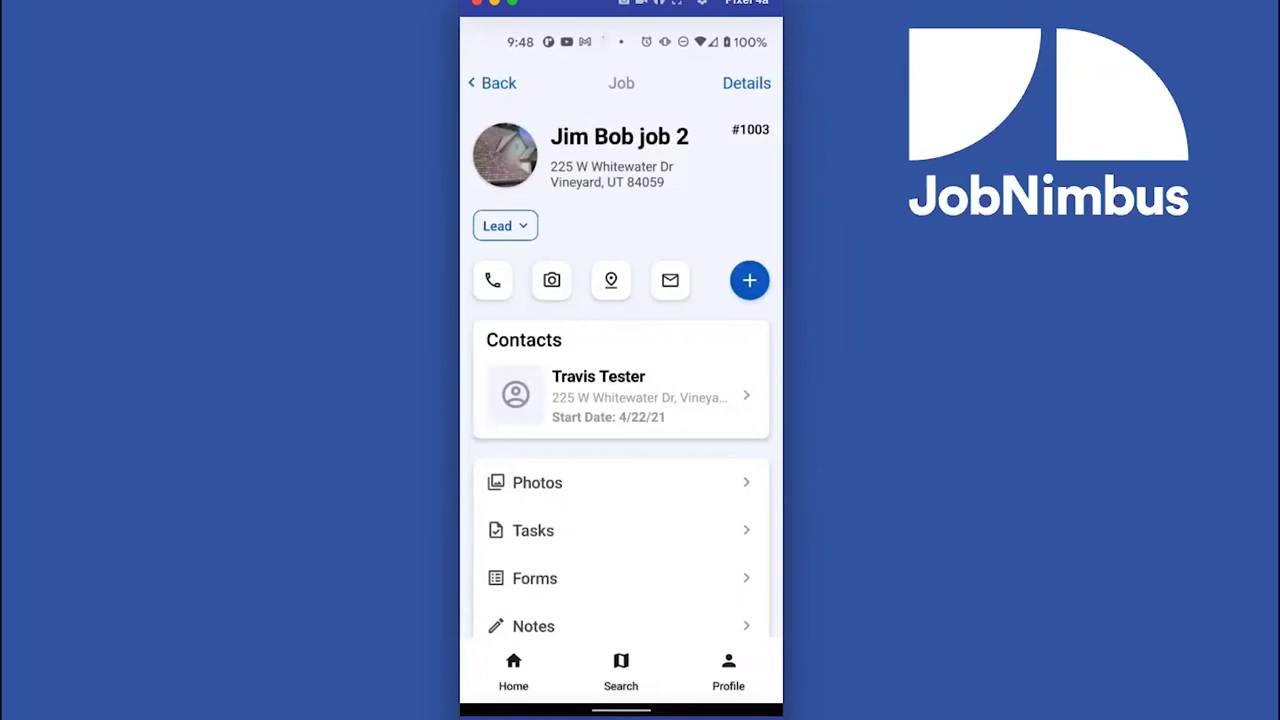
# Look over the job page's sections, activity and options for adding records, and open its notes list
pyautogui.scroll(-5, 621, 400)
pyautogui.scroll(2, 634, 397)
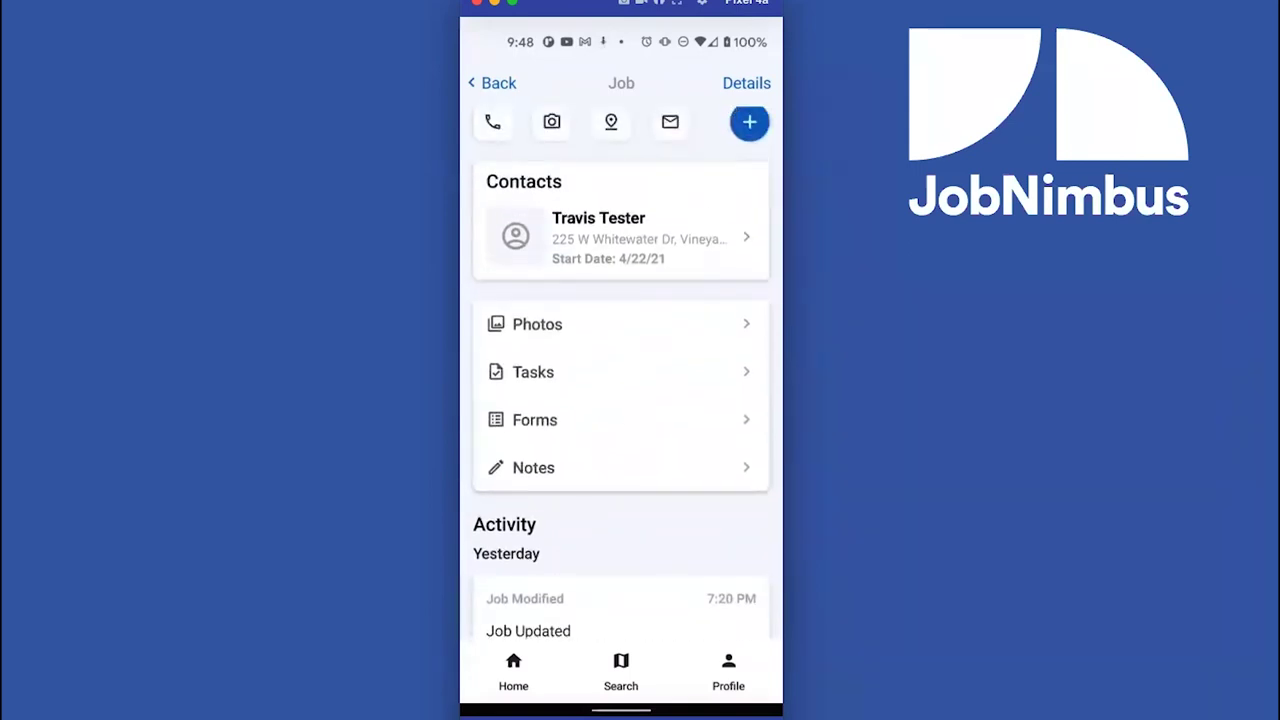
pyautogui.scroll(2, 569, 446)
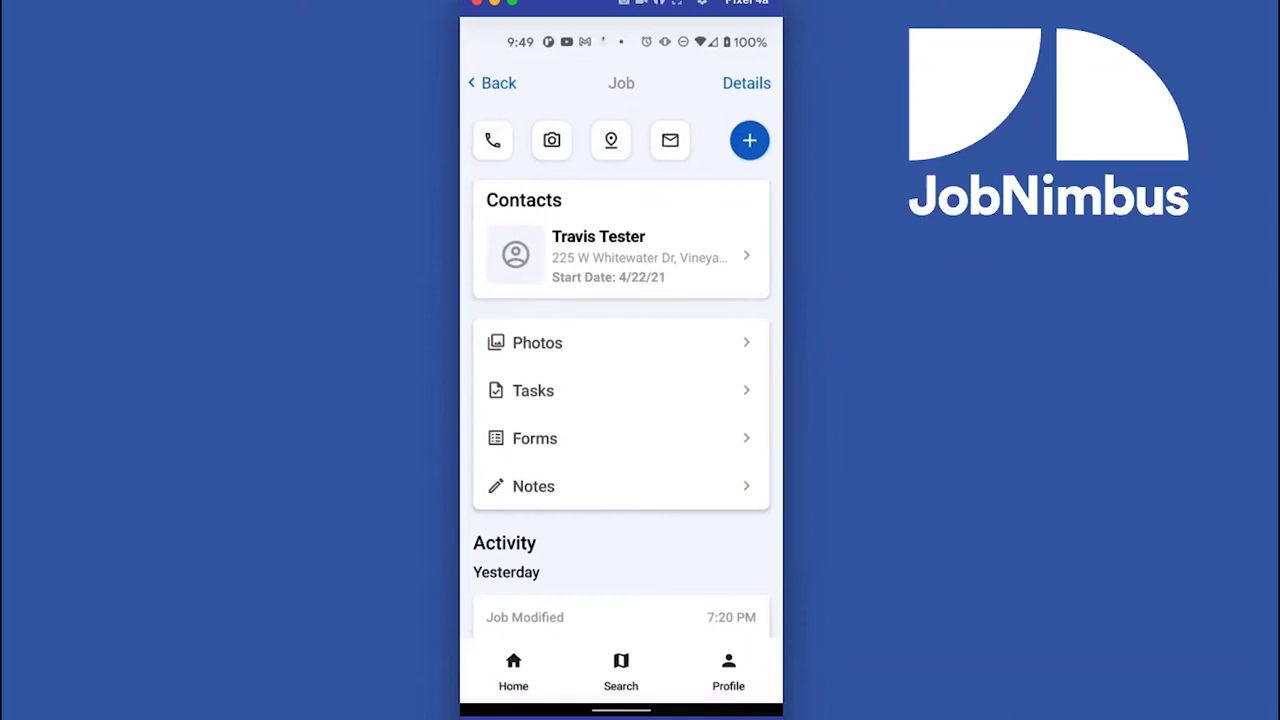
pyautogui.click(749, 140)
pyautogui.click(705, 303)
pyautogui.click(560, 486)
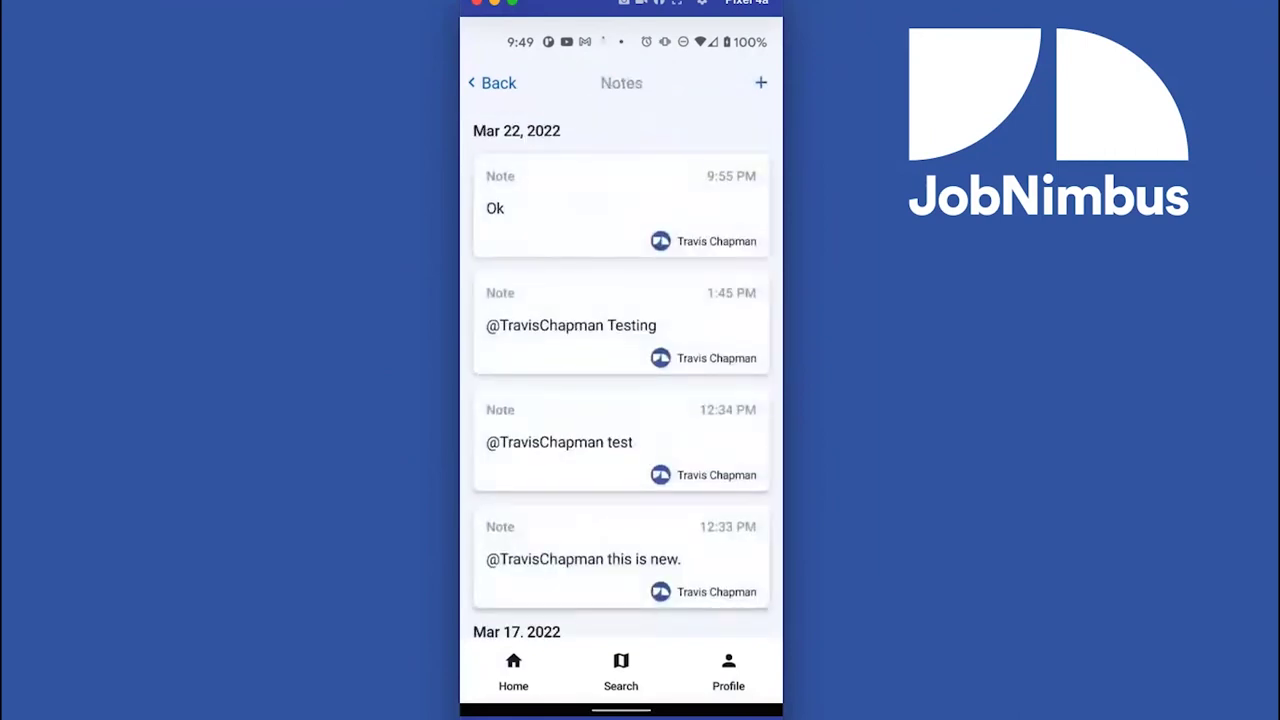
# Start a new note on the job and enter "@" to mention a team member
pyautogui.click(760, 83)
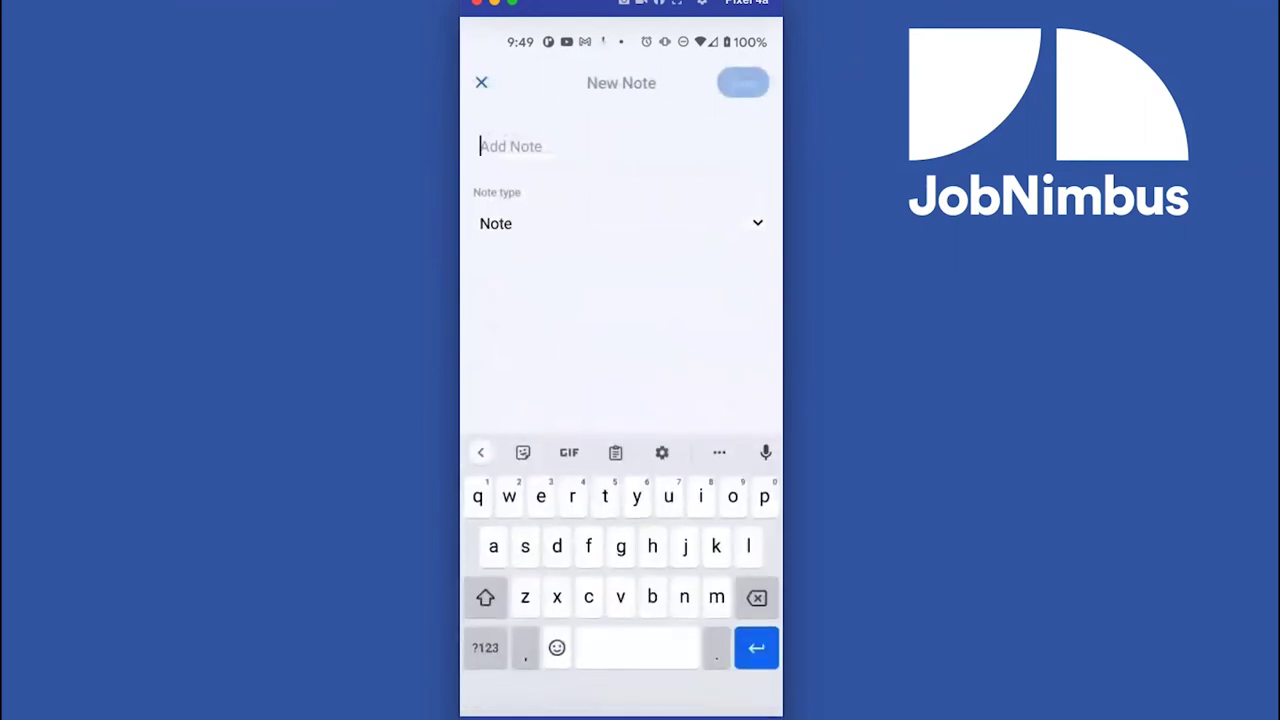
pyautogui.click(485, 648)
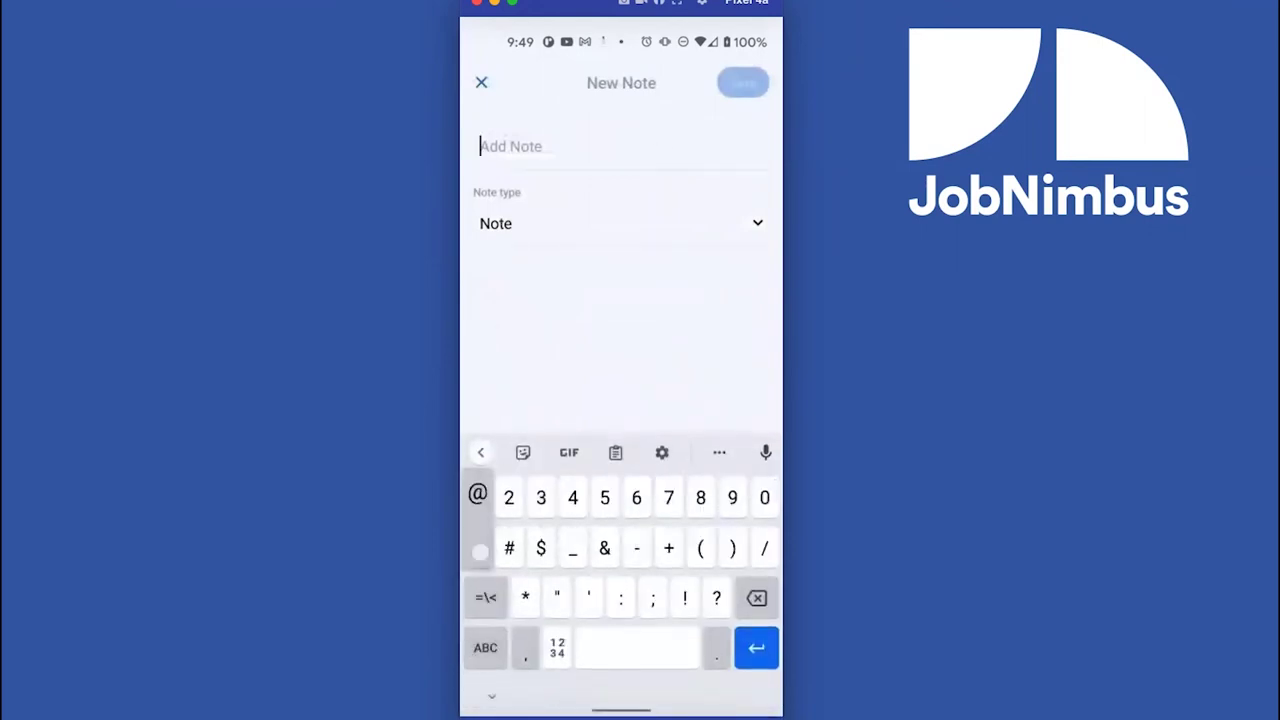
pyautogui.write('@')
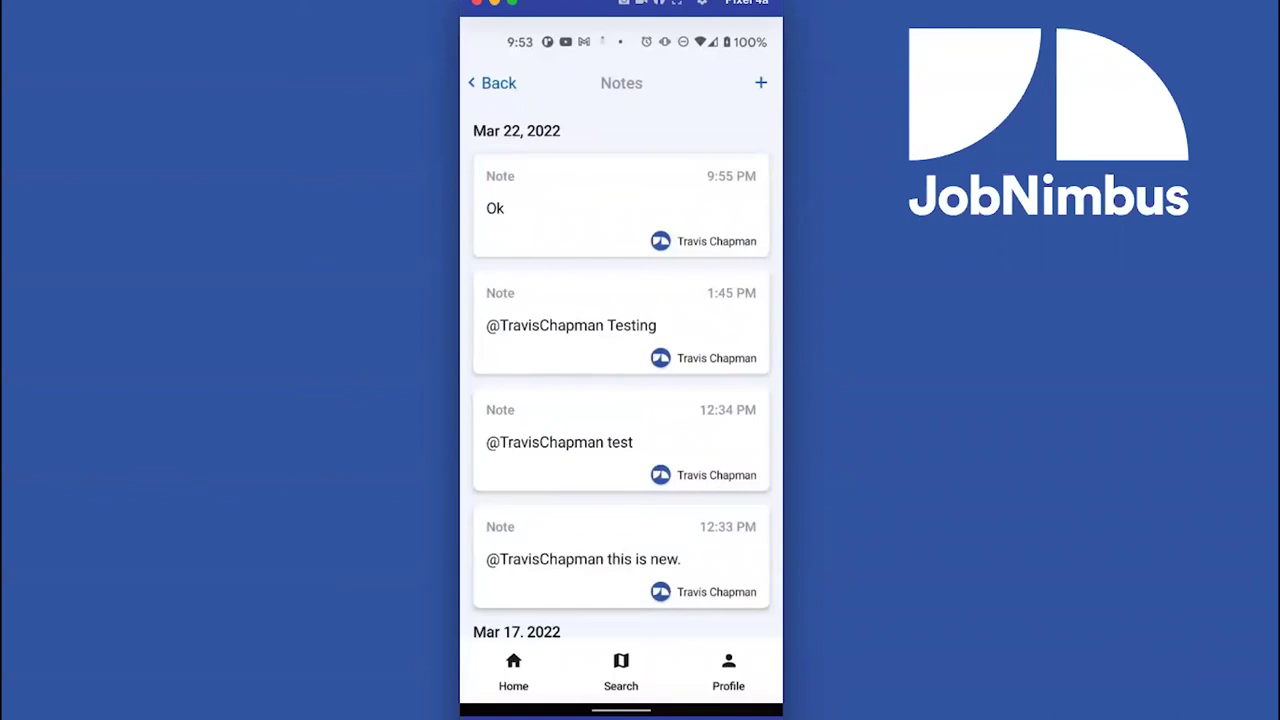
# Return to the home dashboard and look through its leads and pending estimates
pyautogui.click(513, 670)
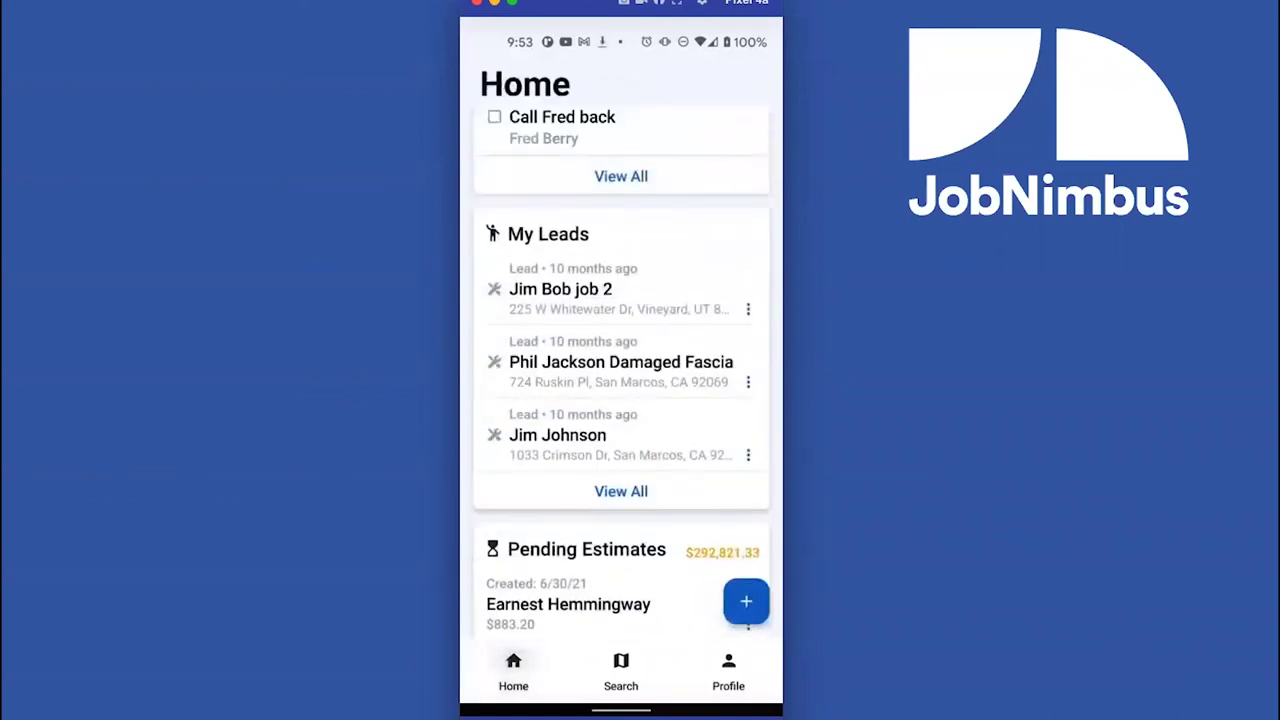
pyautogui.scroll(-5, 621, 375)
pyautogui.scroll(3, 621, 375)
# Search the map page for records by first name and look through the matching jobs and contacts
pyautogui.click(620, 670)
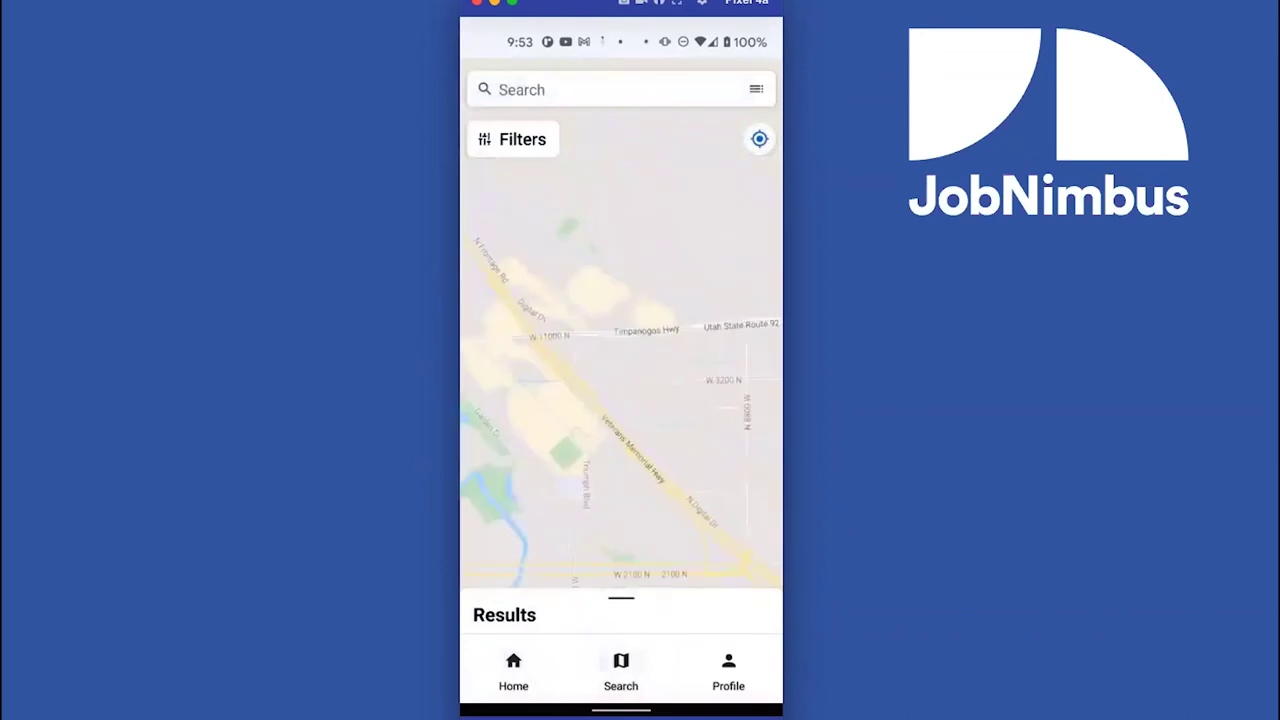
pyautogui.click(584, 88)
pyautogui.write('jim')
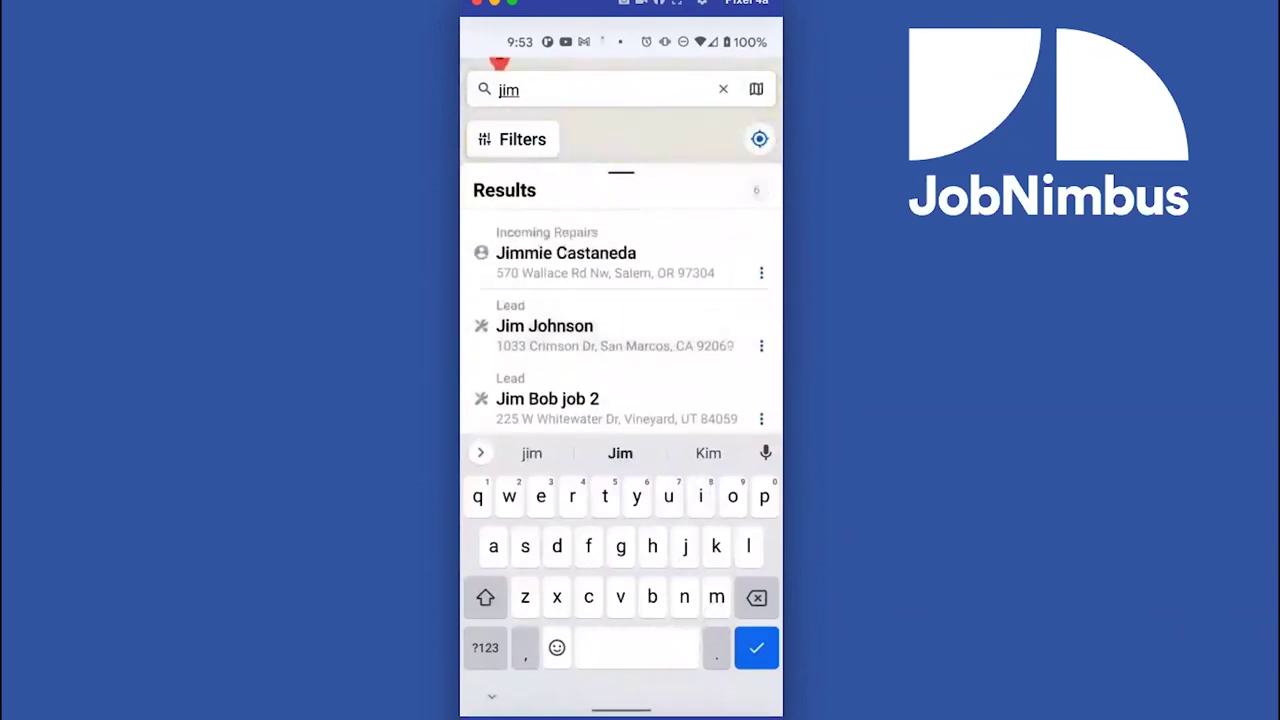
pyautogui.scroll(-2, 620, 320)
pyautogui.scroll(-2, 620, 320)
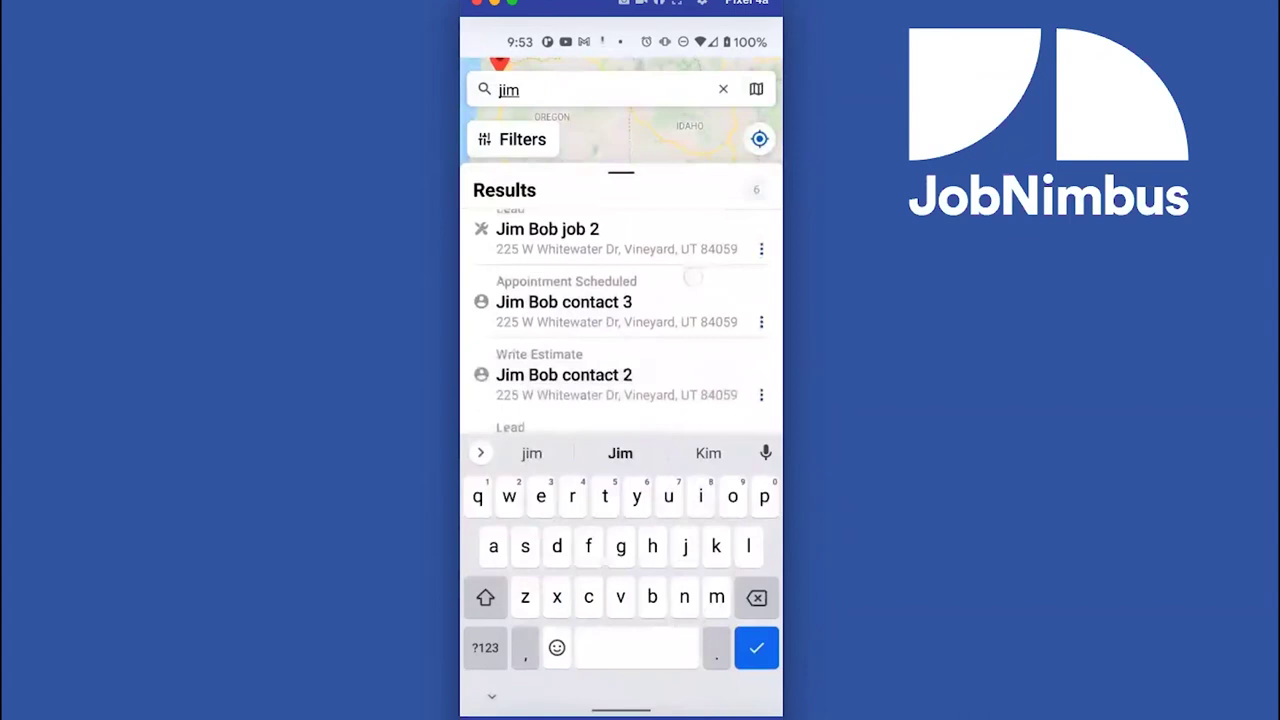
pyautogui.scroll(-1, 620, 320)
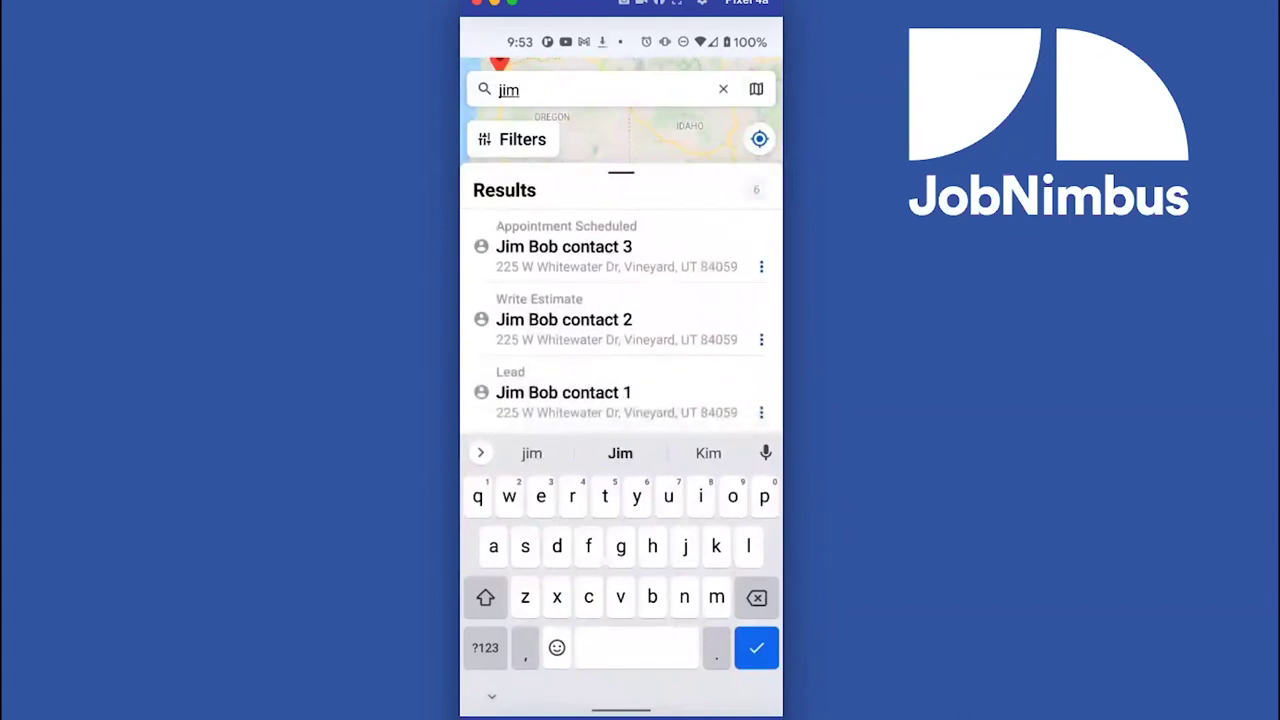
# View the contact 2 record from the results, go back to the dashboard and reopen the search map
pyautogui.click(620, 319)
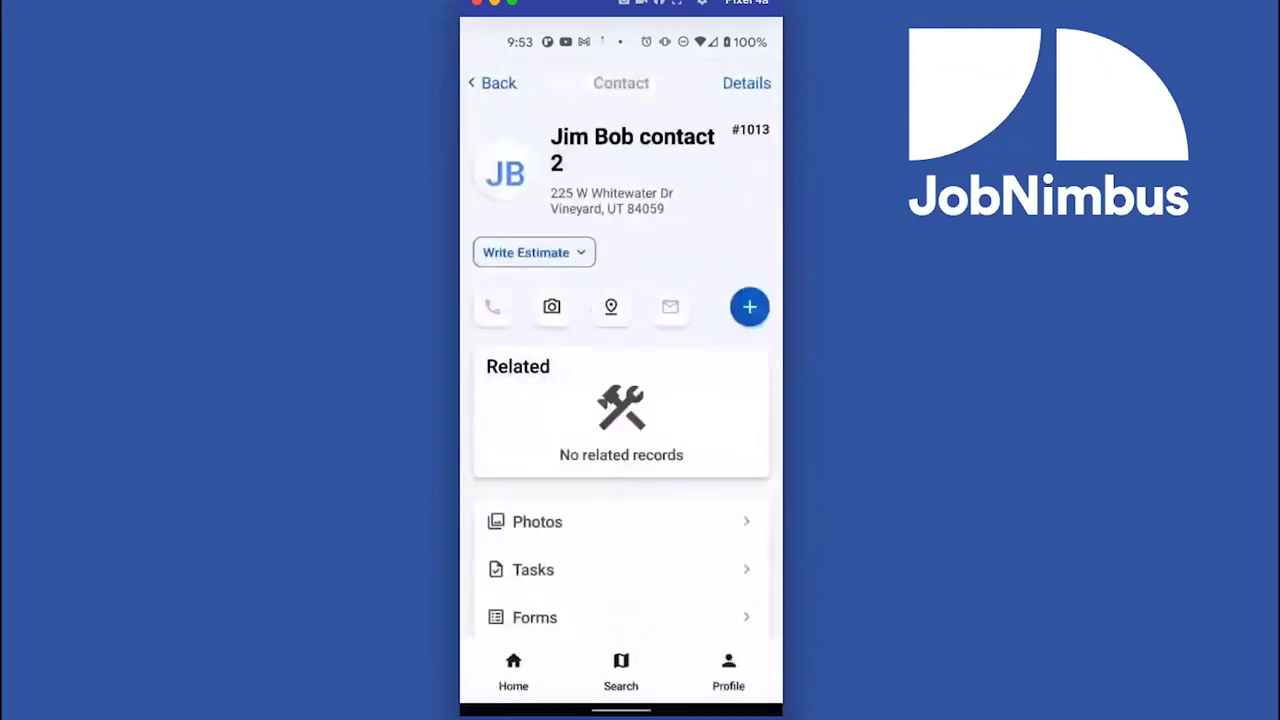
pyautogui.click(492, 83)
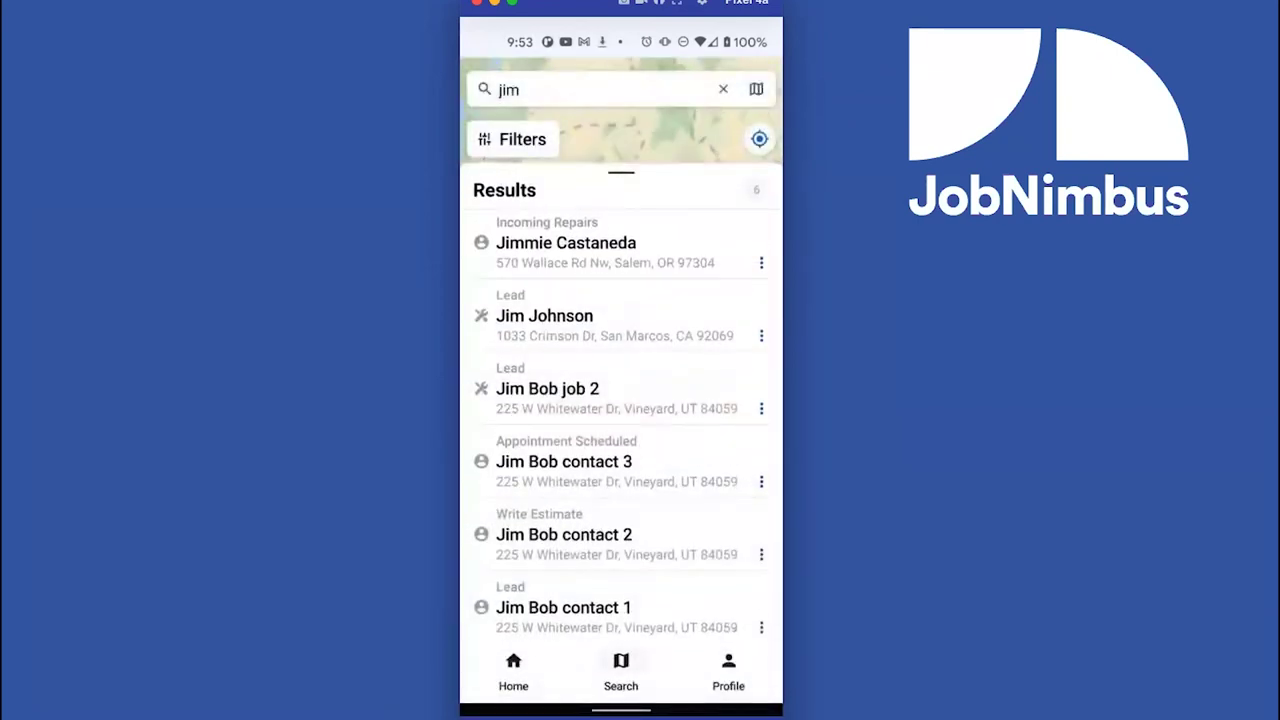
pyautogui.click(513, 672)
pyautogui.click(620, 672)
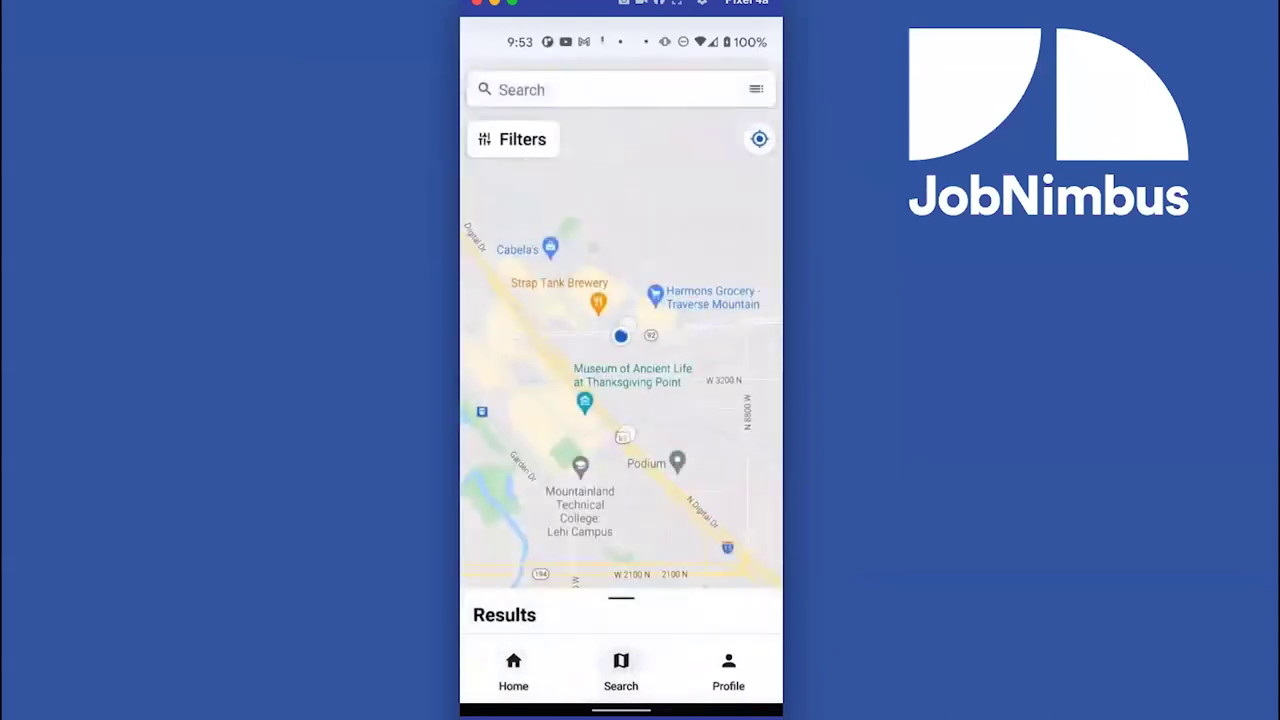